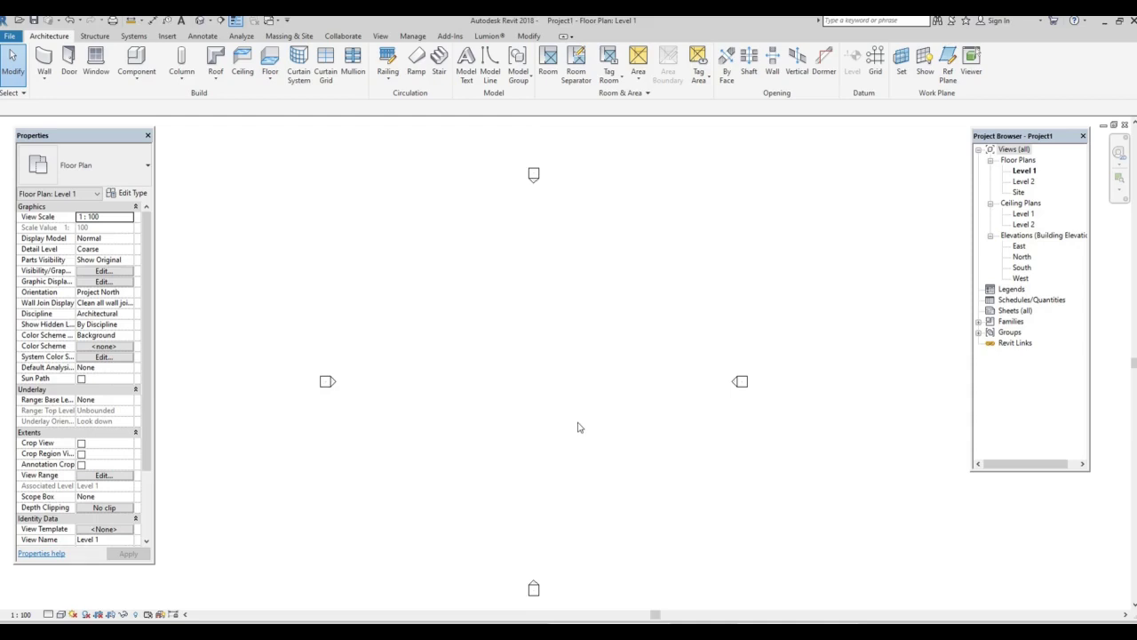
Open the New Family template browser from the File menu.
scroll(582, 426, "up", 1)
scroll(527, 329, "down", 1)
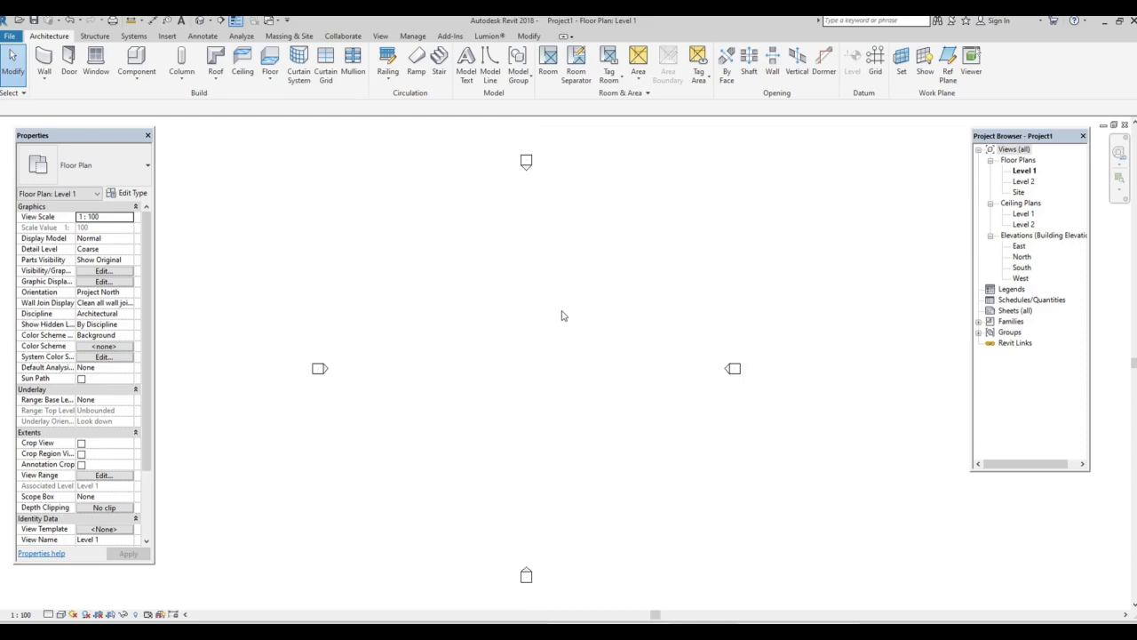
scroll(635, 316, "down", 1)
scroll(607, 334, "up", 1)
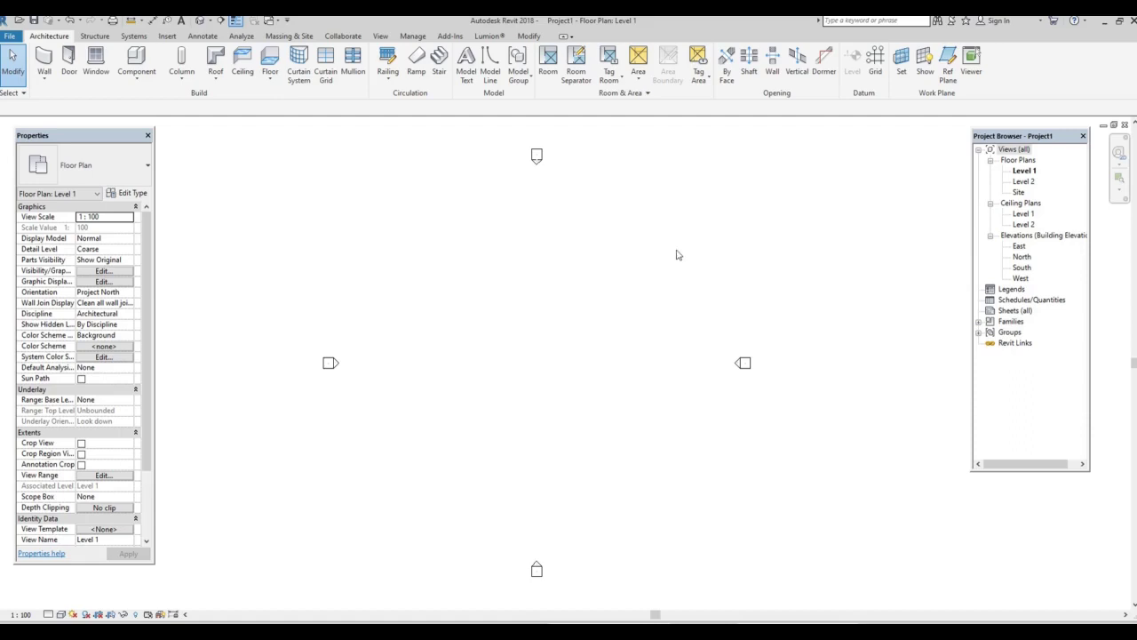
scroll(675, 252, "up", 1)
scroll(642, 289, "down", 1)
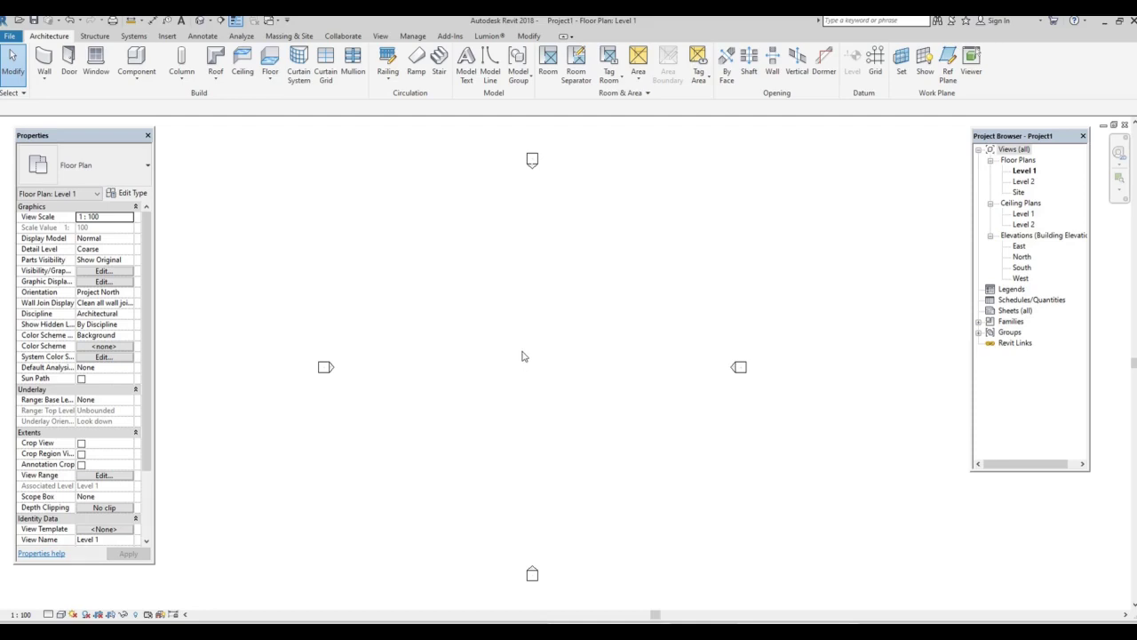
scroll(543, 353, "up", 2)
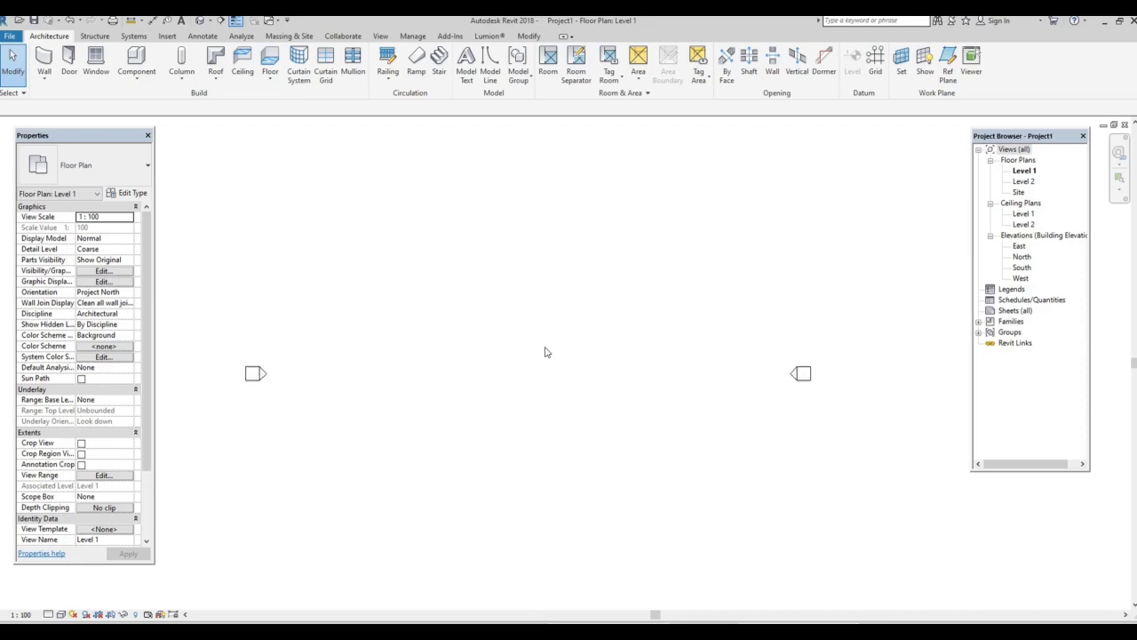
scroll(547, 354, "down", 1)
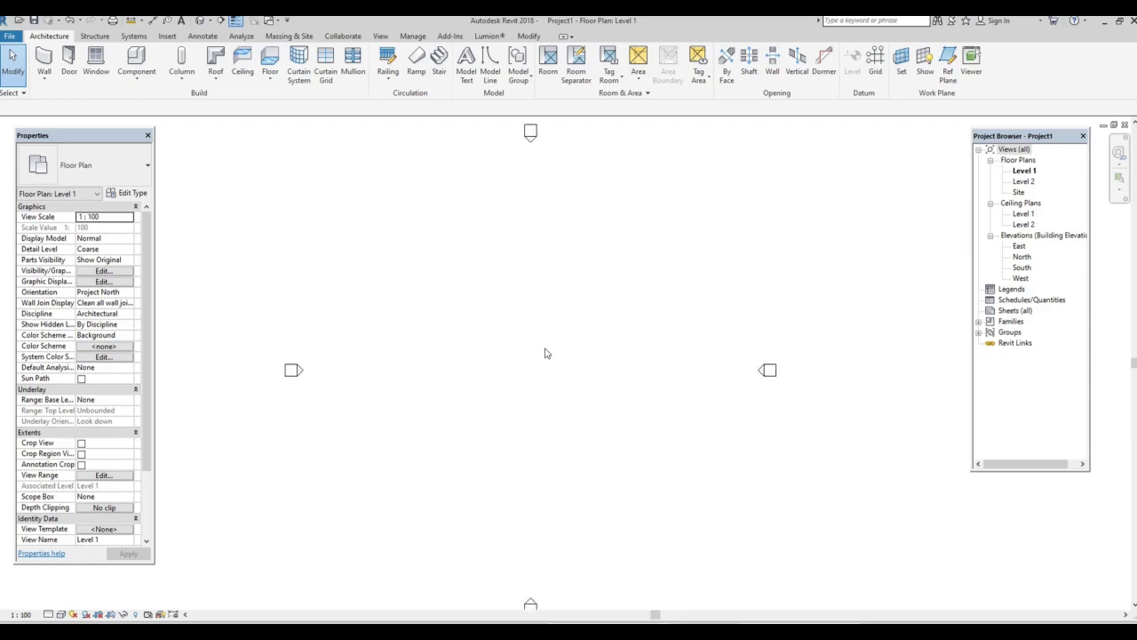
scroll(546, 353, "down", 1)
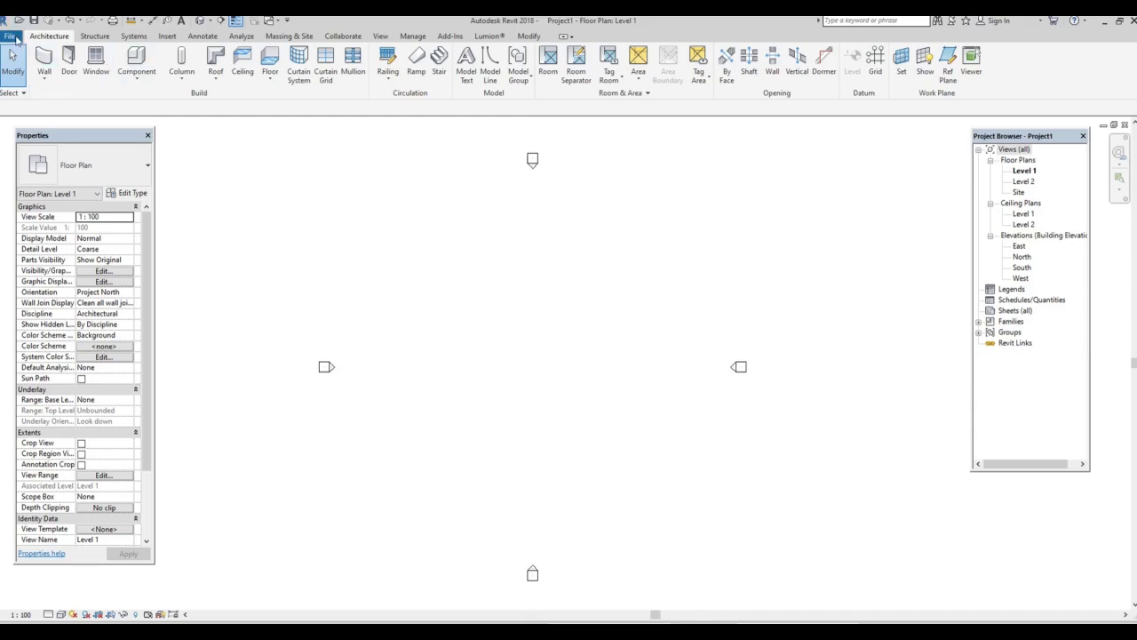
left_click(10, 37)
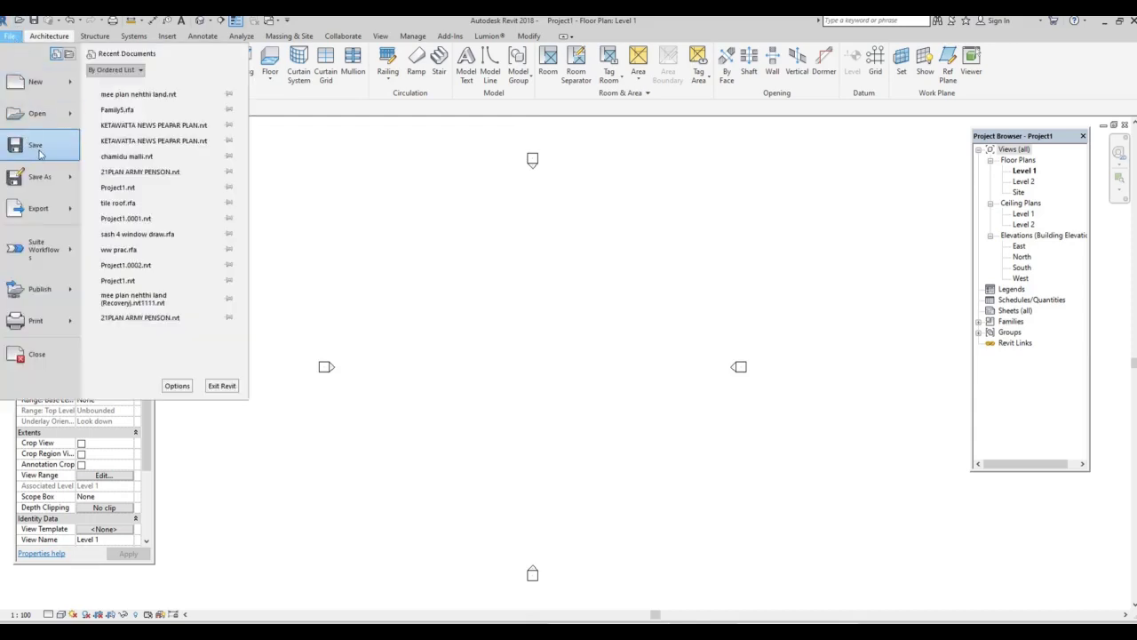
mouse_move(35, 81)
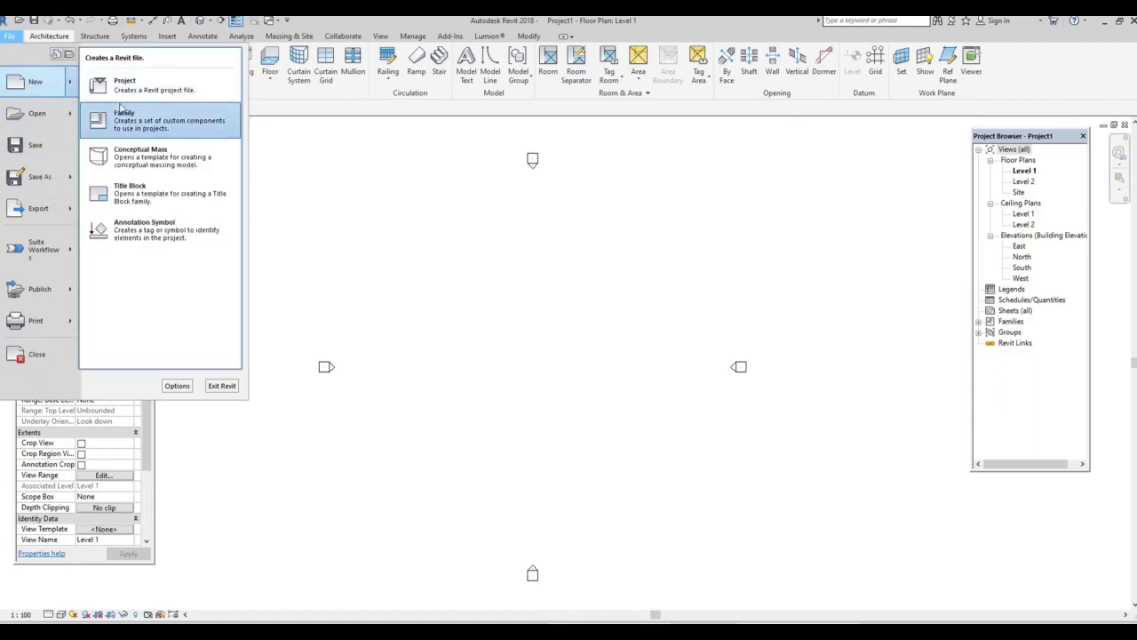
left_click(143, 123)
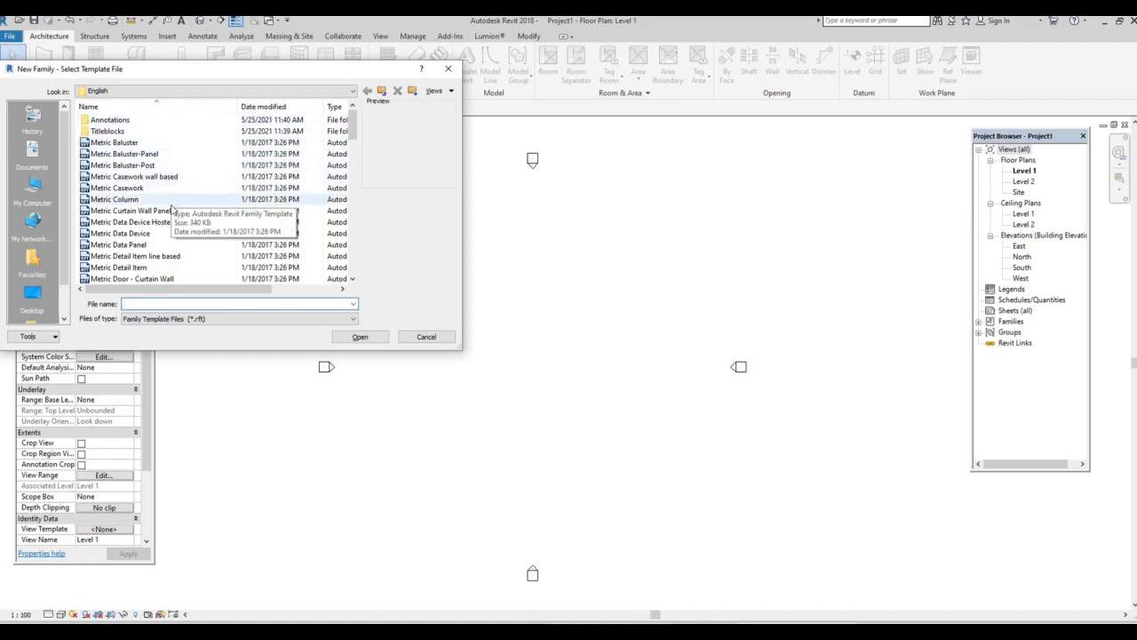
Create Family3 from Curtain Panel Pattern Based.rft in the English_I template folder.
scroll(166, 191, "down", 1)
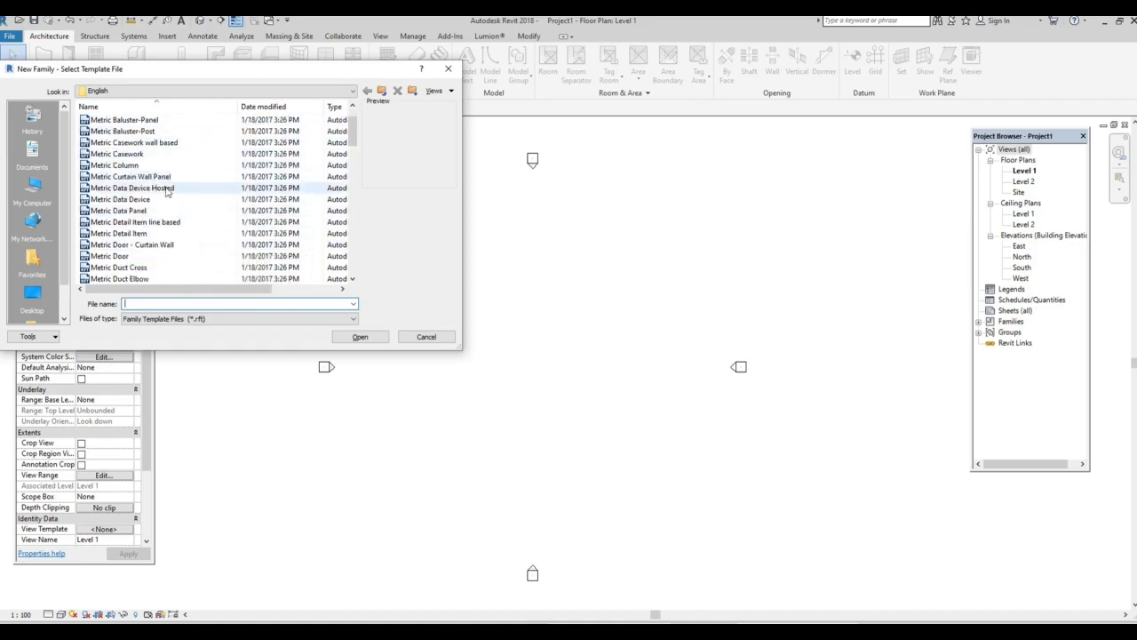
scroll(167, 191, "down", 2)
scroll(160, 219, "down", 3)
scroll(152, 254, "up", 1)
scroll(152, 264, "up", 5)
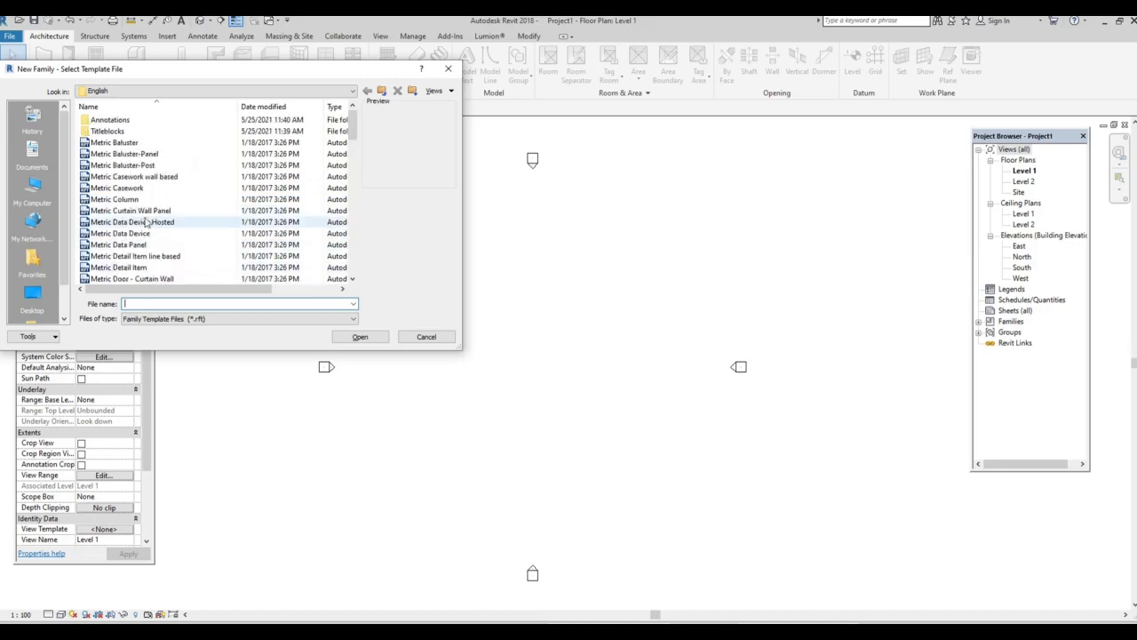
left_click(383, 93)
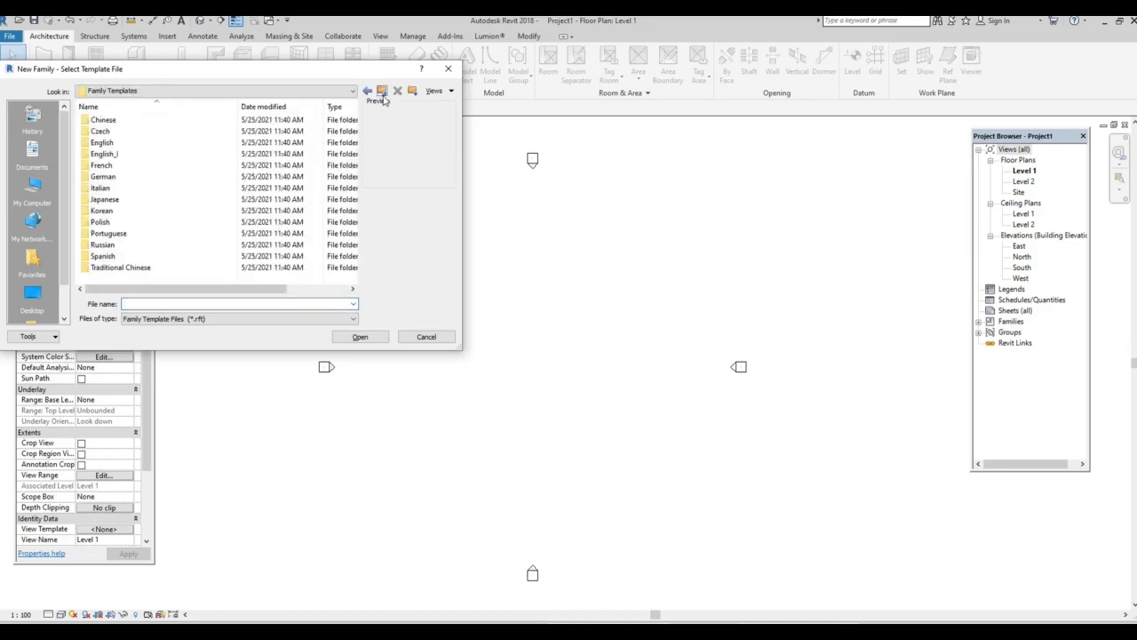
double_click(116, 154)
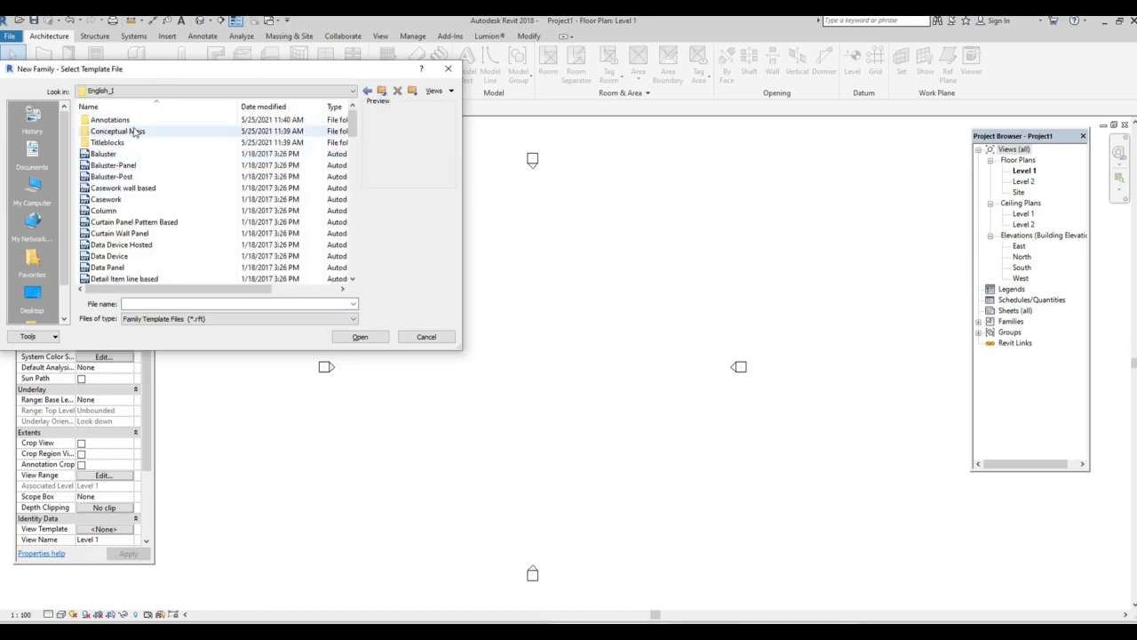
scroll(121, 162, "down", 2)
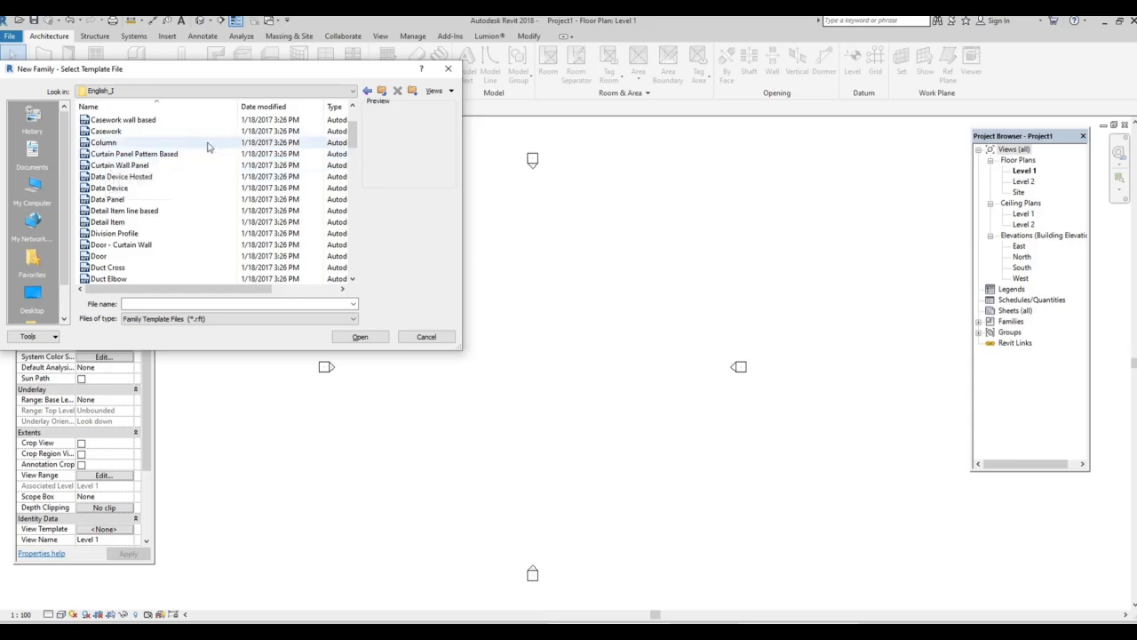
left_click(188, 158)
double_click(188, 158)
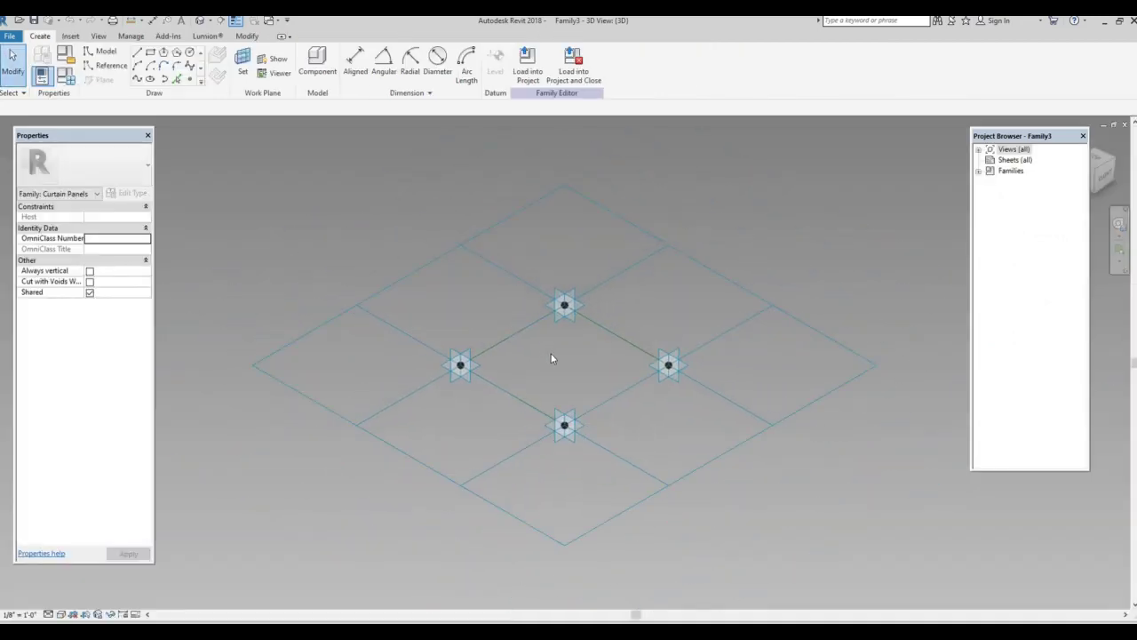
Zoom to the panel and select the tile grid, showing Rectangle pattern with 10' 0" spacing.
scroll(598, 413, "up", 2)
scroll(505, 272, "up", 1)
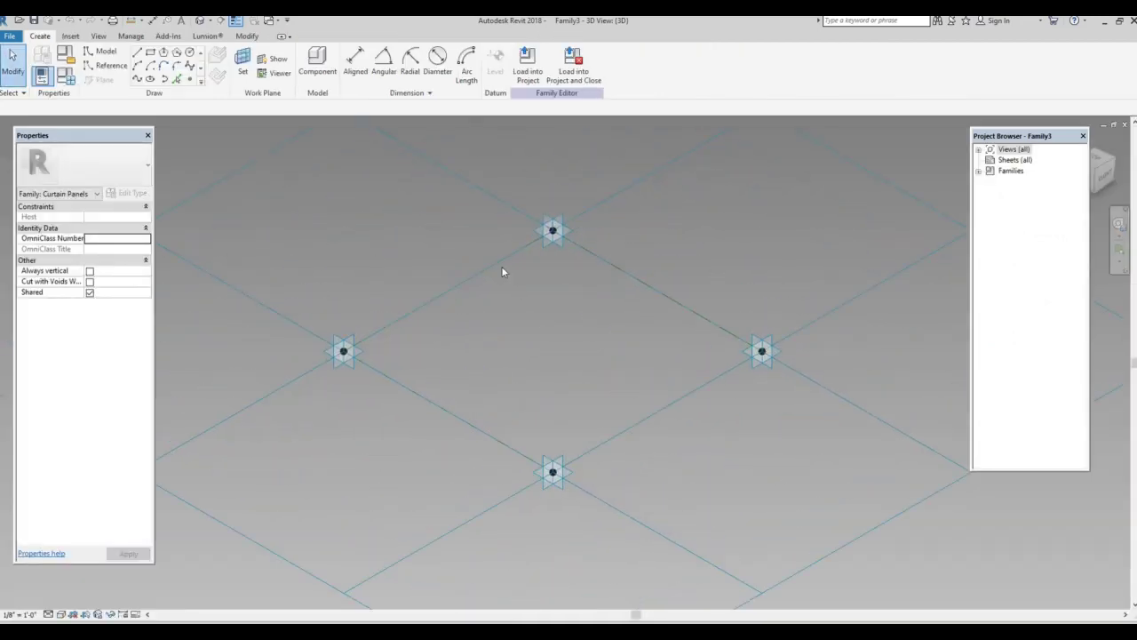
scroll(509, 260, "down", 1)
scroll(619, 302, "down", 2)
scroll(622, 308, "down", 1)
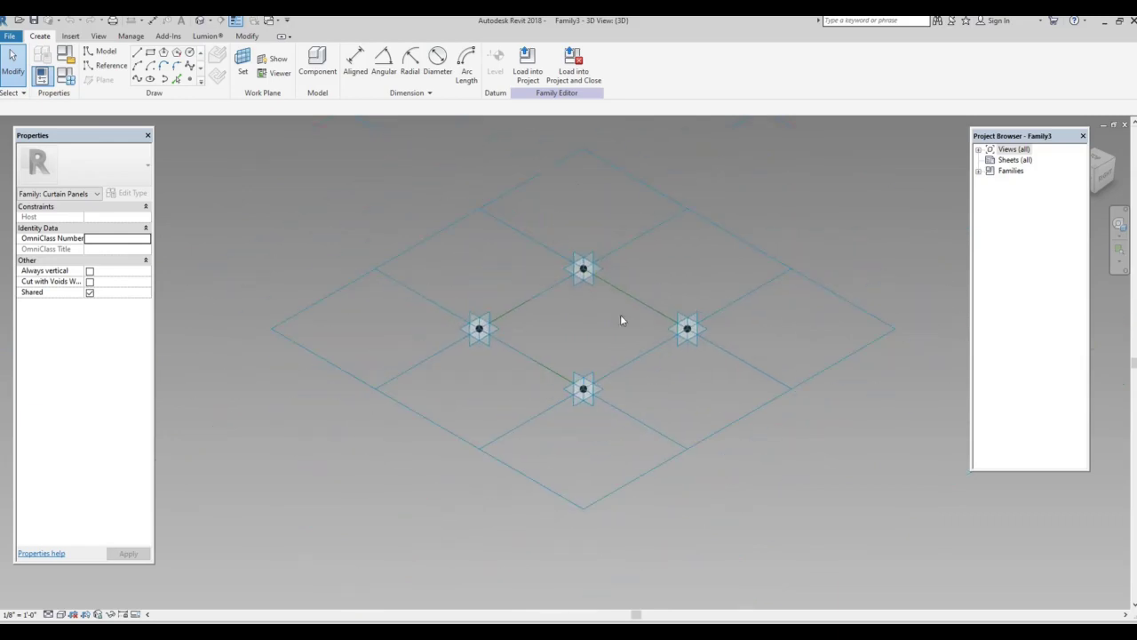
left_click(414, 248)
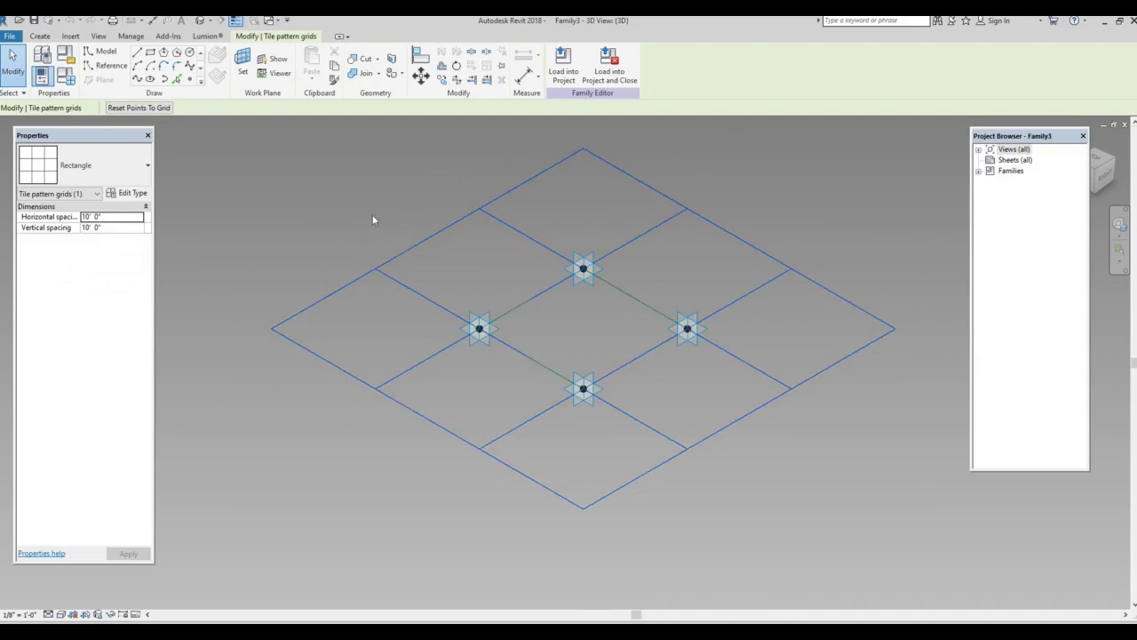
scroll(496, 244, "up", 2)
scroll(500, 303, "down", 2)
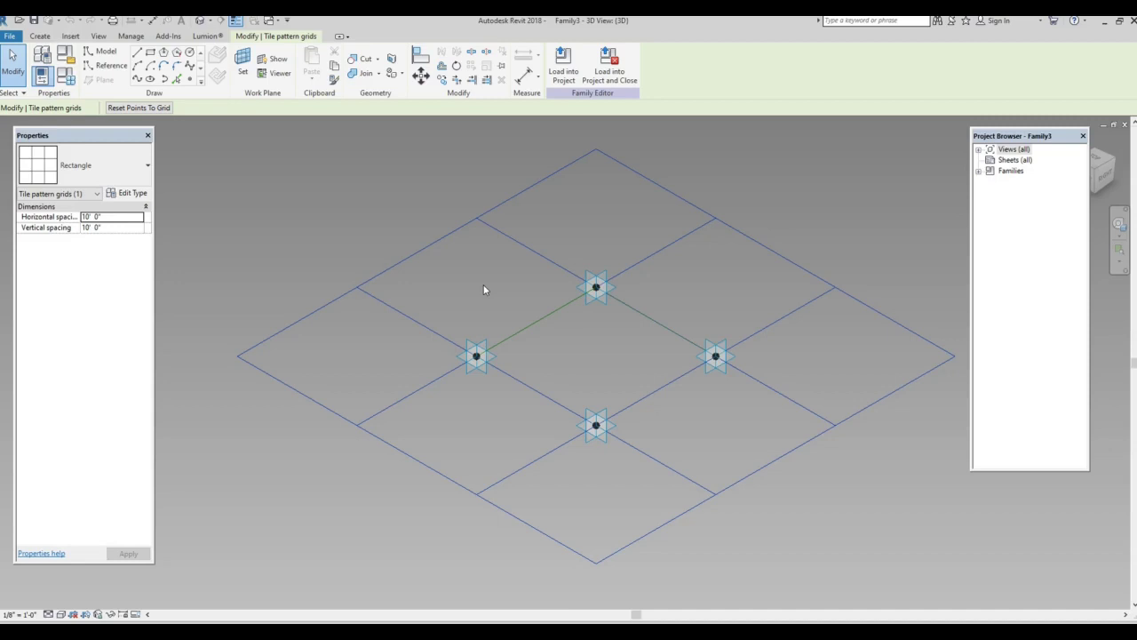
Set length units to Millimeters rounded to 0 decimal places via the UN Project Units dialog.
key("u")
key("n")
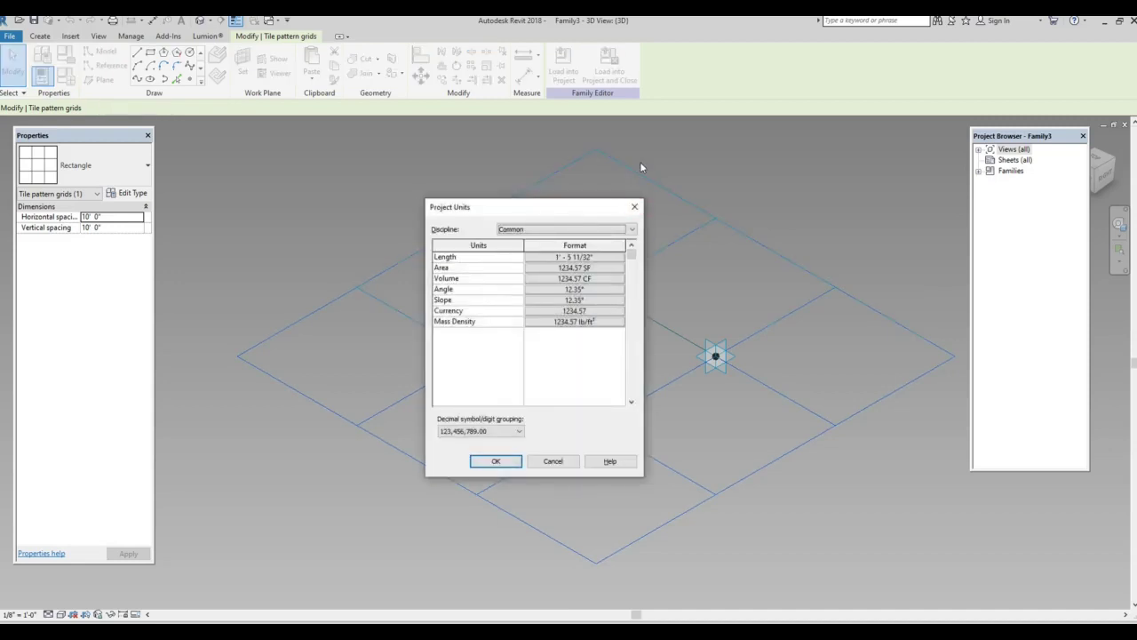
left_click(617, 257)
left_click(623, 279)
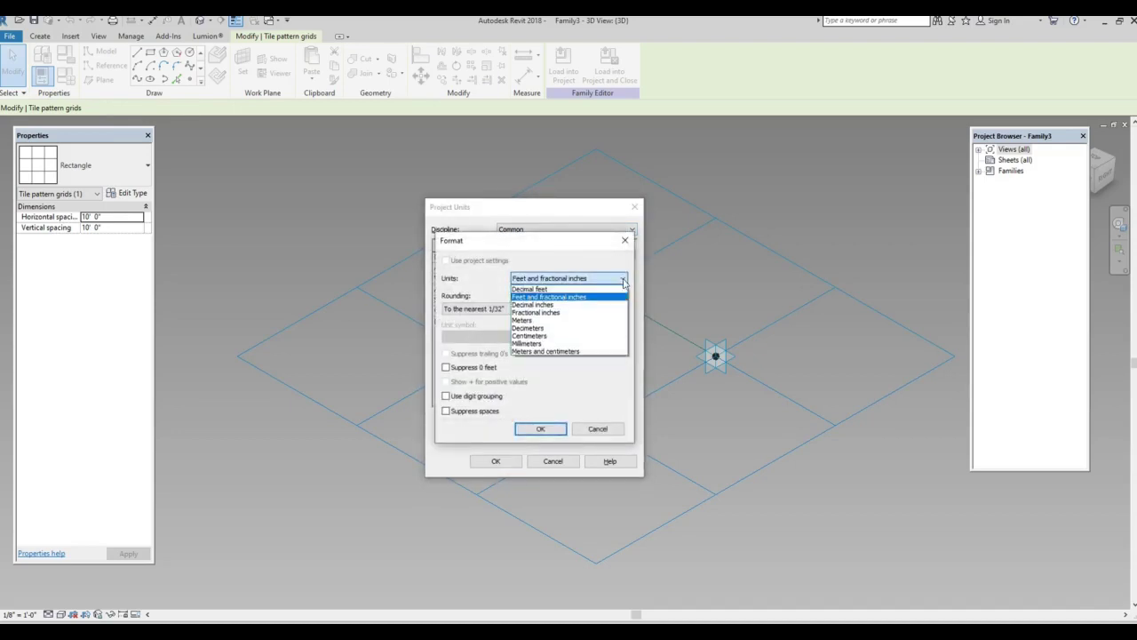
left_click(555, 343)
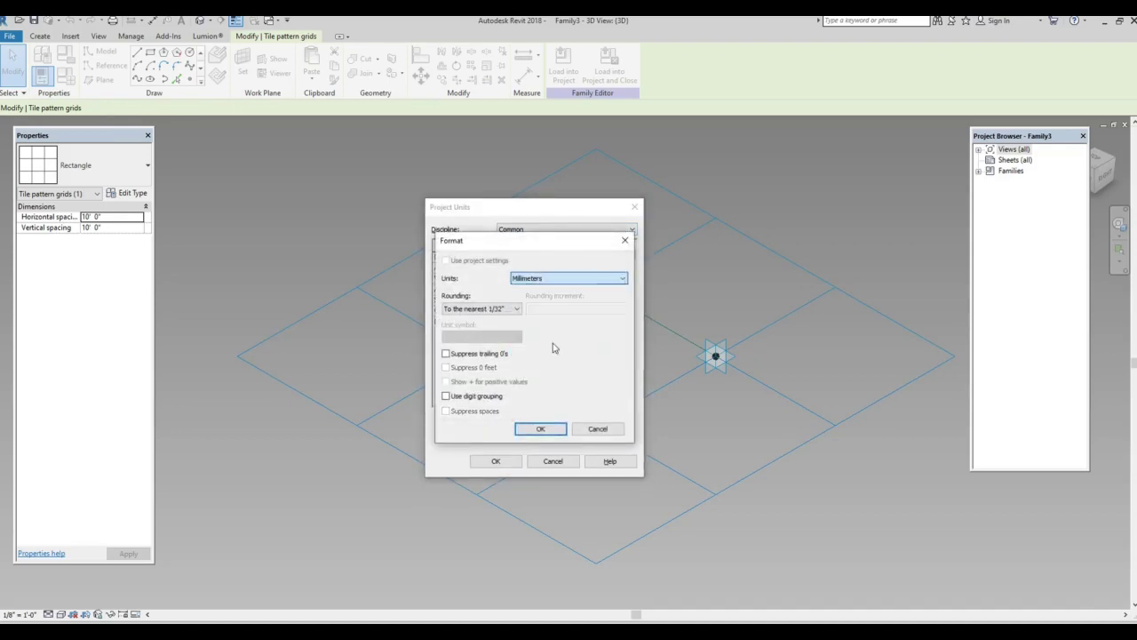
left_click(546, 428)
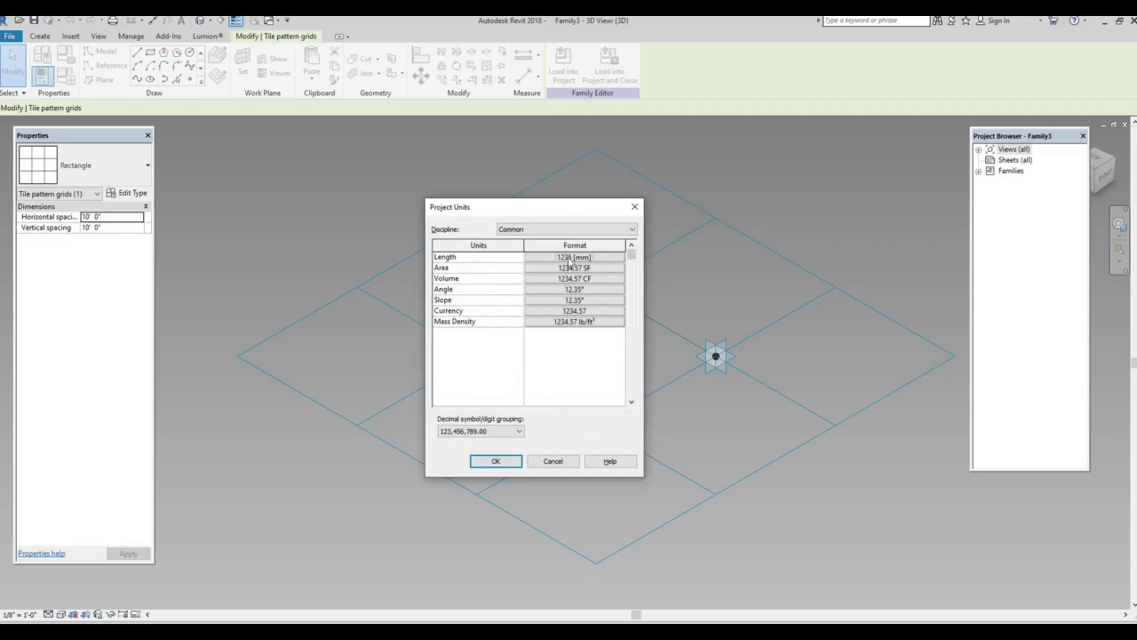
left_click(498, 462)
left_click(737, 324)
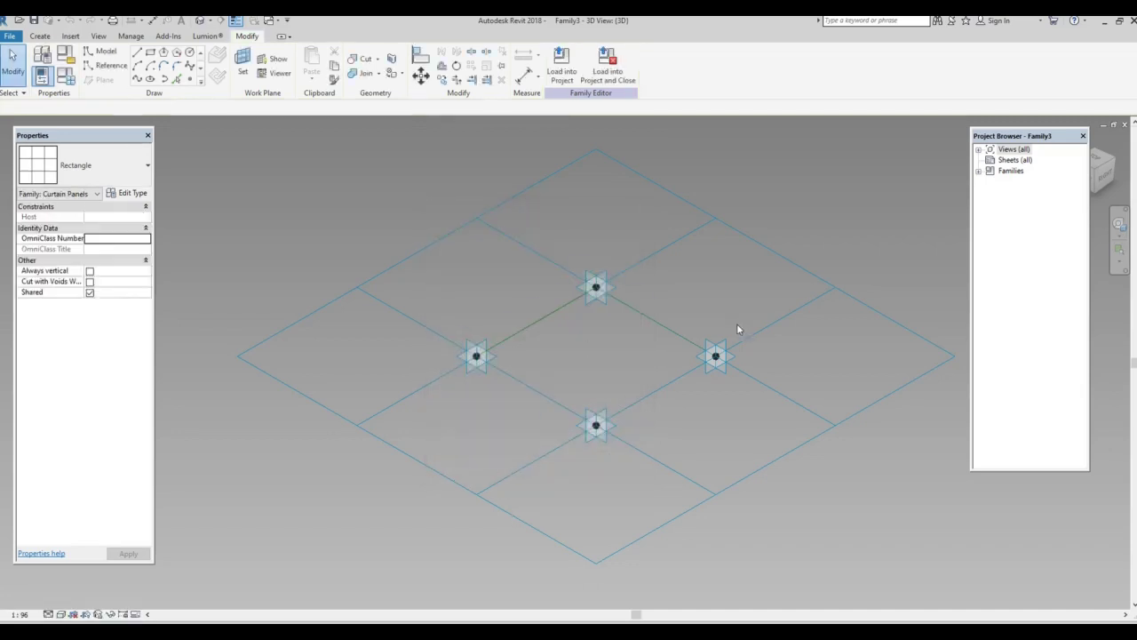
scroll(737, 324, "up", 2)
scroll(673, 317, "down", 1)
scroll(658, 318, "down", 1)
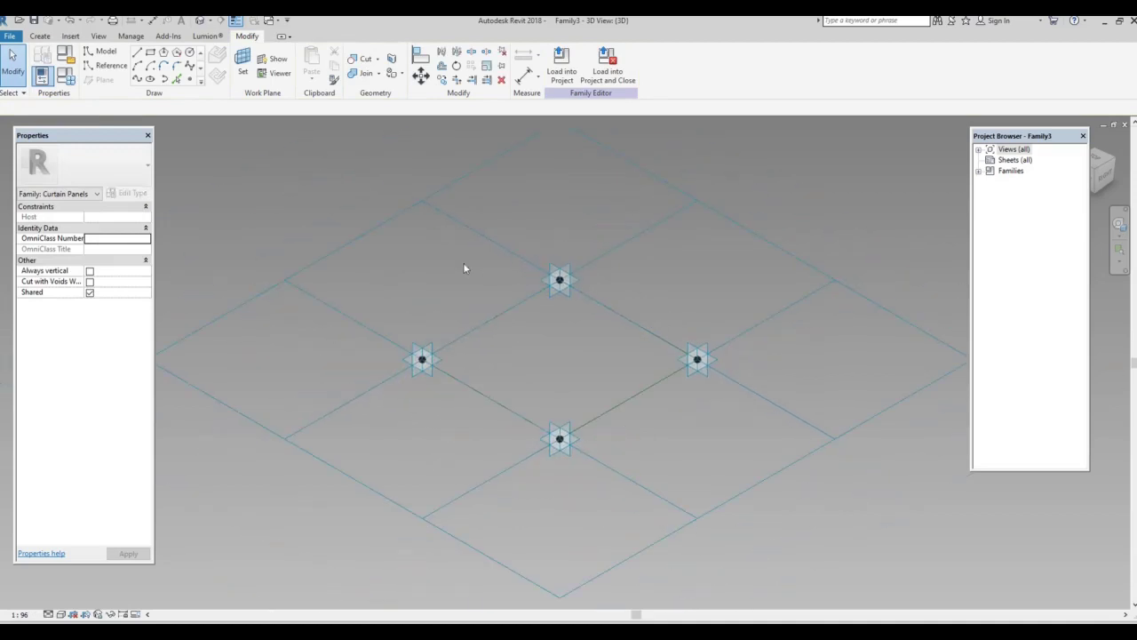
left_click(397, 217)
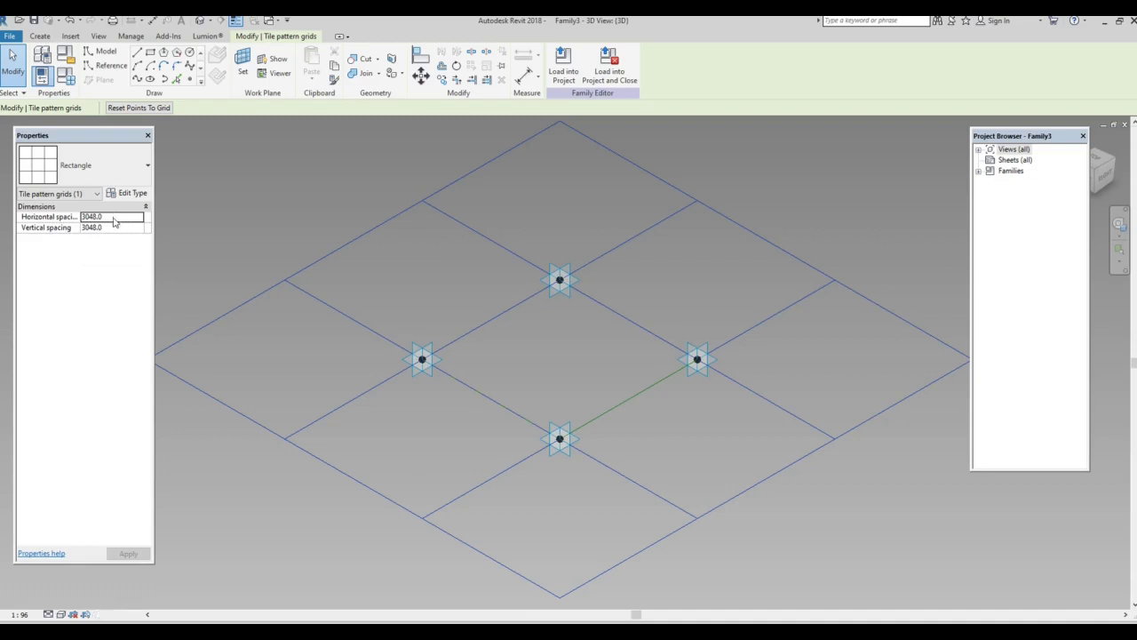
left_click(114, 222)
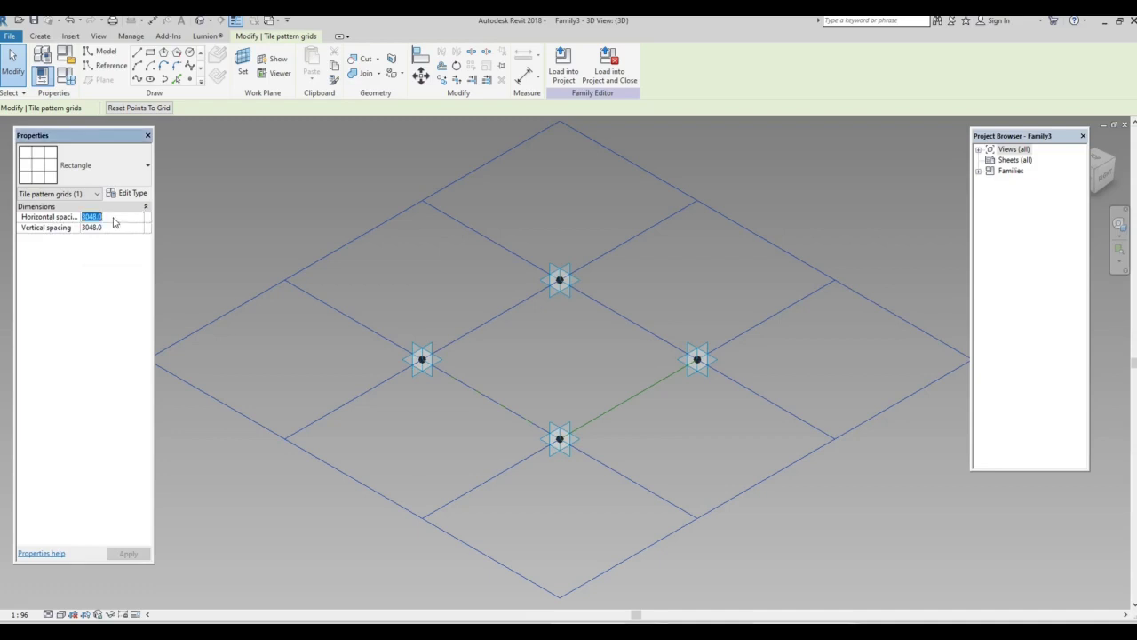
type("305")
left_click(113, 229)
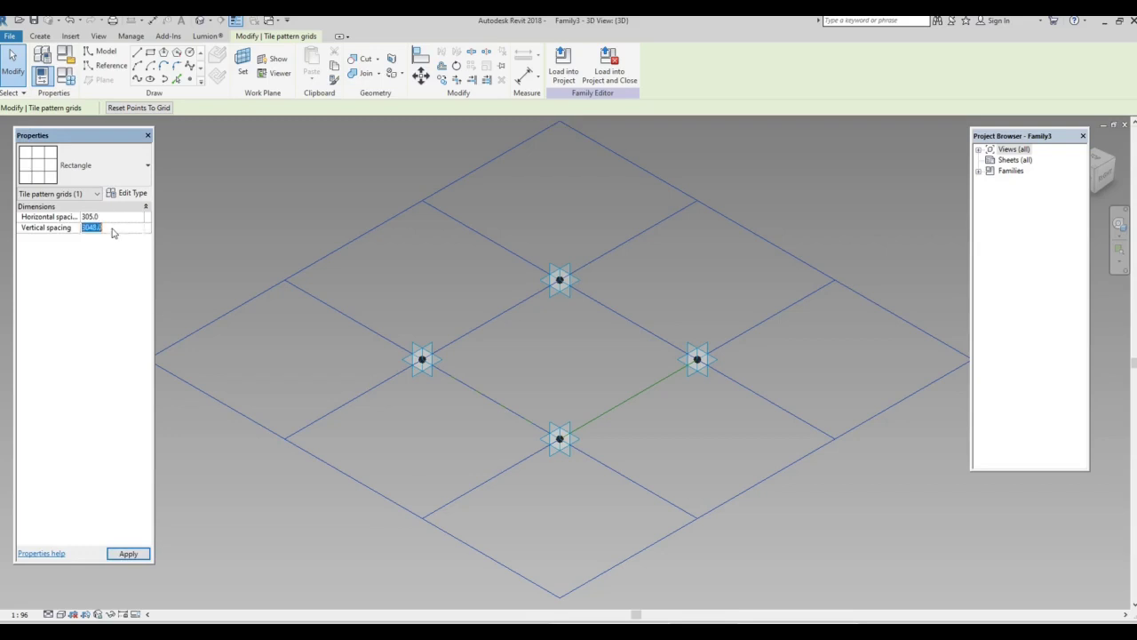
type("30")
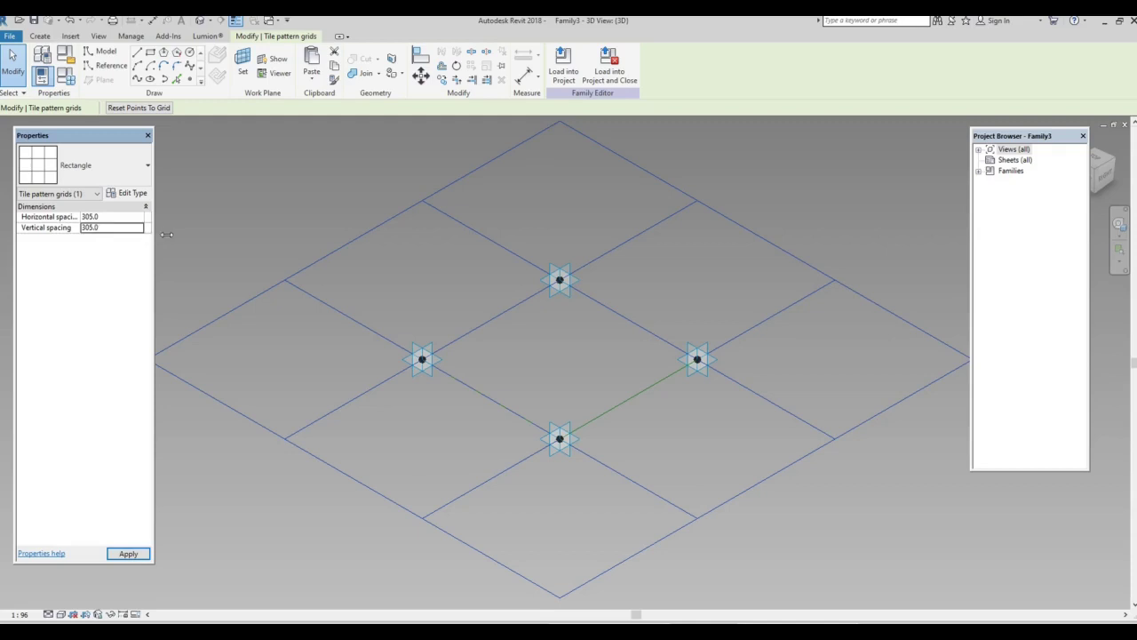
left_click(142, 363)
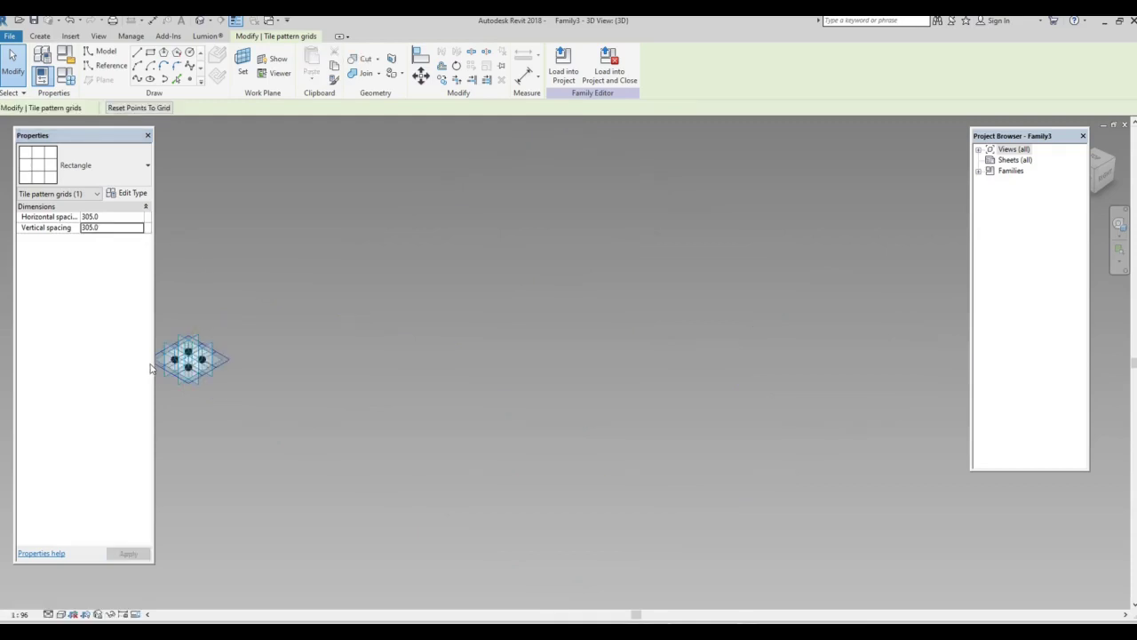
middle_click_drag(172, 365, 385, 375)
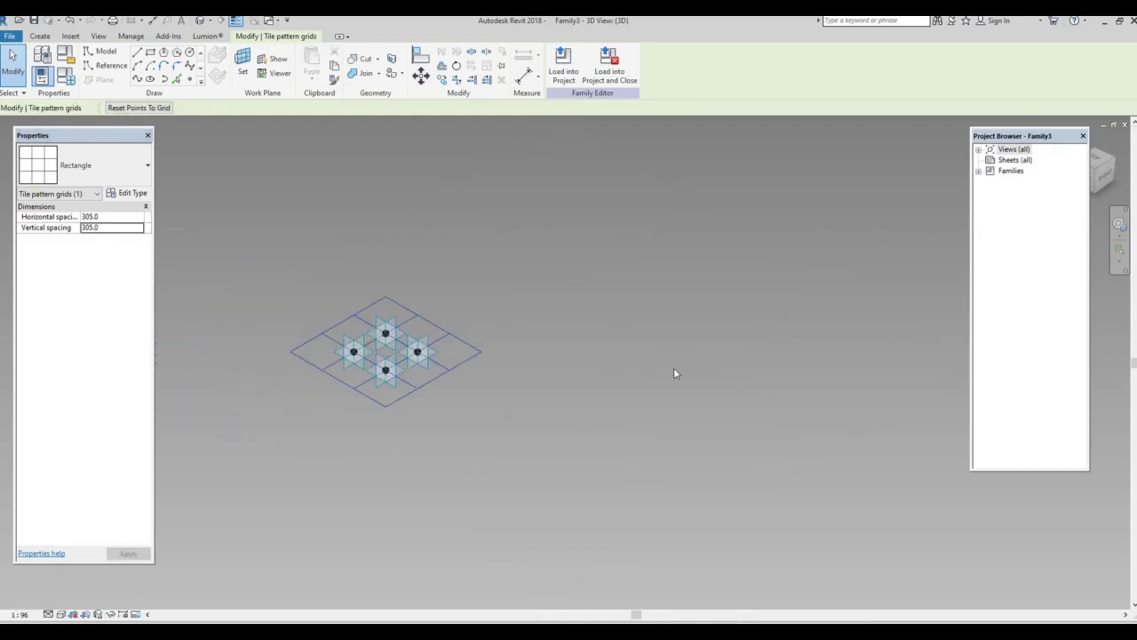
scroll(385, 373, "up", 1)
scroll(387, 346, "up", 2)
scroll(396, 307, "up", 4)
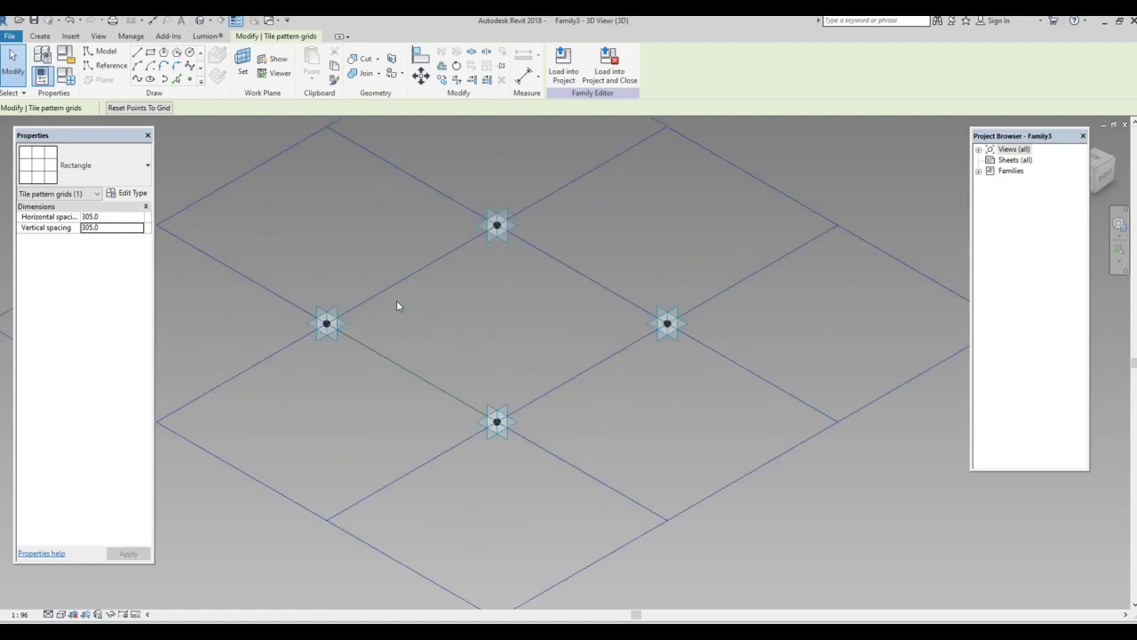
scroll(521, 410, "down", 2)
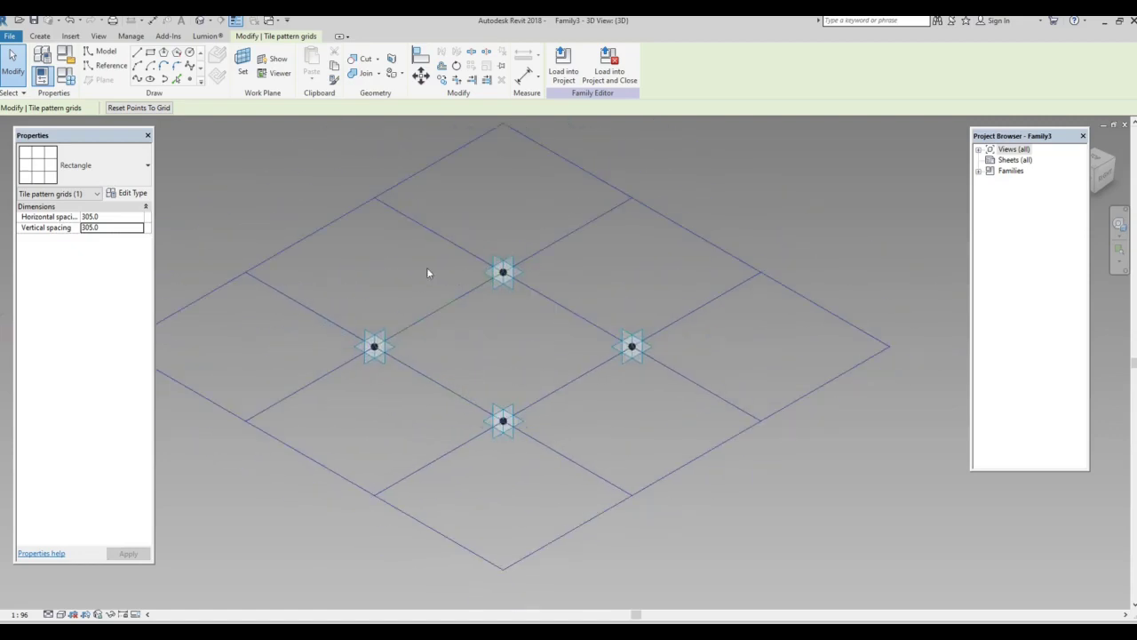
scroll(425, 272, "up", 1)
scroll(477, 350, "up", 1)
scroll(477, 350, "up", 1)
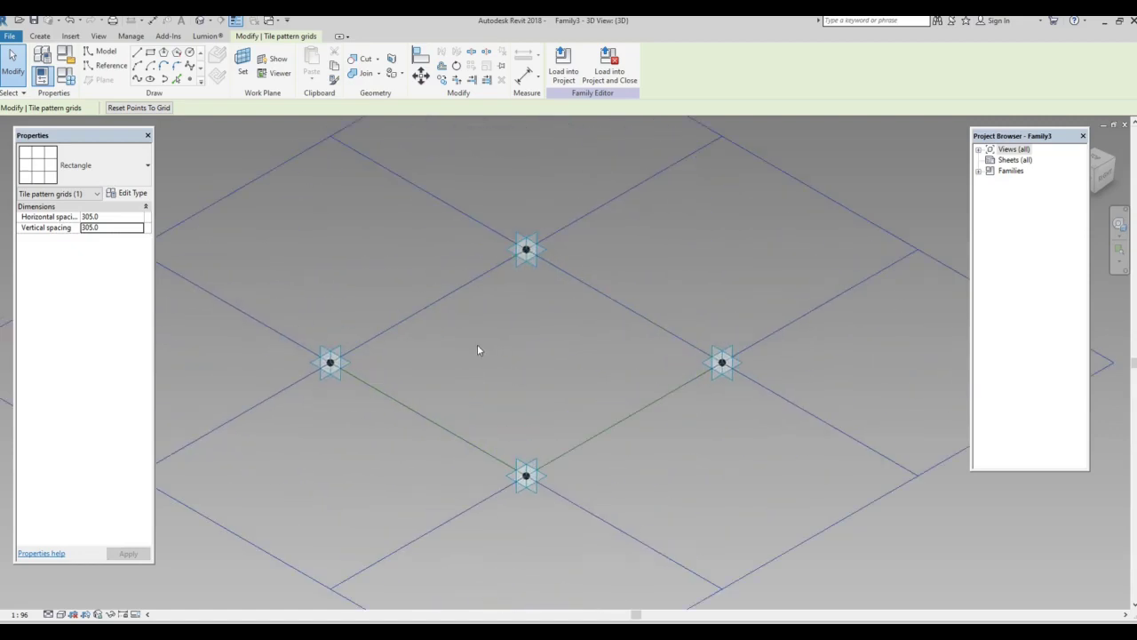
scroll(533, 350, "down", 2)
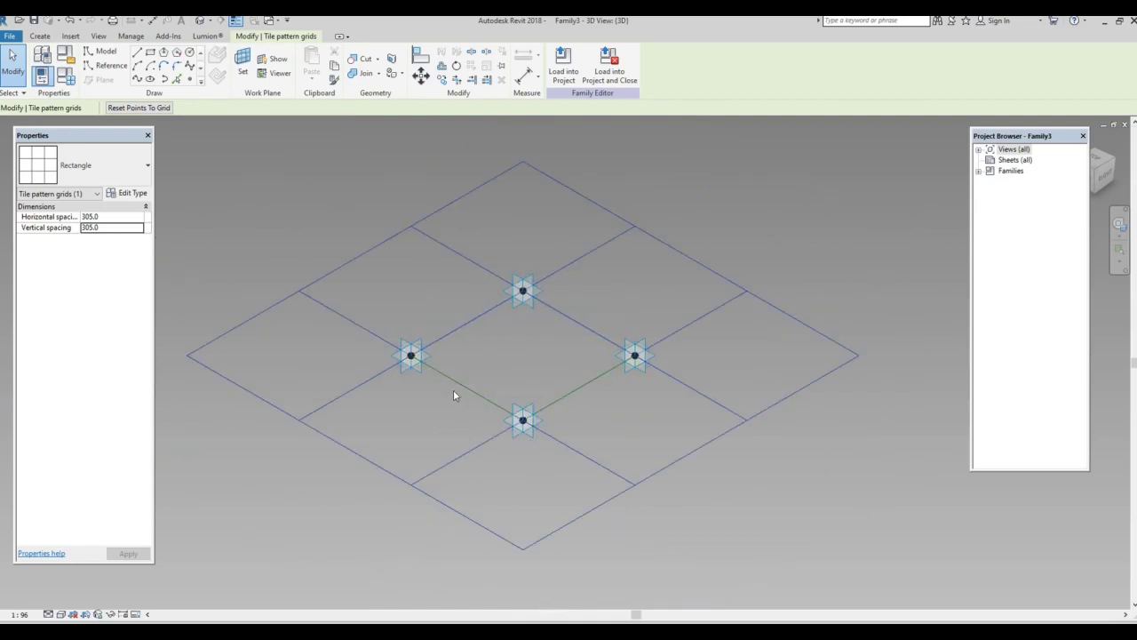
scroll(453, 391, "up", 2)
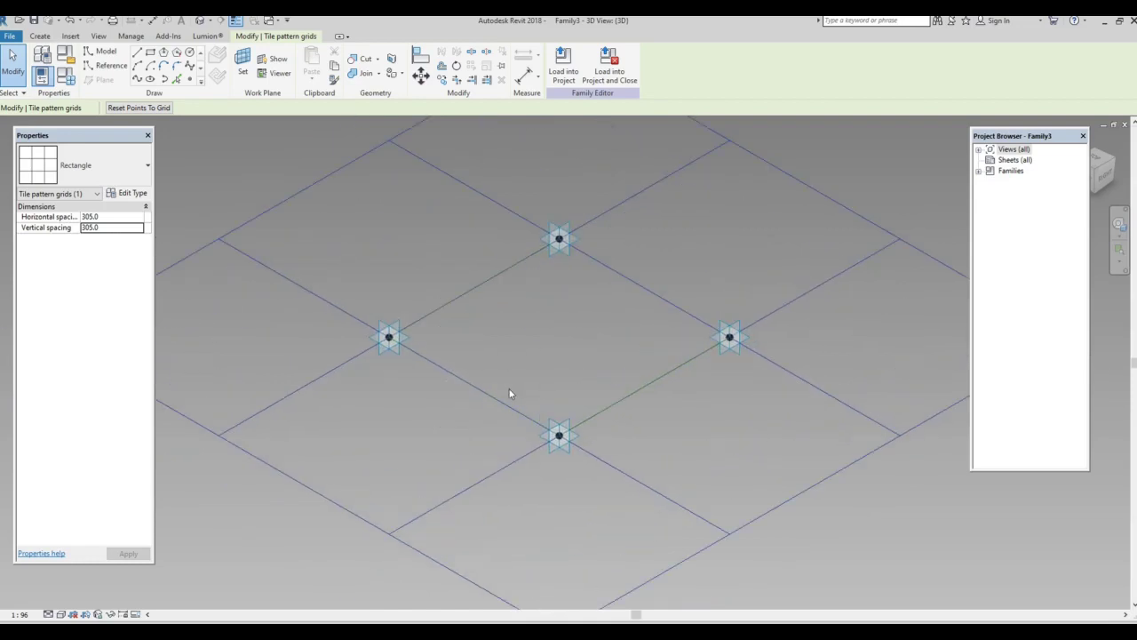
middle_click_drag(511, 393, 658, 426, "shift")
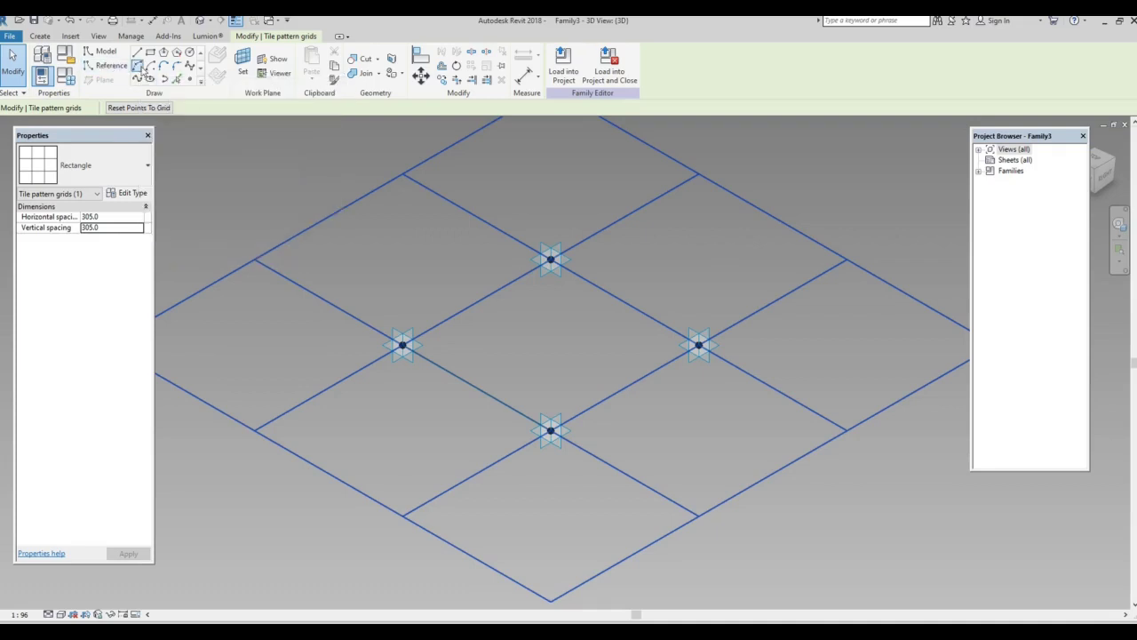
Activate Model Line in Start-End-Radius Arc mode after cancelling a first attempt.
left_click(138, 67)
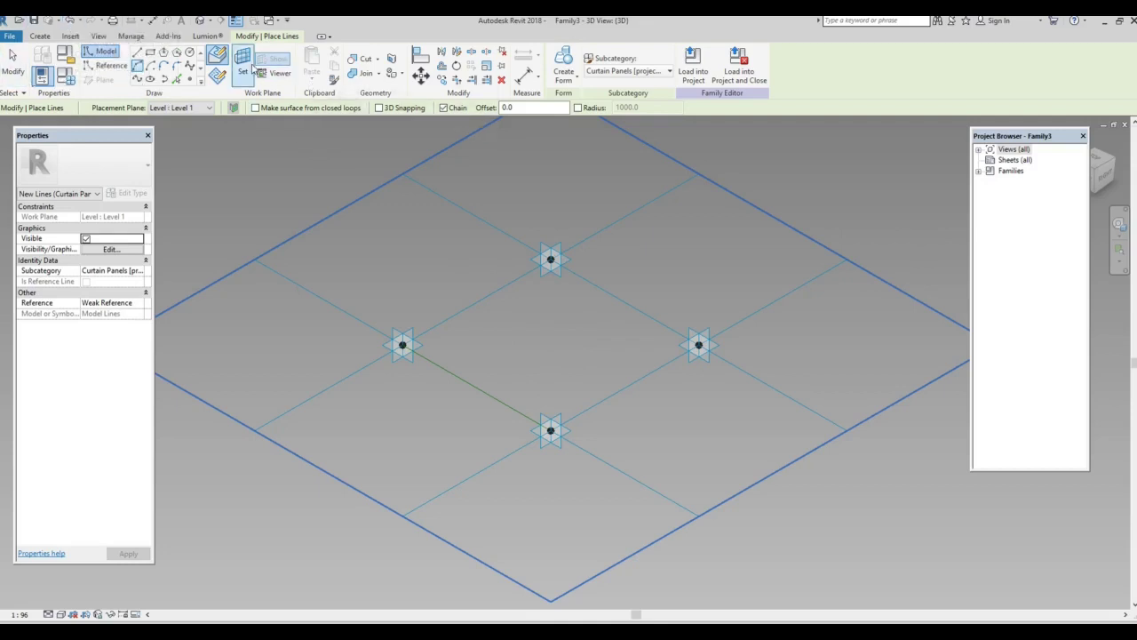
left_click(548, 427)
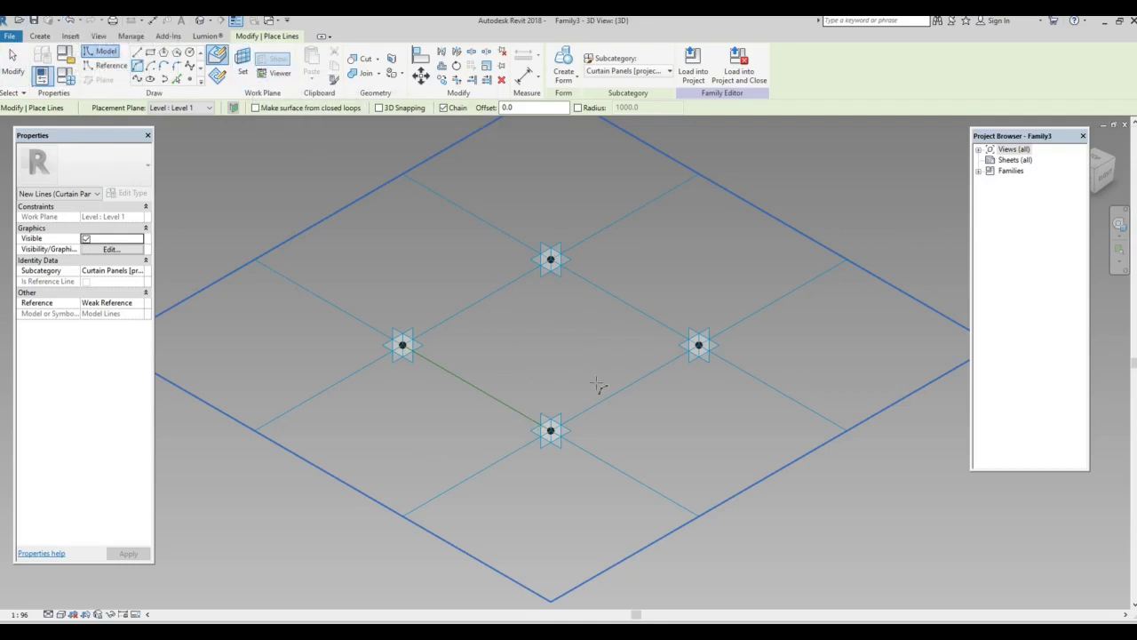
key("Escape")
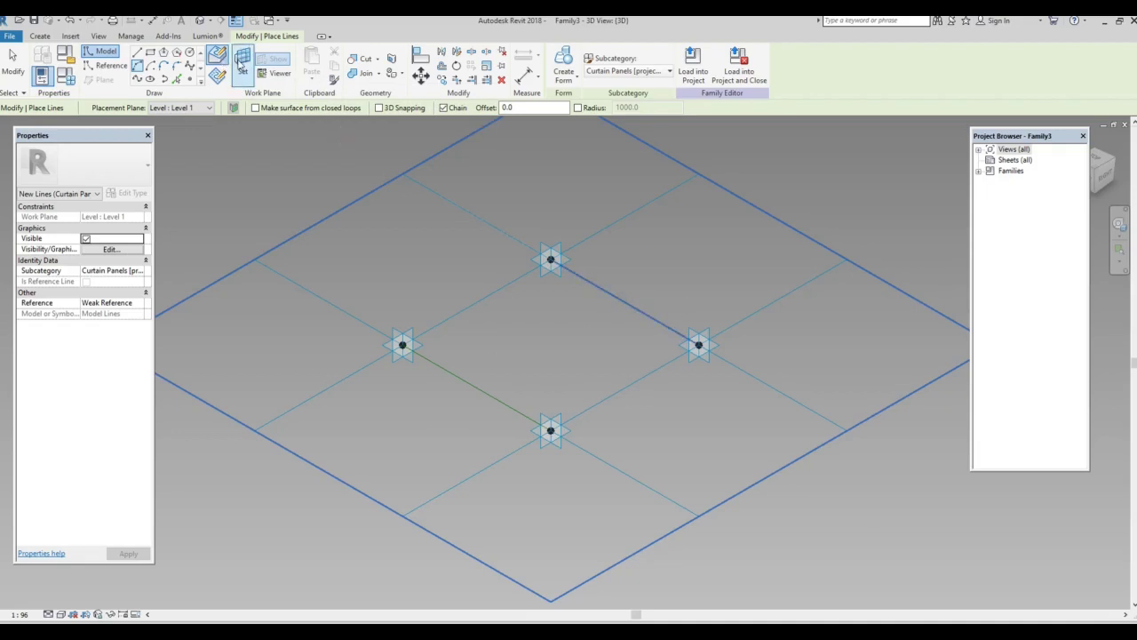
key("Escape")
scroll(571, 431, "up", 3)
scroll(559, 427, "up", 1)
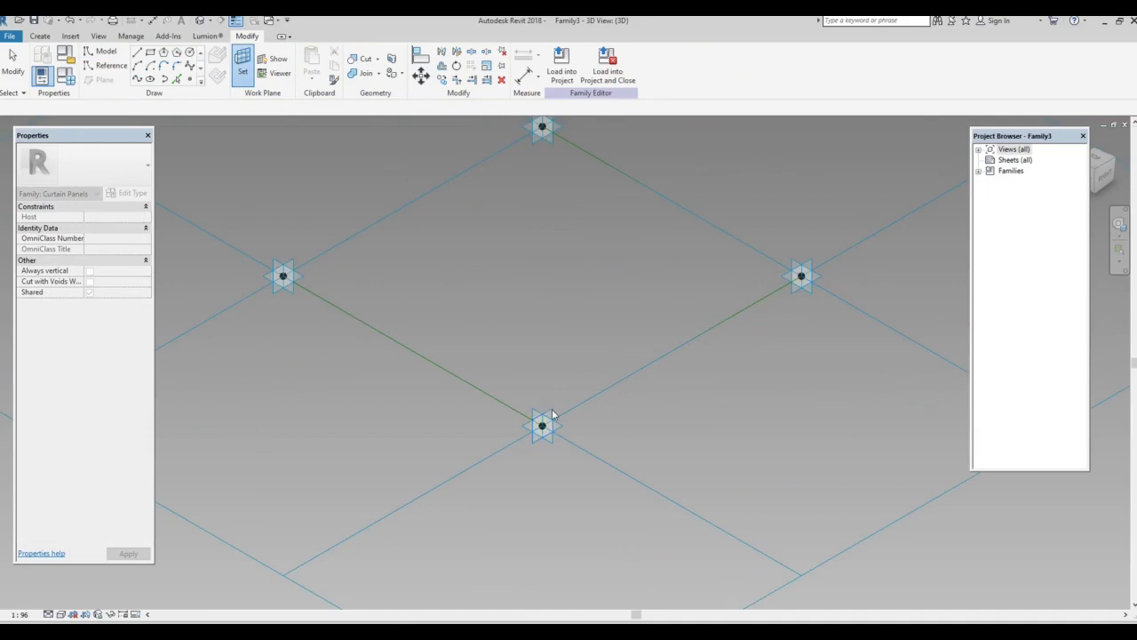
key("l")
key("i")
scroll(542, 408, "down", 3)
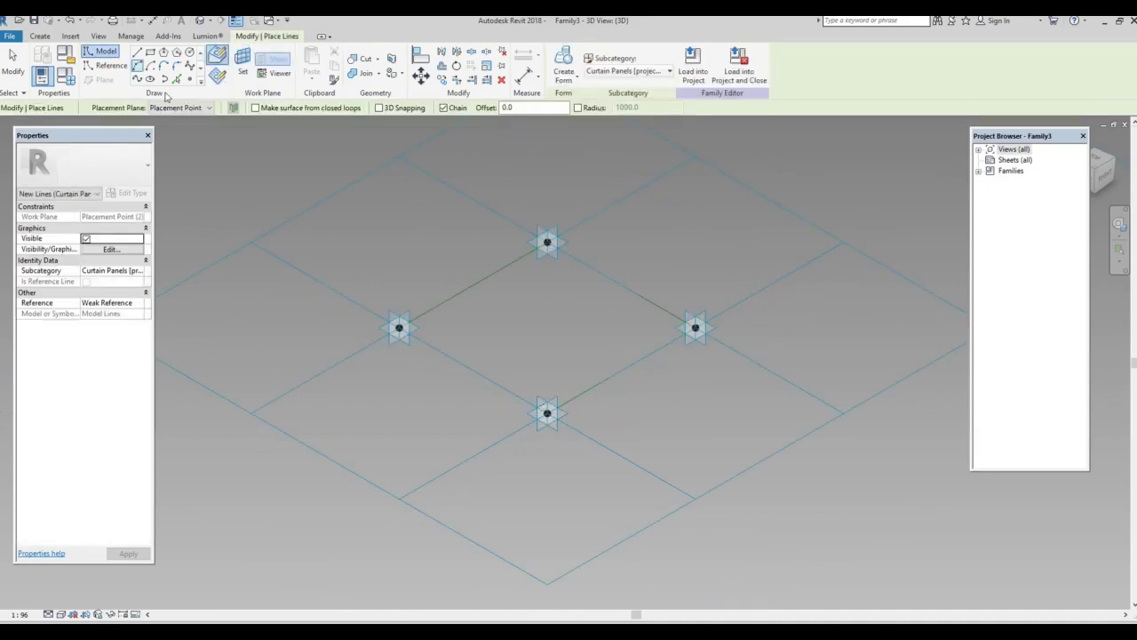
left_click(138, 66)
scroll(537, 400, "up", 1)
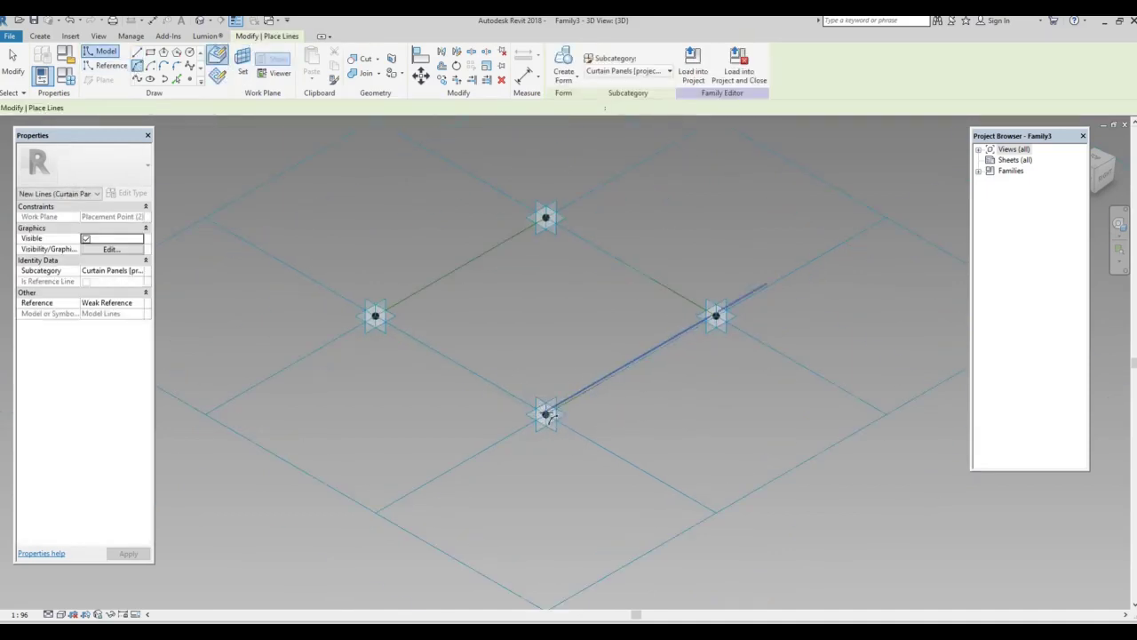
scroll(537, 405, "up", 1)
Draw the first arc from the bottom placement point to midway with radius 113.
left_click(539, 412)
left_click(798, 263)
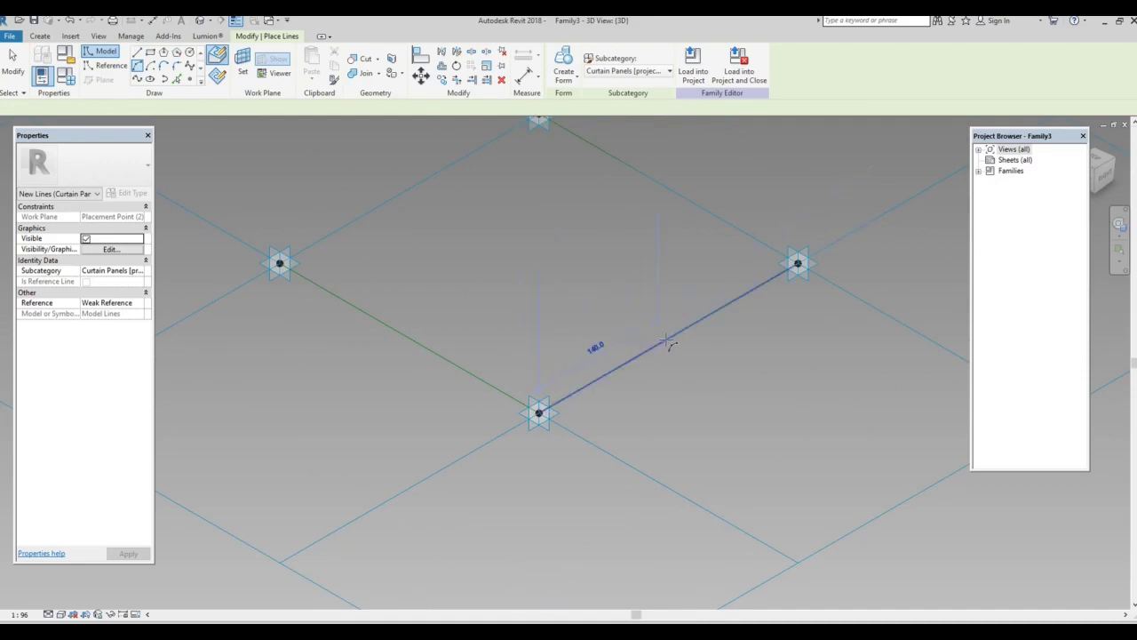
key("ctrl+z")
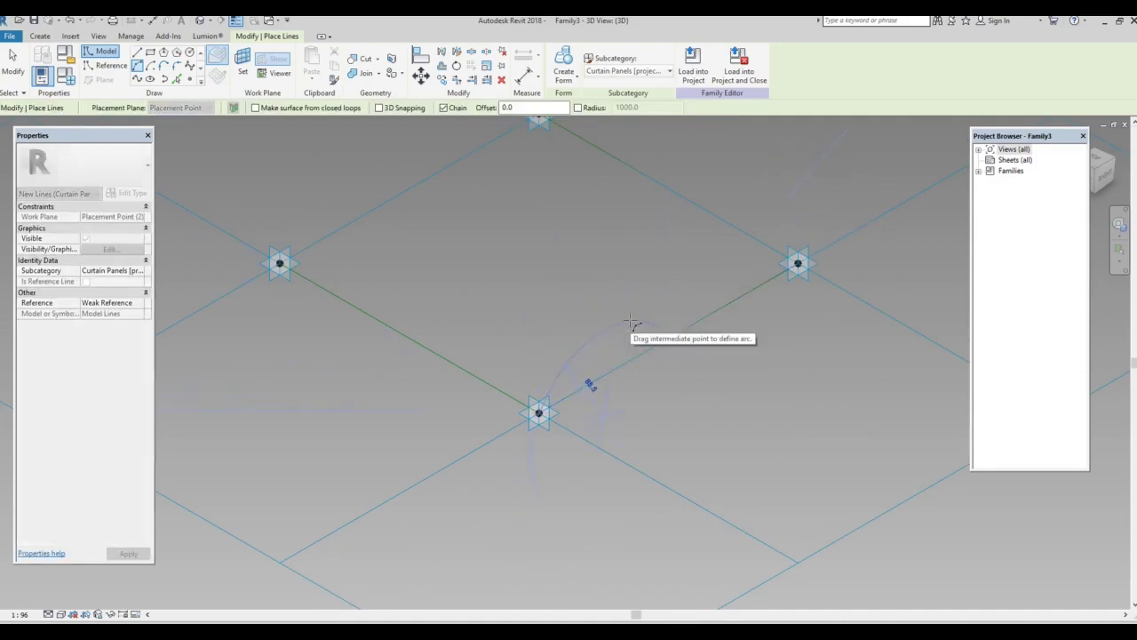
type("113")
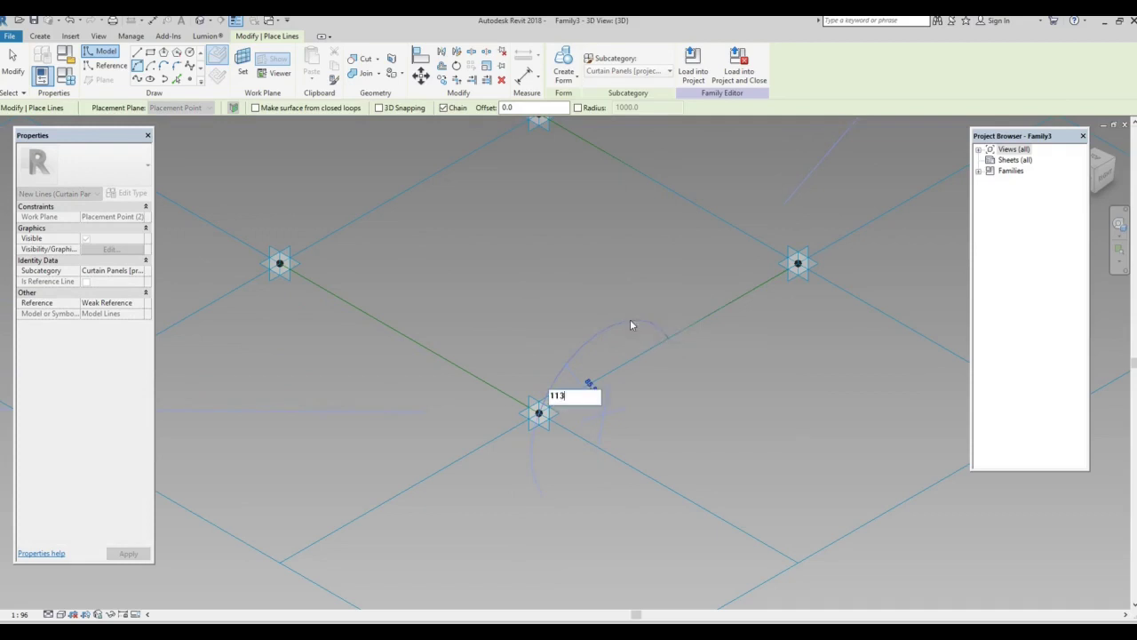
key("Return")
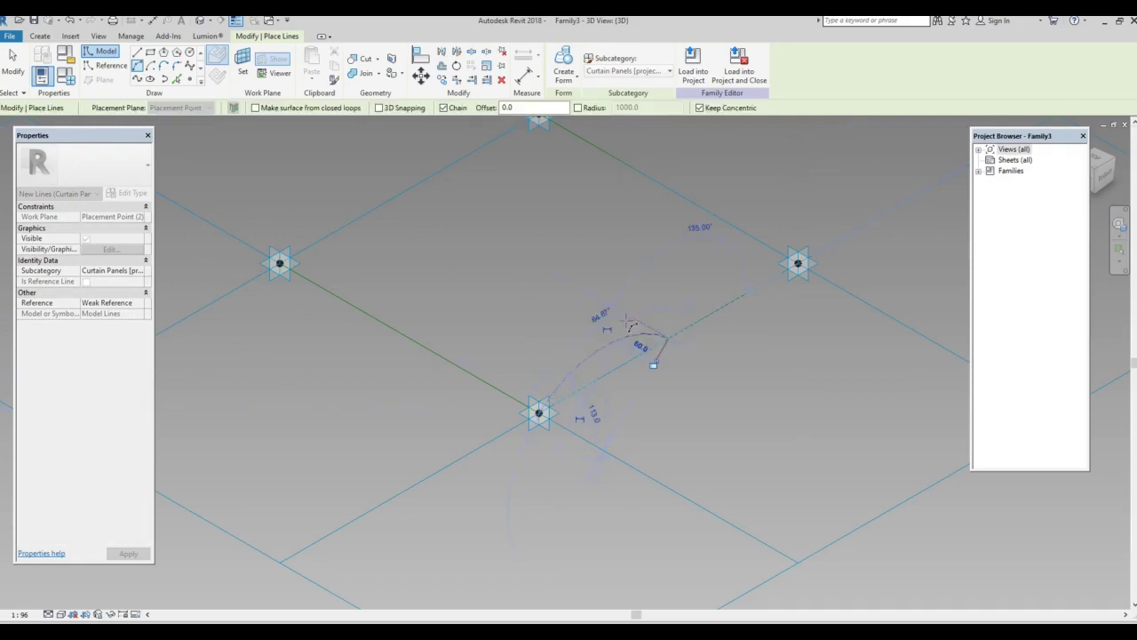
left_click(666, 336)
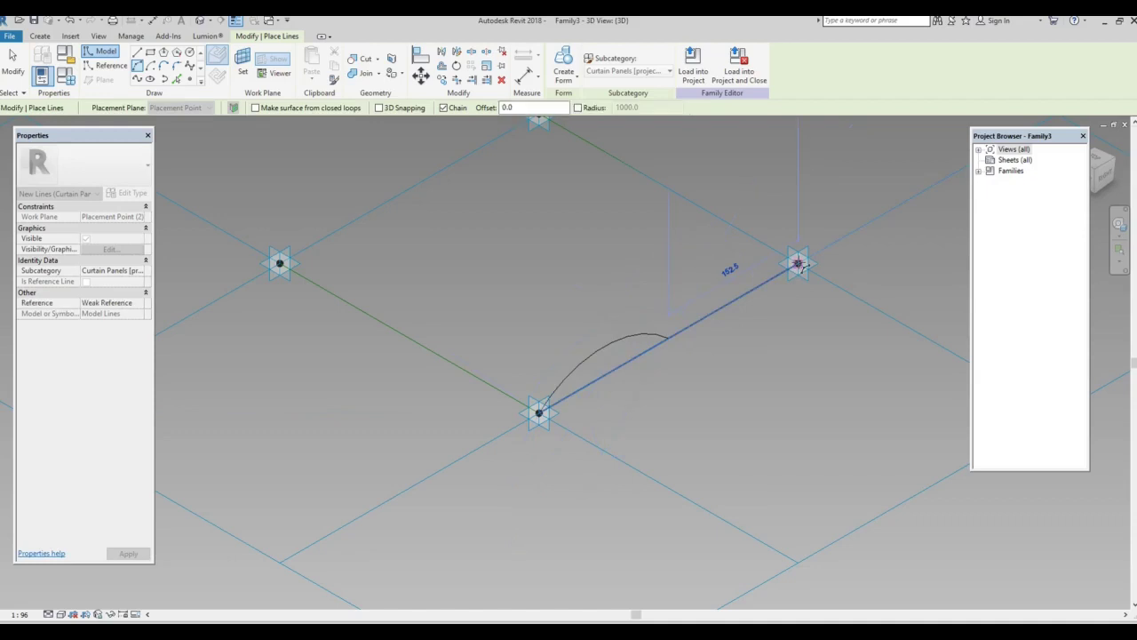
key("Escape")
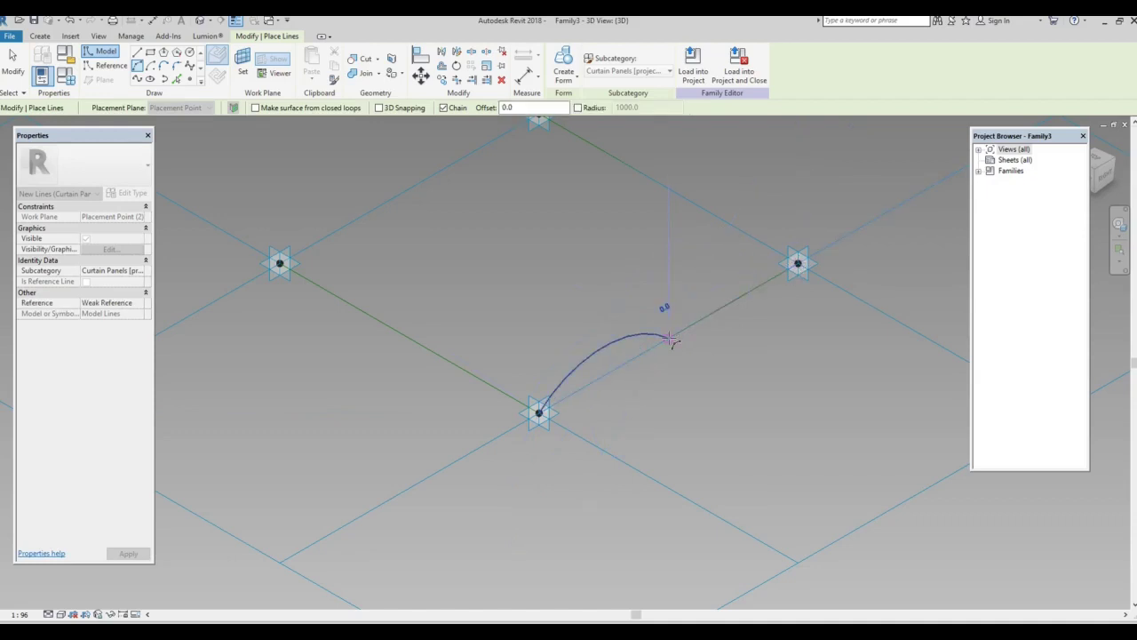
key("Escape")
key("Escape")
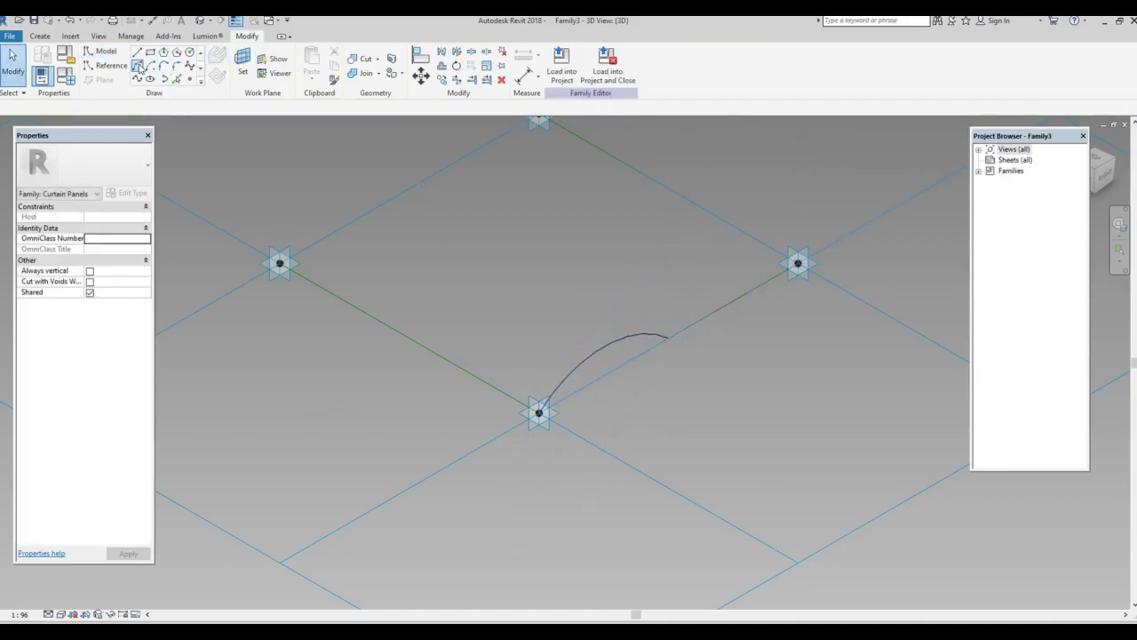
Chain a second arc, radius 11, to the right placement point to complete the S-curve.
key("l")
key("i")
left_click(540, 412)
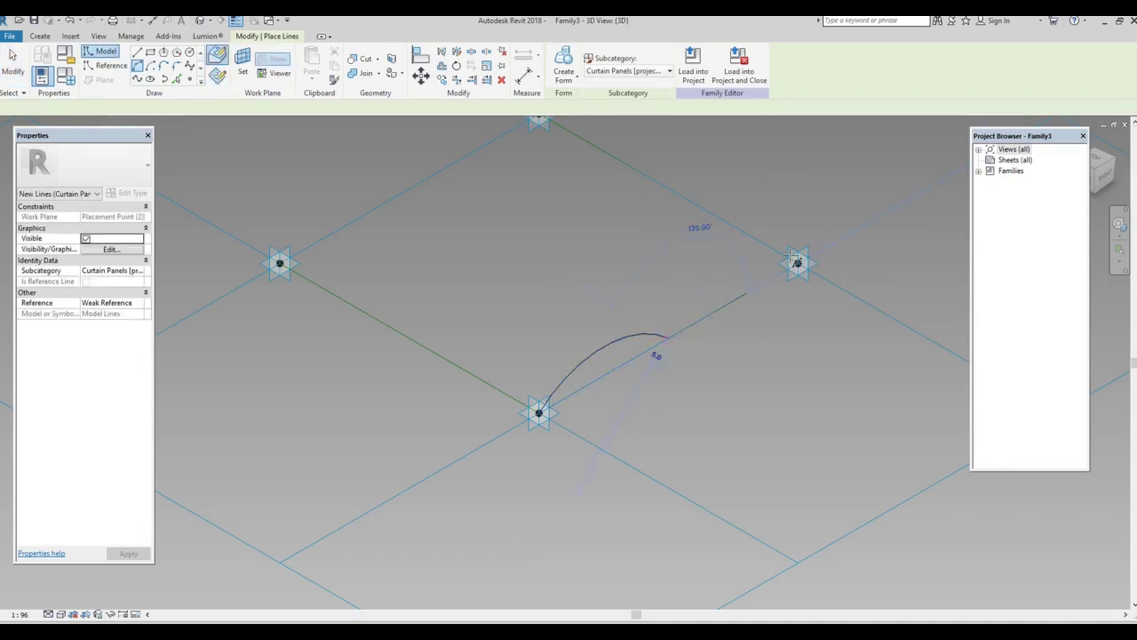
left_click(798, 265)
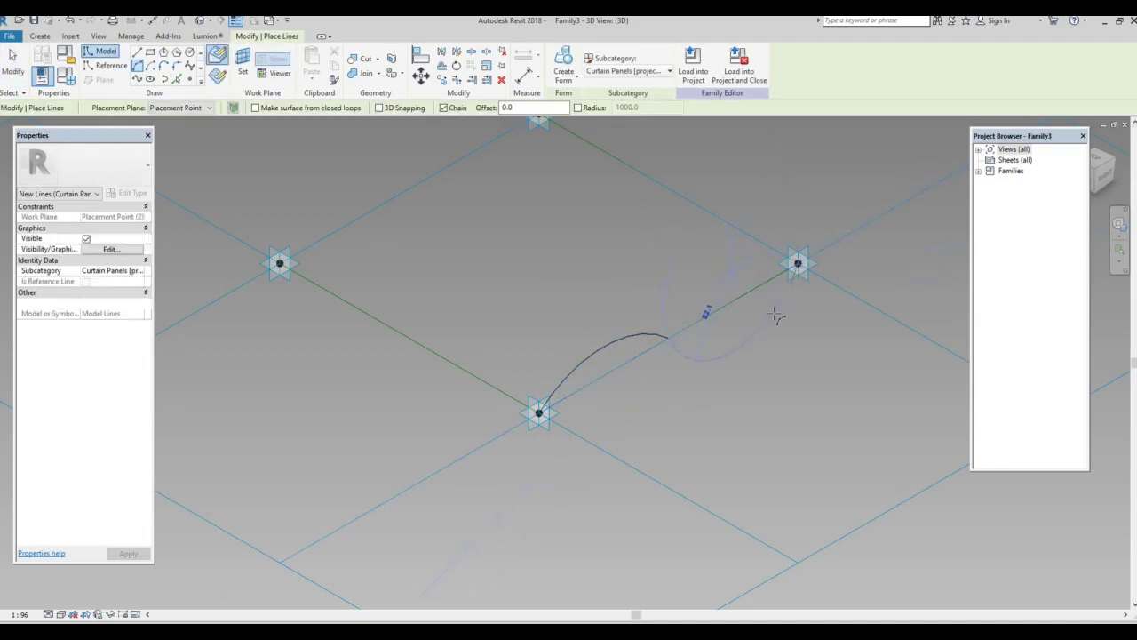
type("113")
key("Return")
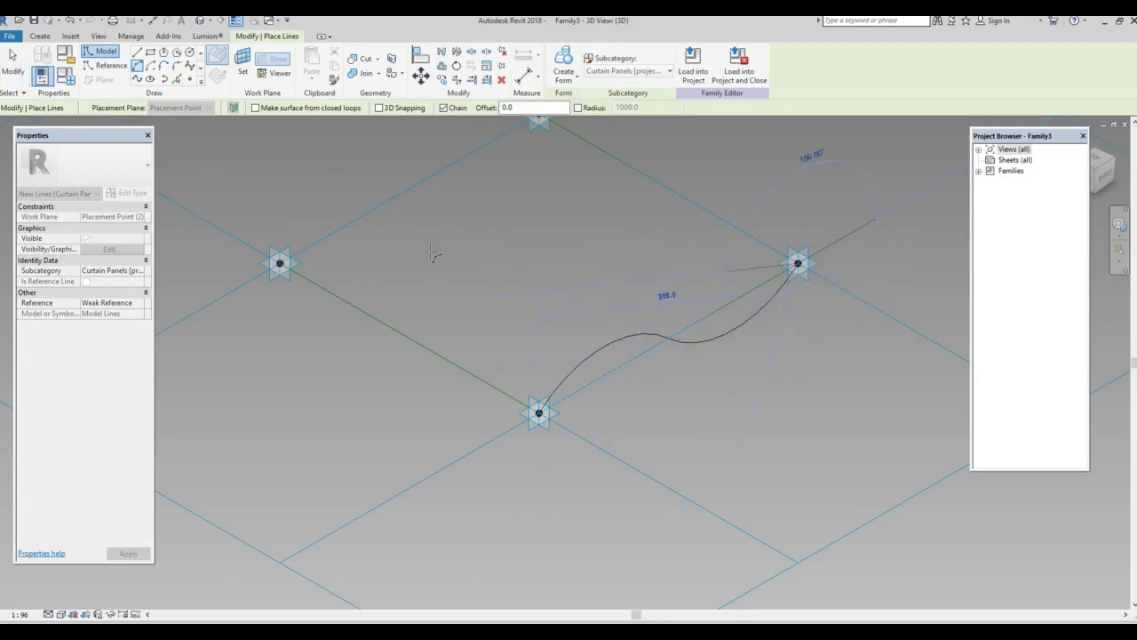
left_click(12, 60)
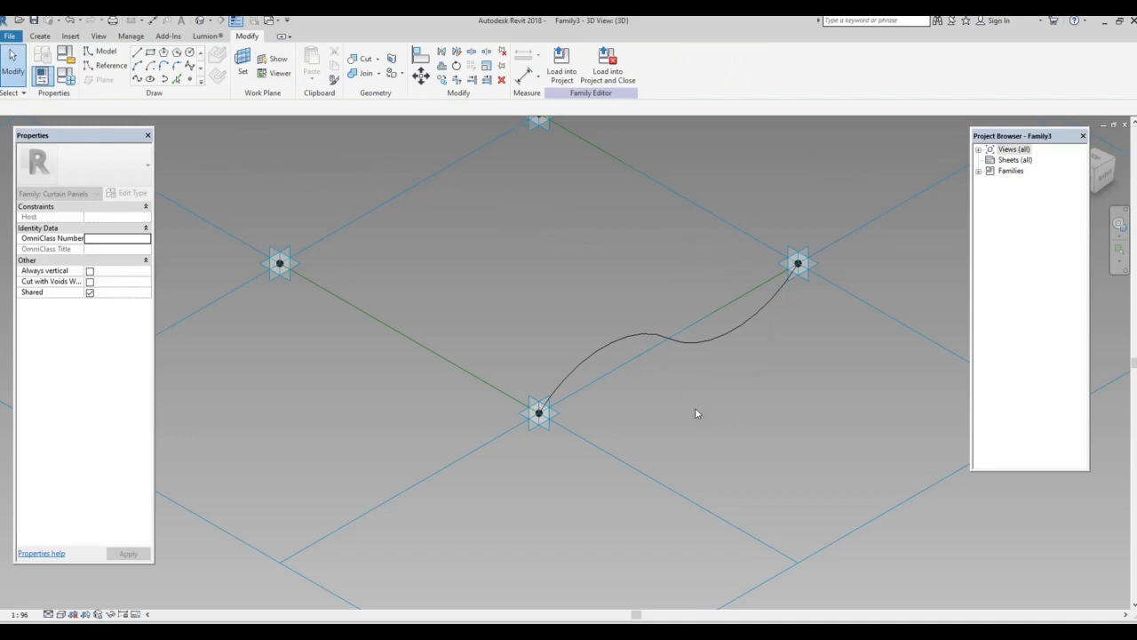
Orbit to a flatter view and set the left reference point as the work plane.
scroll(761, 406, "down", 2)
scroll(762, 406, "down", 1)
scroll(818, 446, "up", 2)
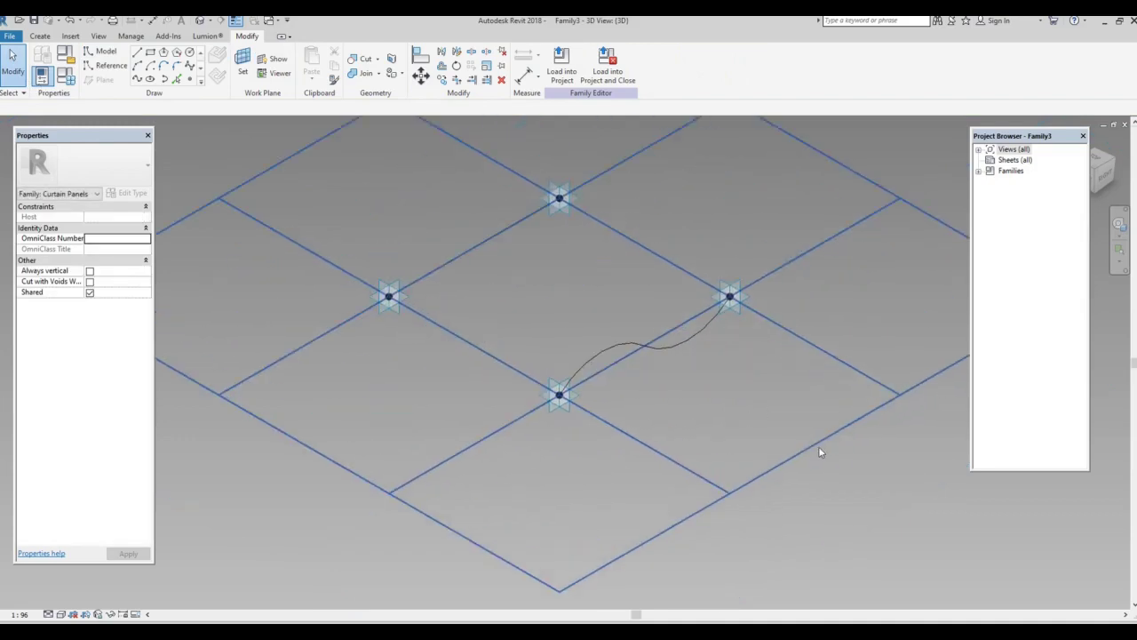
middle_click_drag(655, 401, 651, 373, "shift")
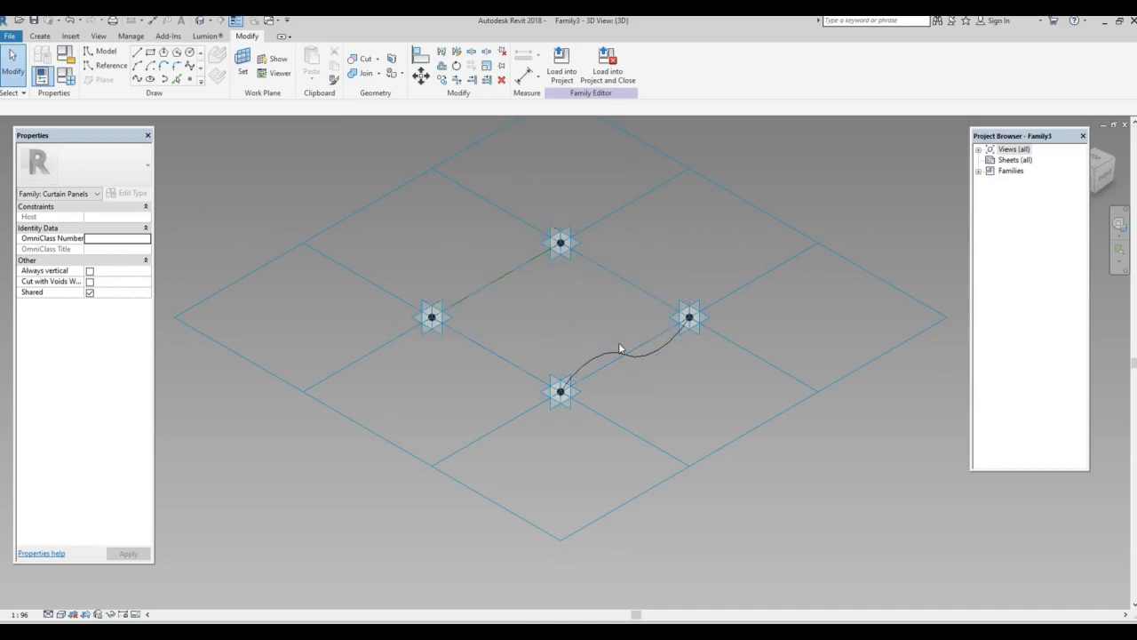
scroll(410, 290, "up", 1)
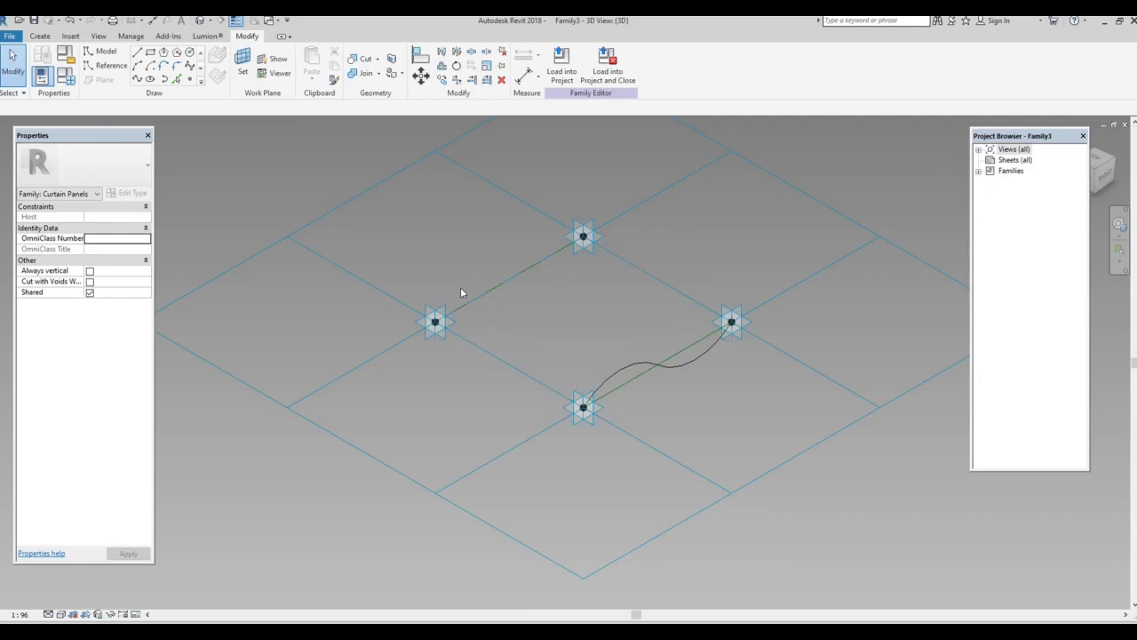
left_click(243, 64)
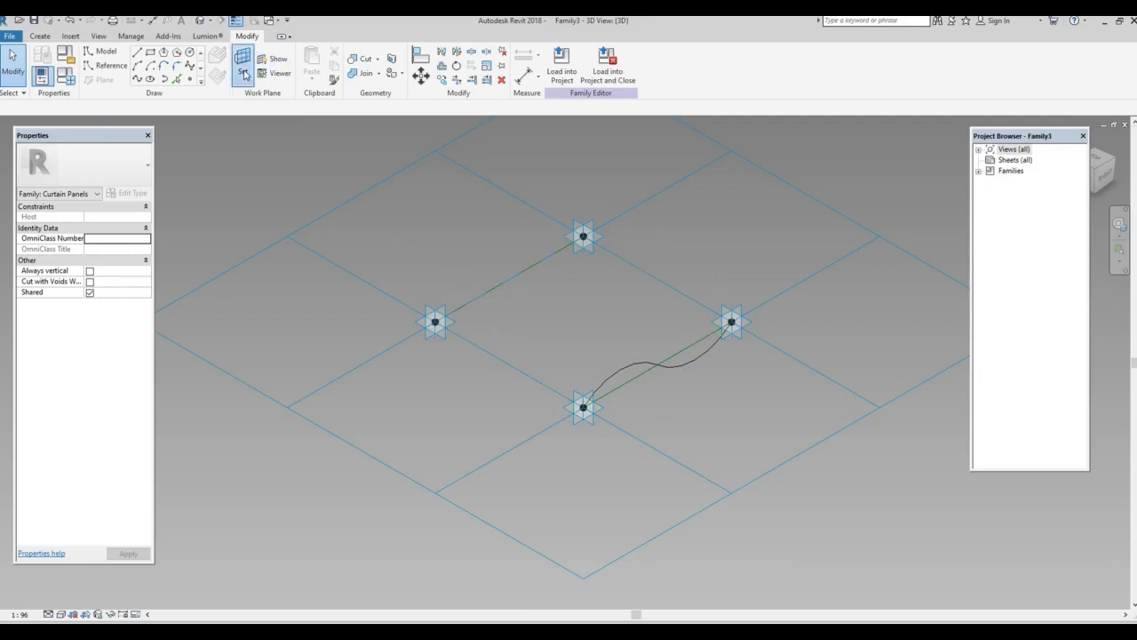
scroll(442, 302, "up", 2)
left_click(442, 302)
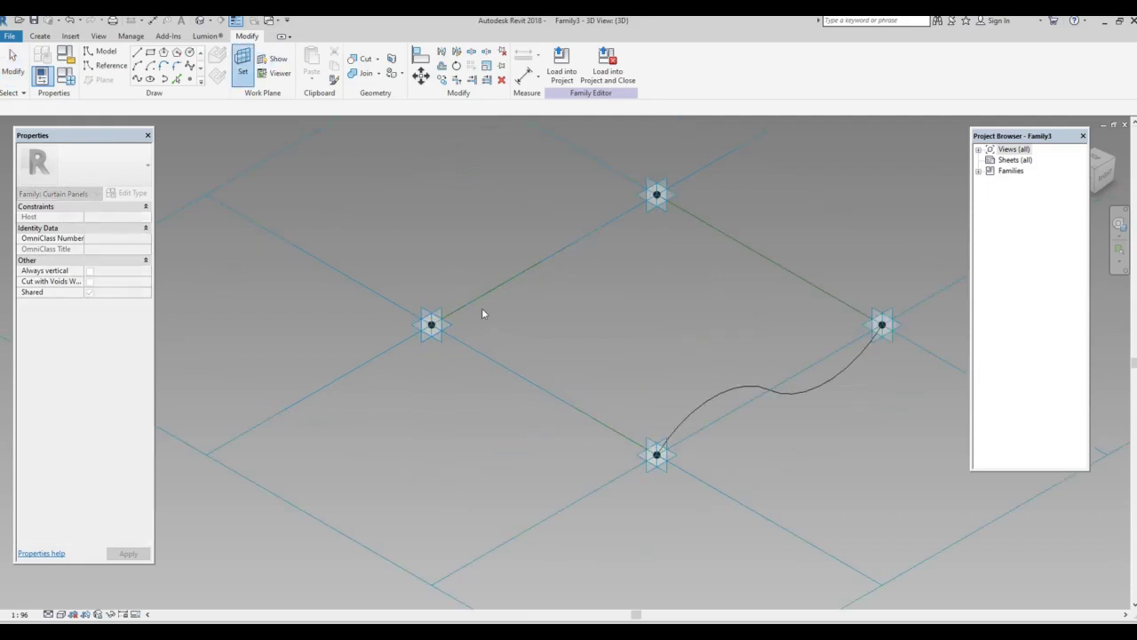
scroll(518, 375, "down", 2)
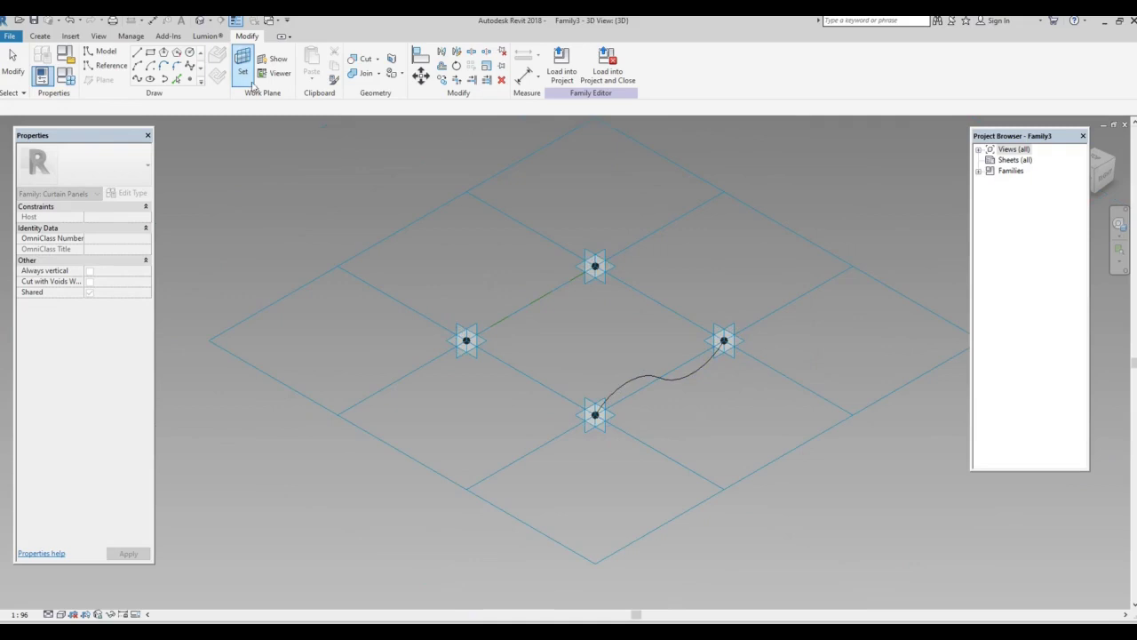
Copy the S-curve with Pick Lines onto the left point's plane, joining the left and top points.
left_click(176, 79)
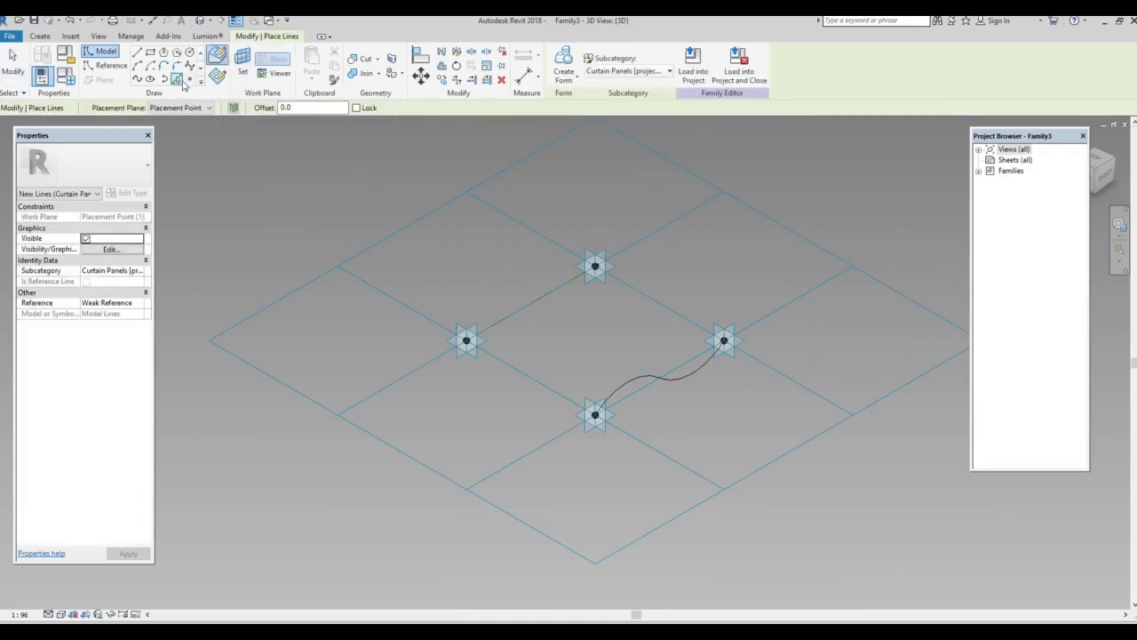
left_click_drag(310, 107, 280, 108)
type("25")
middle_click_drag(600, 348, 623, 378, "shift")
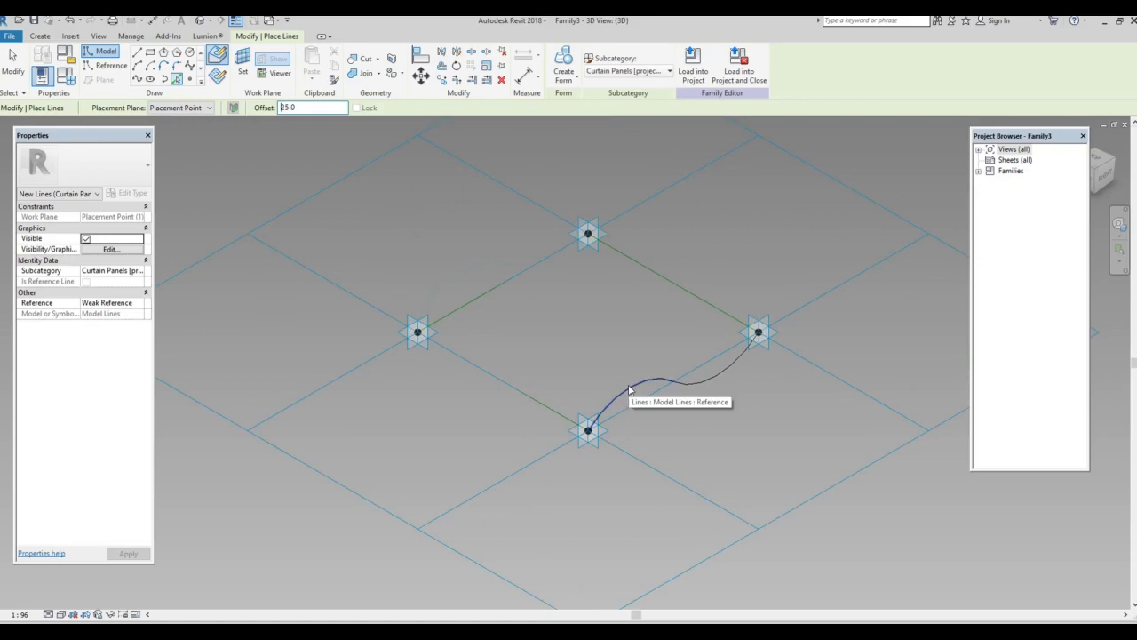
left_click(629, 386)
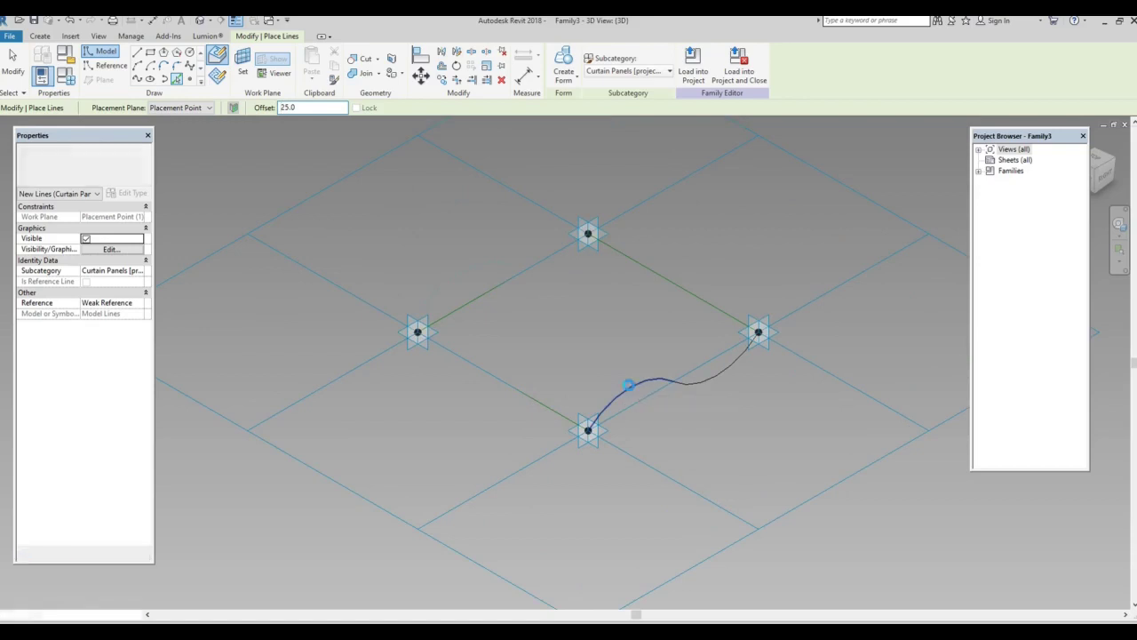
left_click(733, 362)
scroll(504, 389, "down", 3)
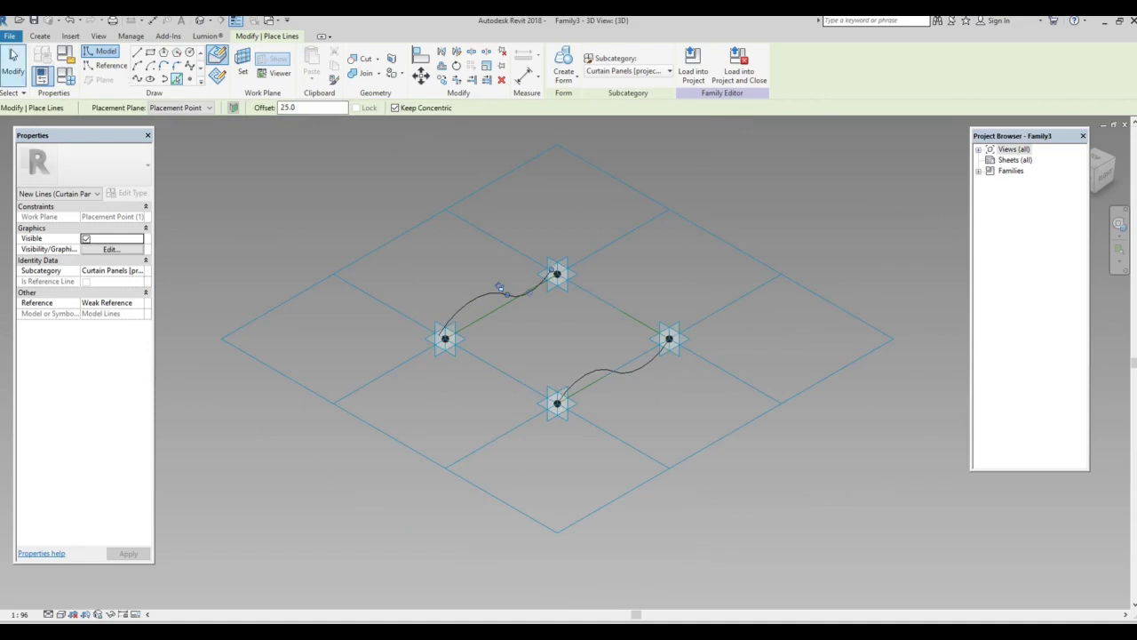
left_click(12, 57)
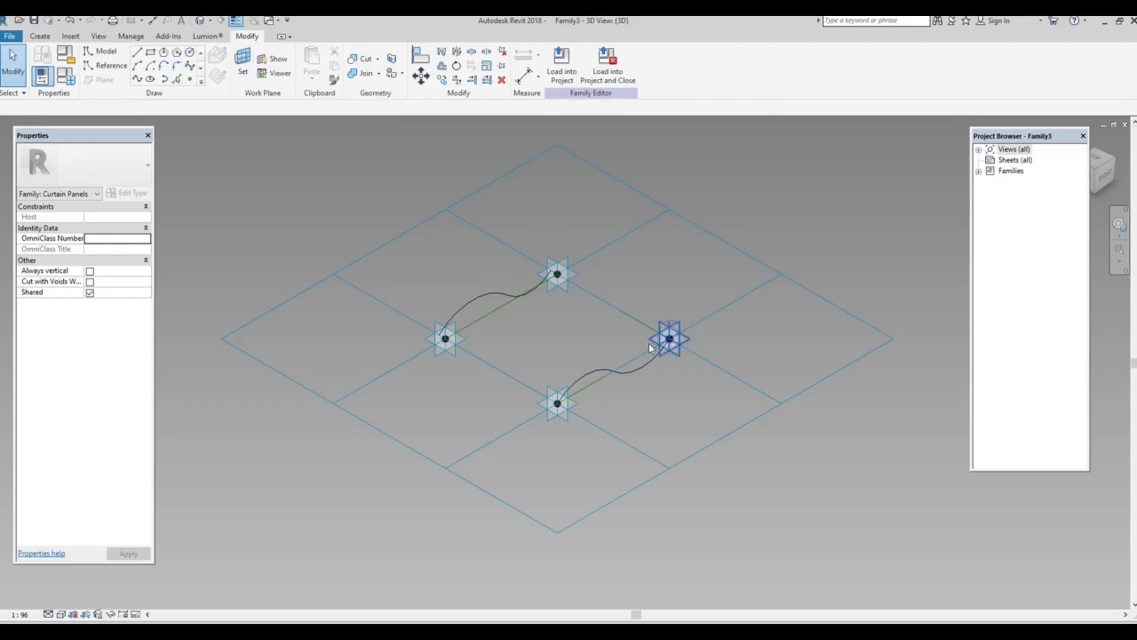
Start Pick Lines and select the Offset field value.
scroll(592, 363, "up", 1)
scroll(592, 363, "up", 1)
scroll(603, 366, "down", 1)
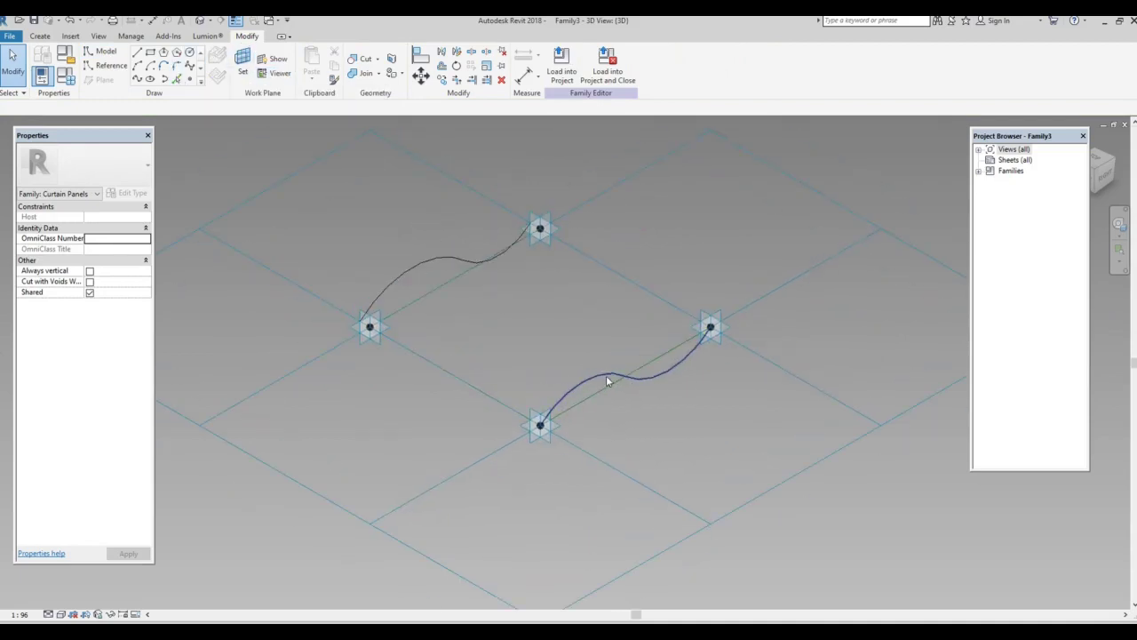
scroll(598, 378, "down", 1)
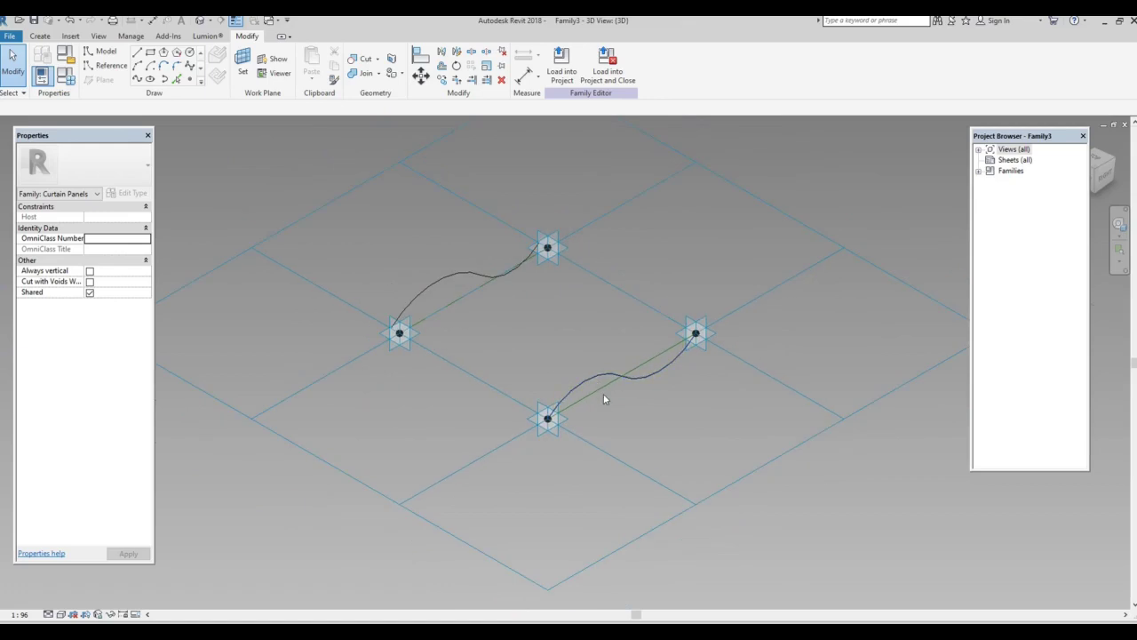
left_click(177, 79)
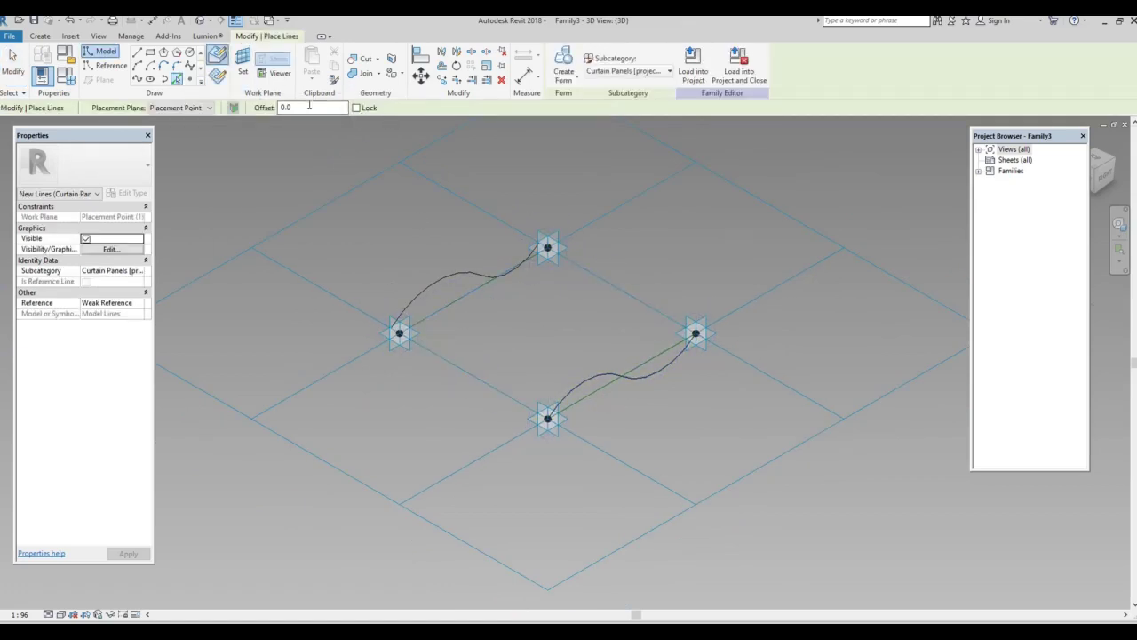
left_click_drag(299, 106, 279, 107)
Cancel and restart line placement on Placement Point (2) with the offset back at 0.0.
scroll(577, 374, "up", 3)
scroll(575, 382, "up", 1)
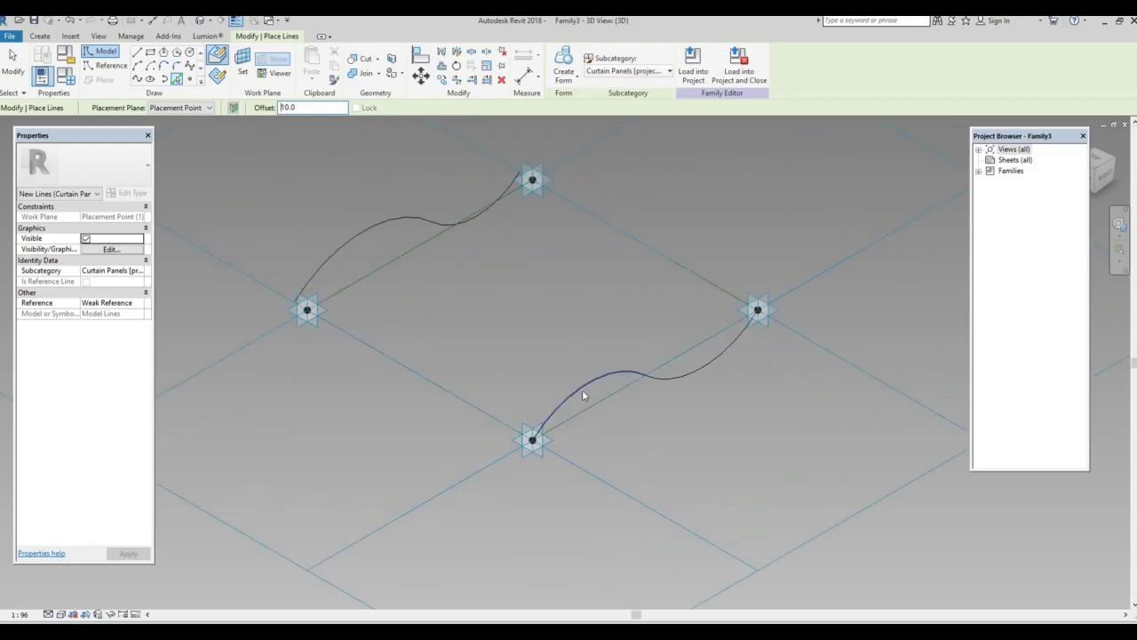
scroll(582, 389, "down", 2)
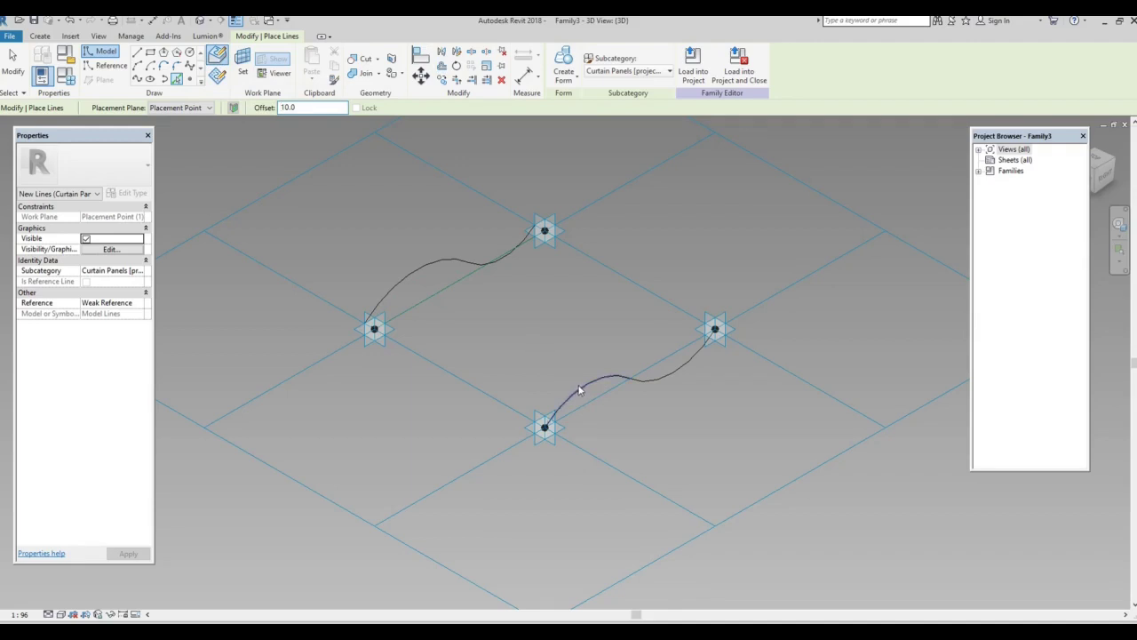
scroll(591, 393, "up", 3)
scroll(587, 360, "up", 2)
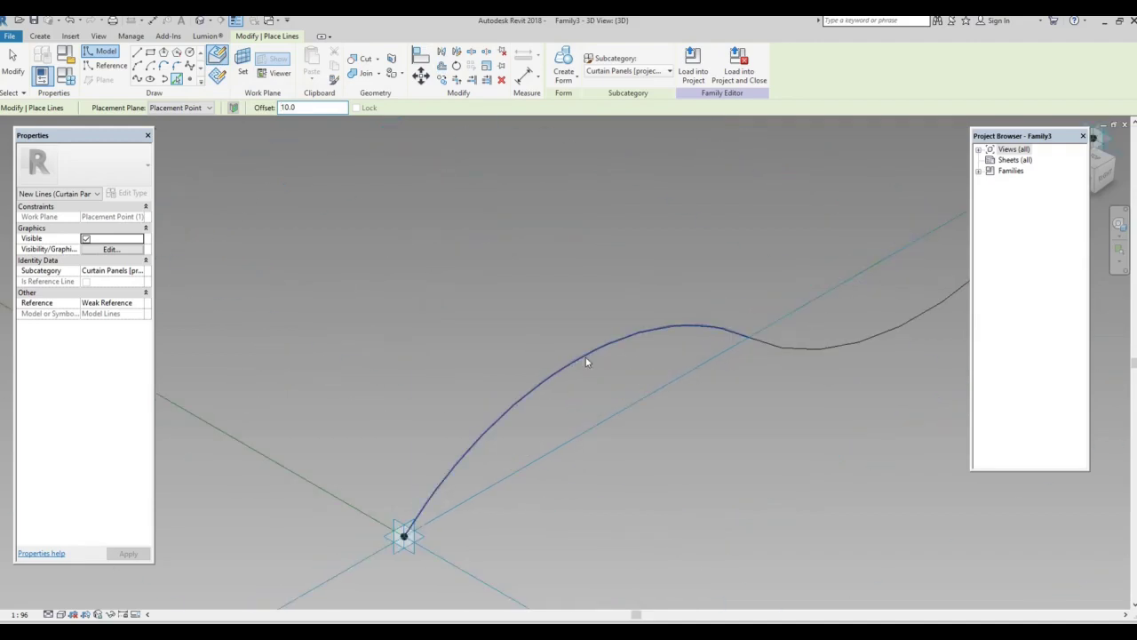
scroll(601, 423, "down", 3)
scroll(601, 429, "down", 3)
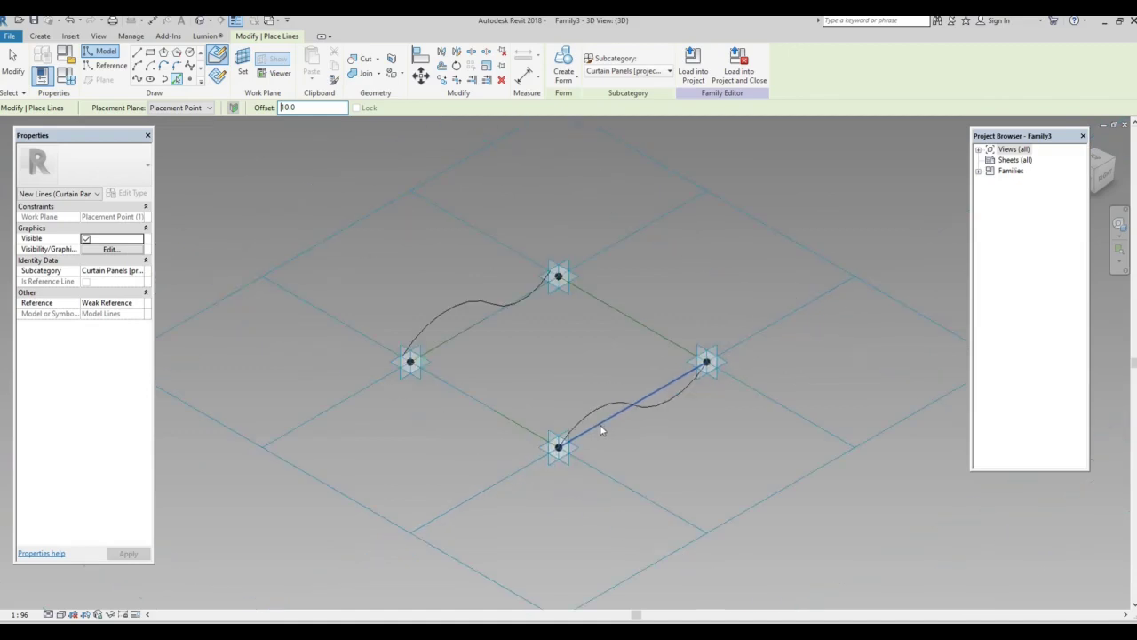
scroll(315, 232, "up", 1)
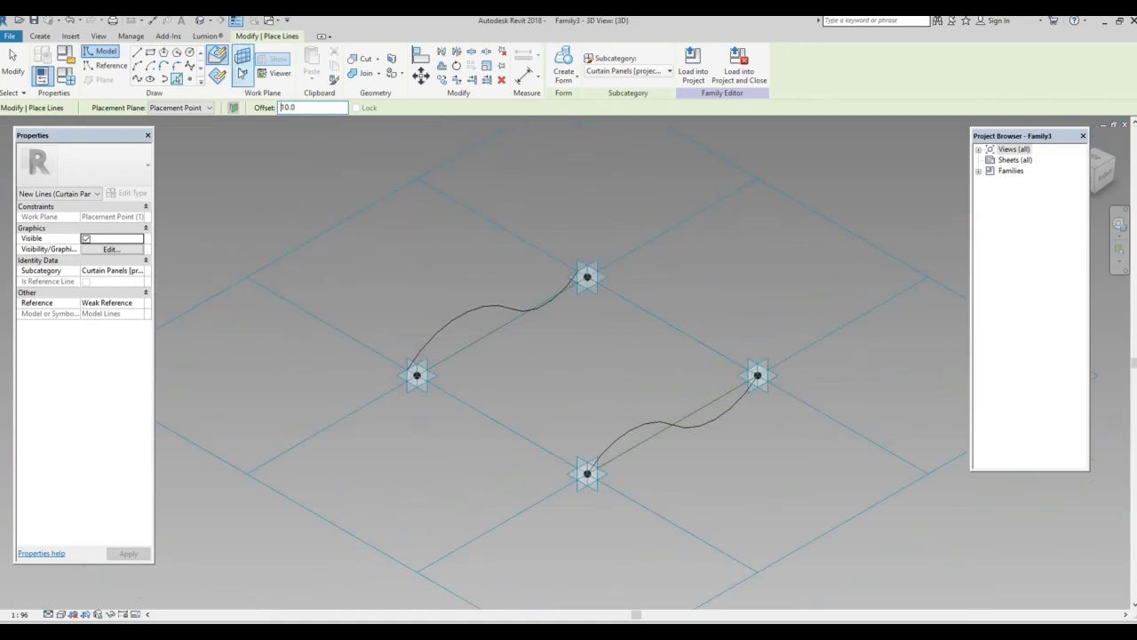
key("Escape")
scroll(614, 497, "up", 1)
key("Escape")
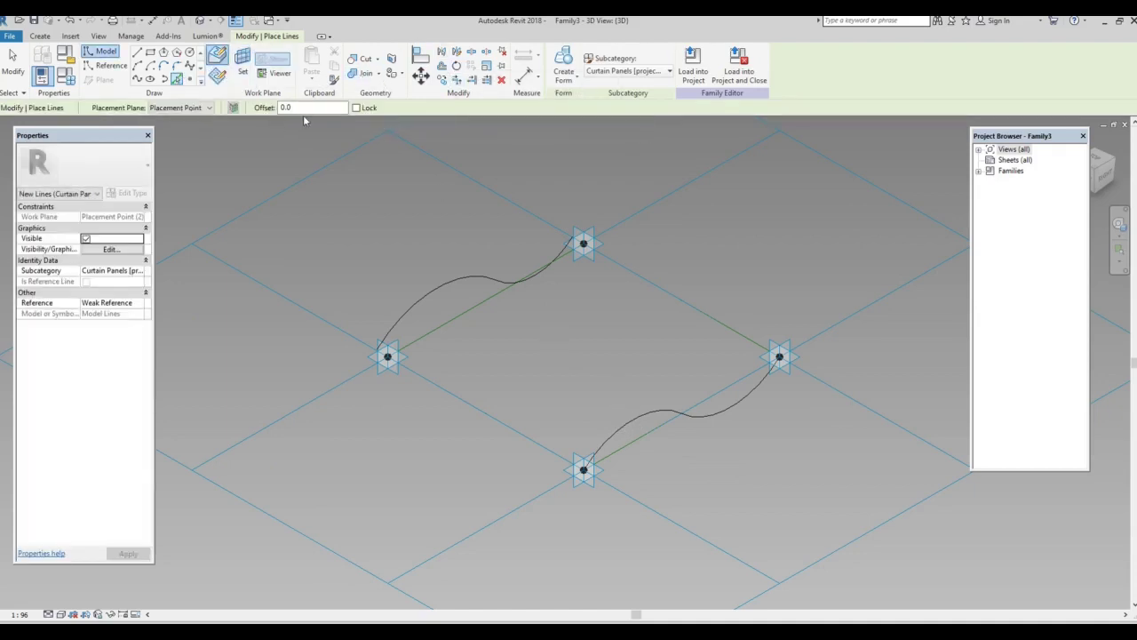
Enter an offset of 1 for Pick Lines, then leave line drawing mode.
double_click(285, 108)
type("1")
scroll(632, 427, "down", 1)
scroll(631, 421, "up", 2)
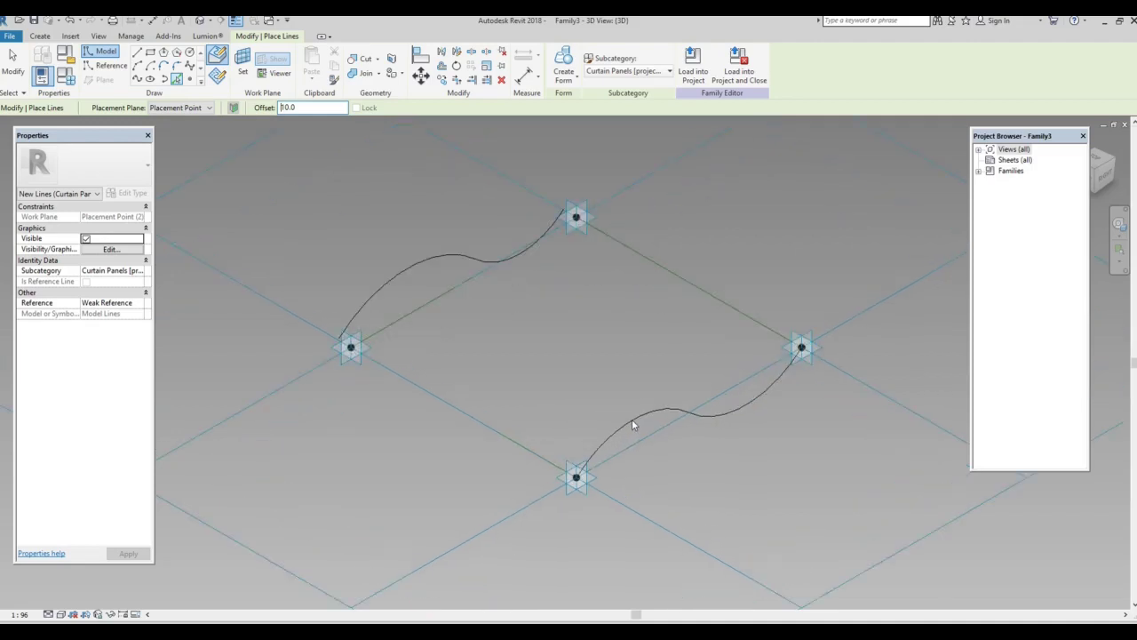
scroll(632, 418, "down", 1)
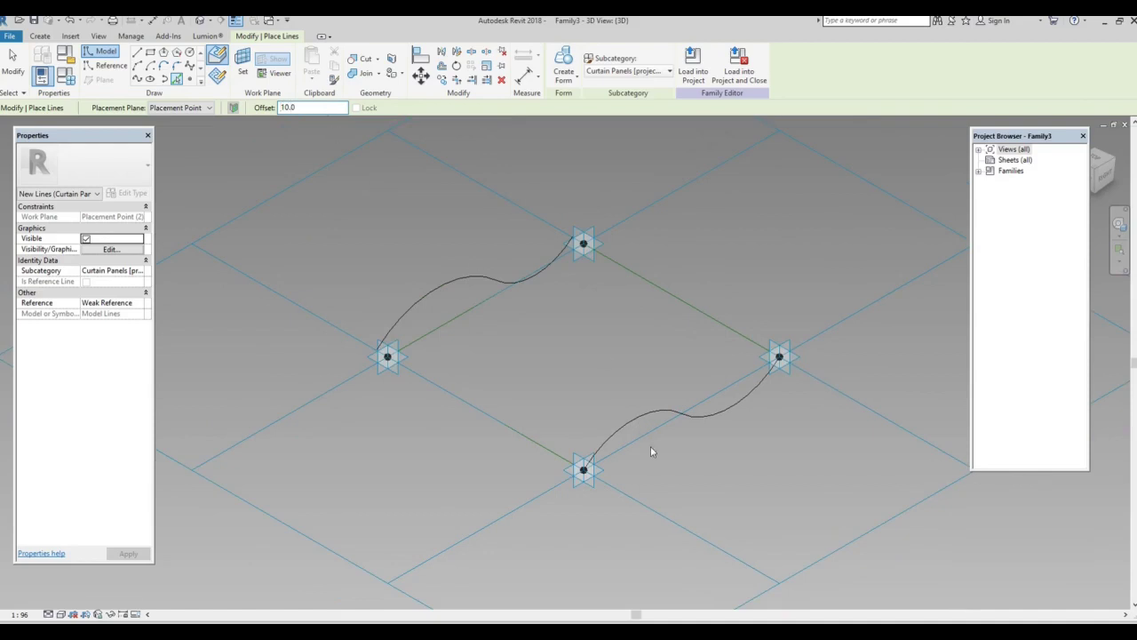
left_click(13, 64)
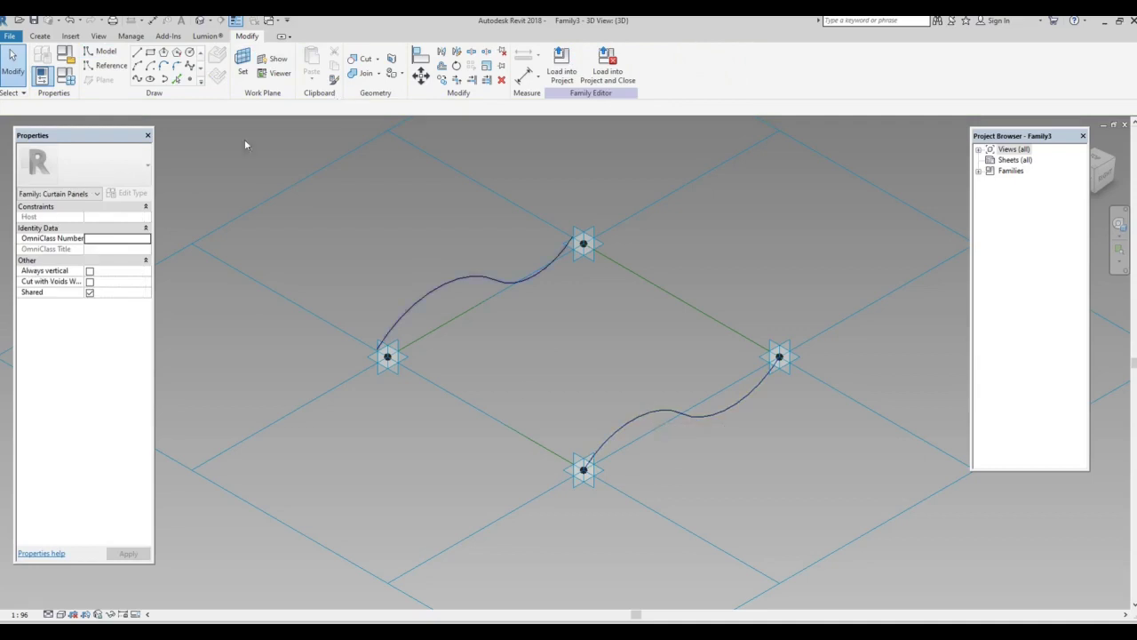
On the bottom point's work plane, pick the lower S-curve with a 10 offset.
scroll(603, 456, "up", 2)
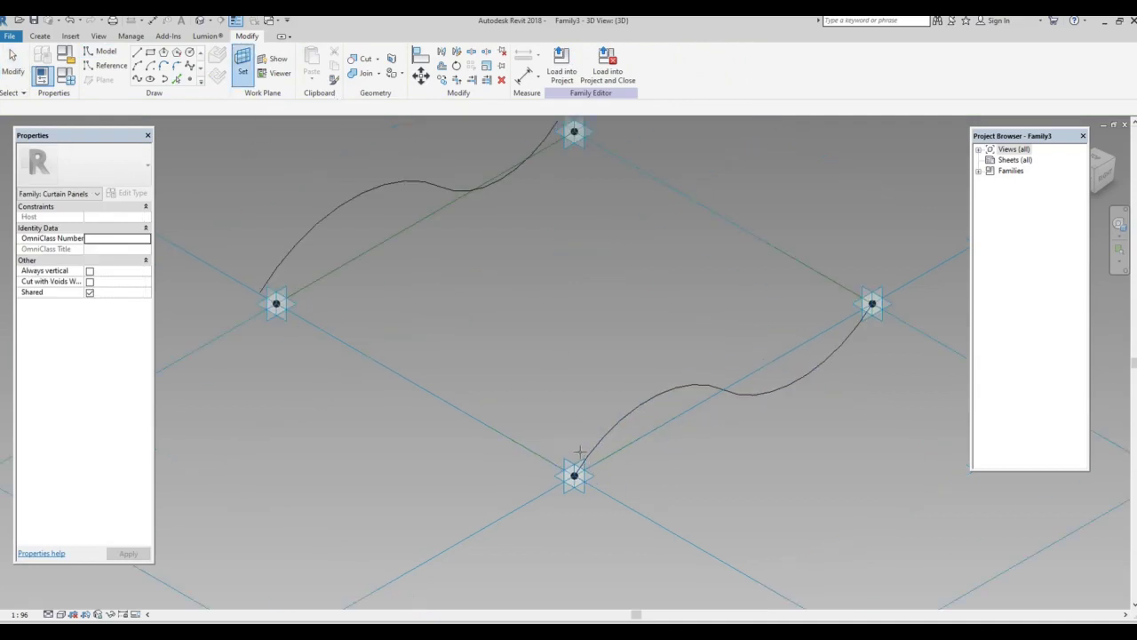
left_click(575, 474)
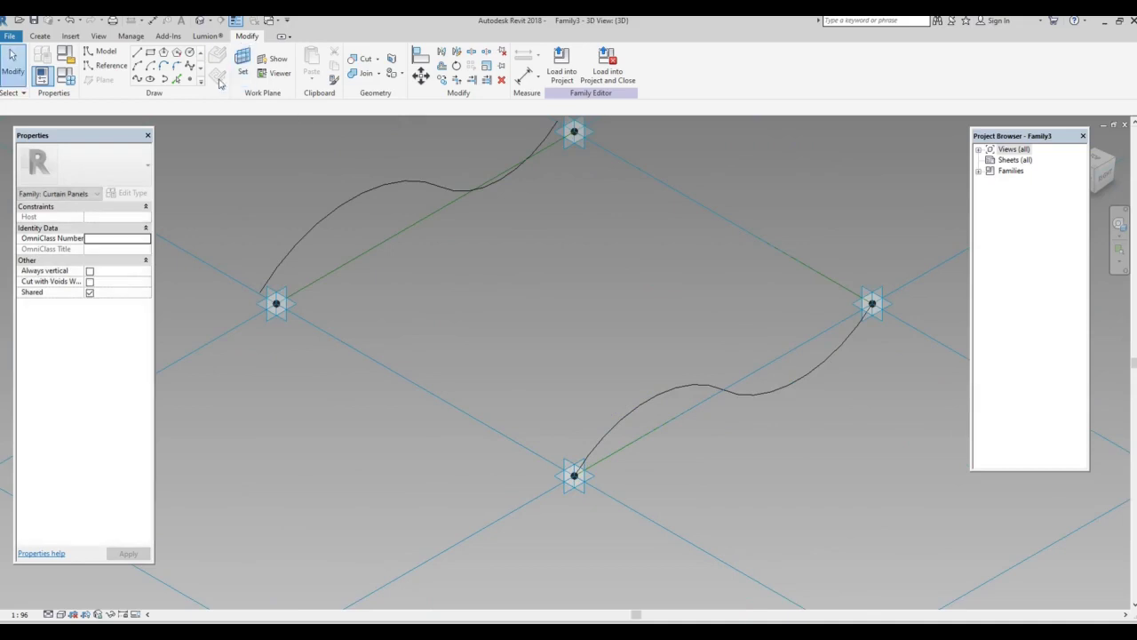
left_click(177, 78)
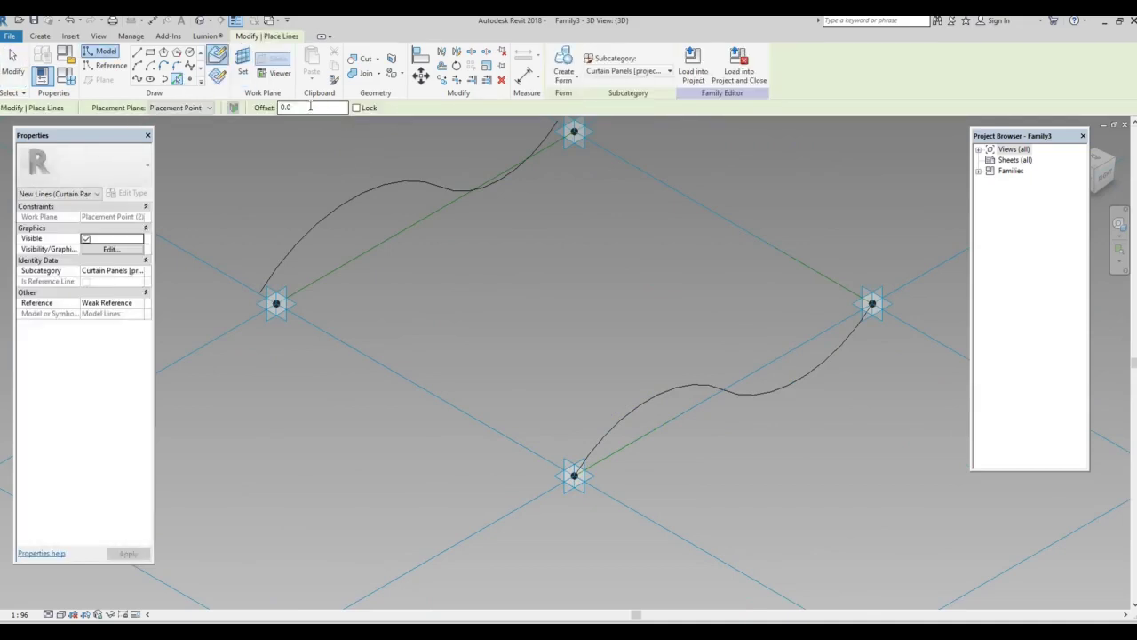
double_click(311, 107)
type("10")
left_click(629, 412)
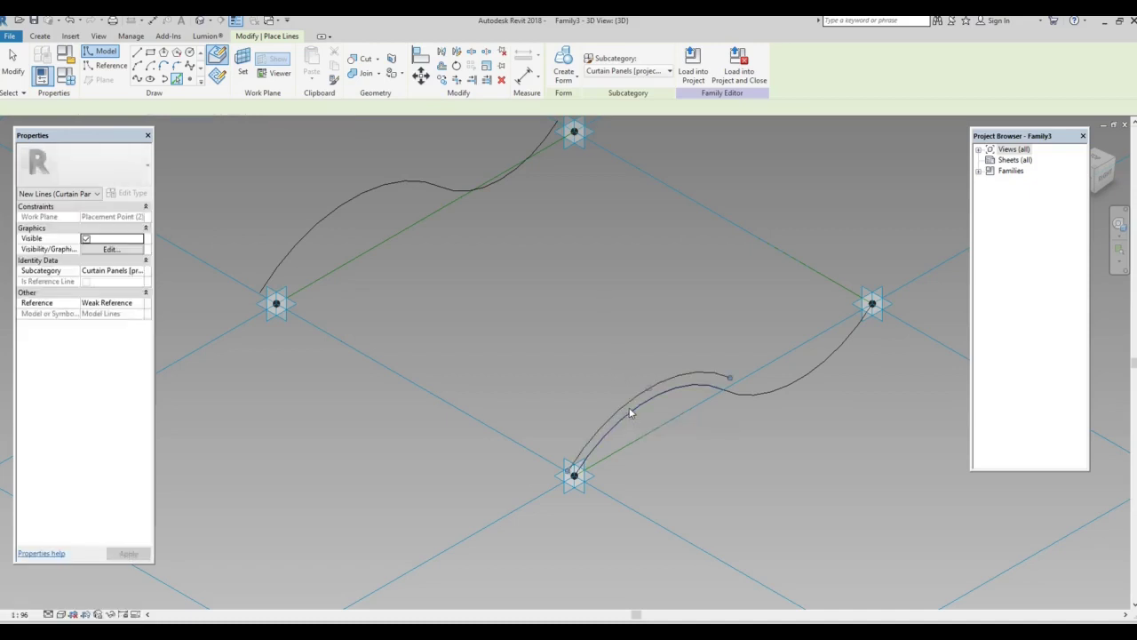
scroll(570, 331, "down", 1)
scroll(569, 331, "down", 1)
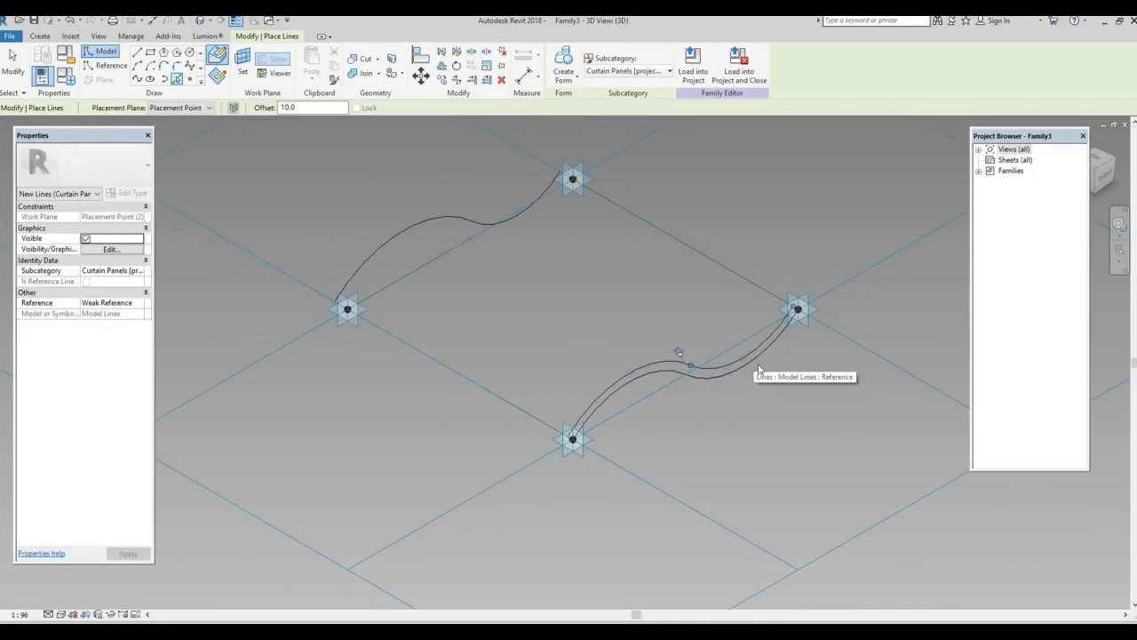
scroll(462, 274, "up", 1)
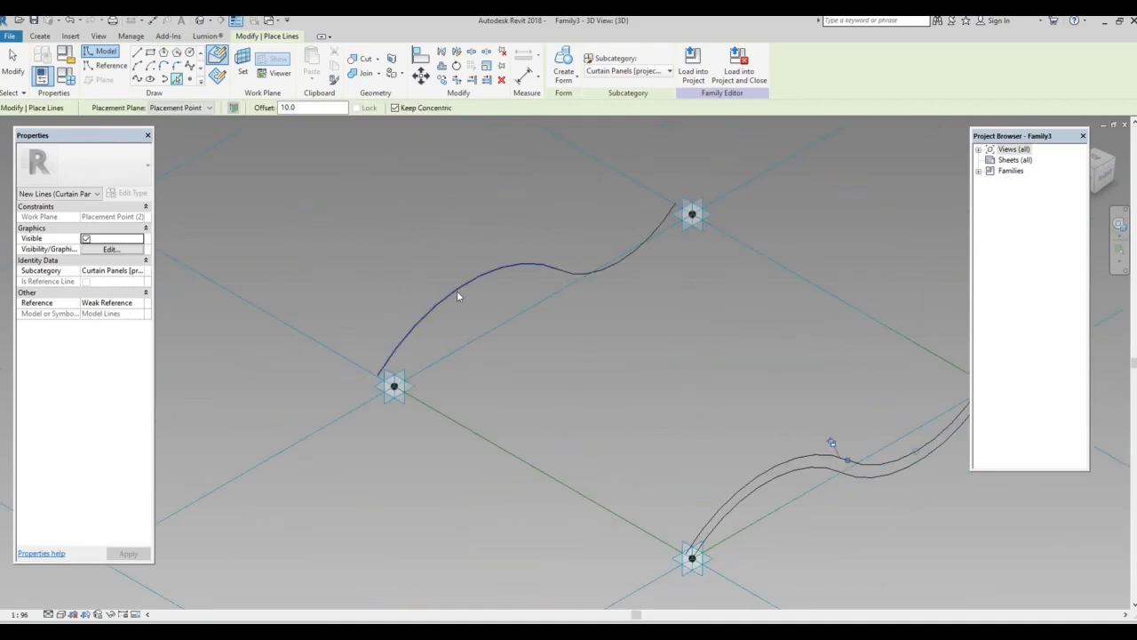
scroll(602, 399, "down", 2)
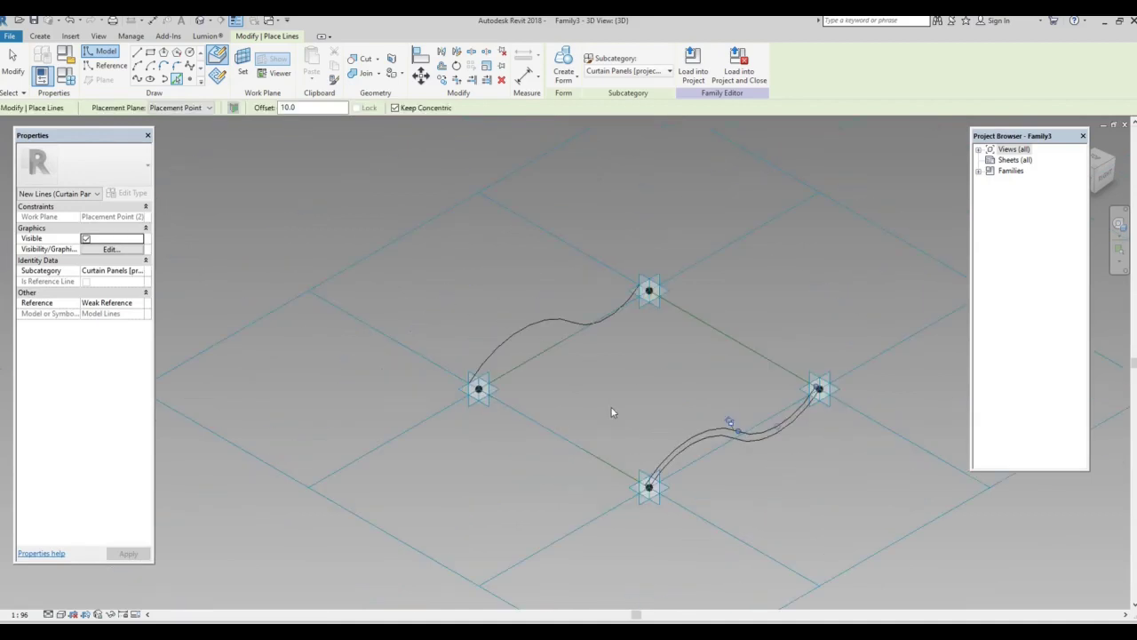
scroll(853, 451, "up", 2)
scroll(790, 431, "up", 1)
scroll(746, 404, "down", 1)
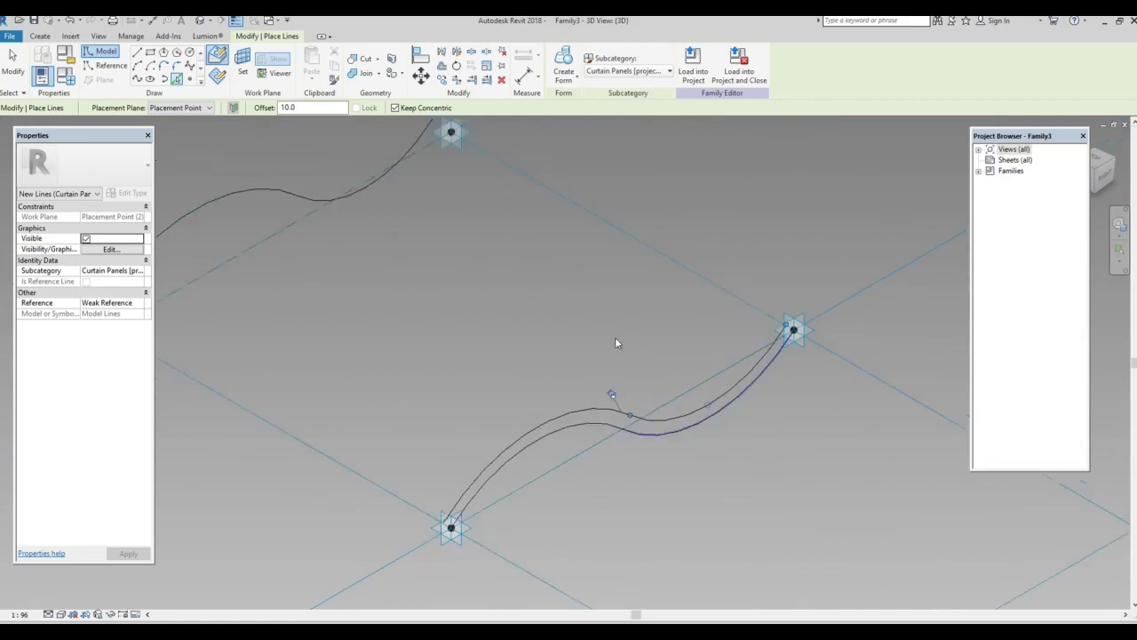
scroll(617, 343, "down", 1)
key("Escape")
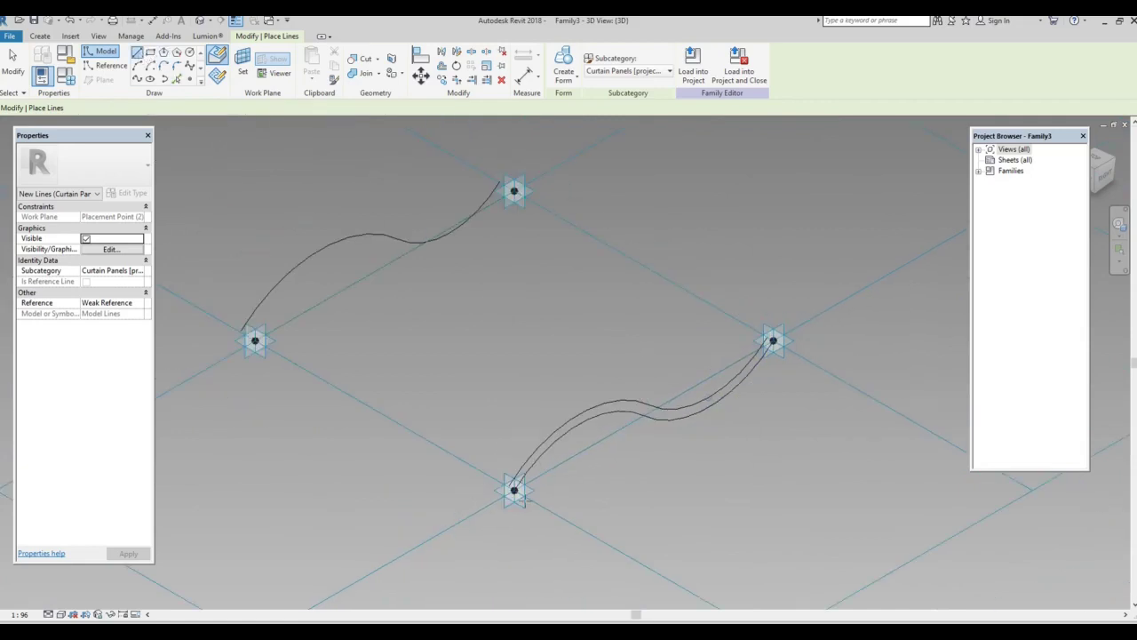
scroll(513, 488, "up", 2)
scroll(511, 486, "up", 2)
Reset the line offset to 0 while starting a line from the bottom point.
left_click(510, 474)
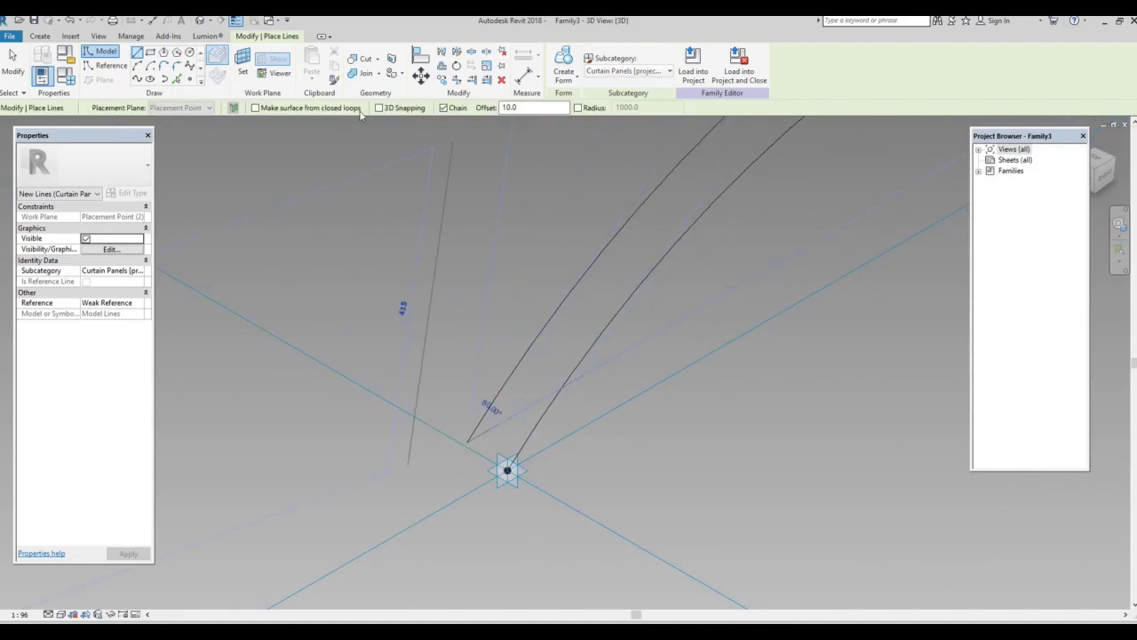
left_click(505, 107)
type("0")
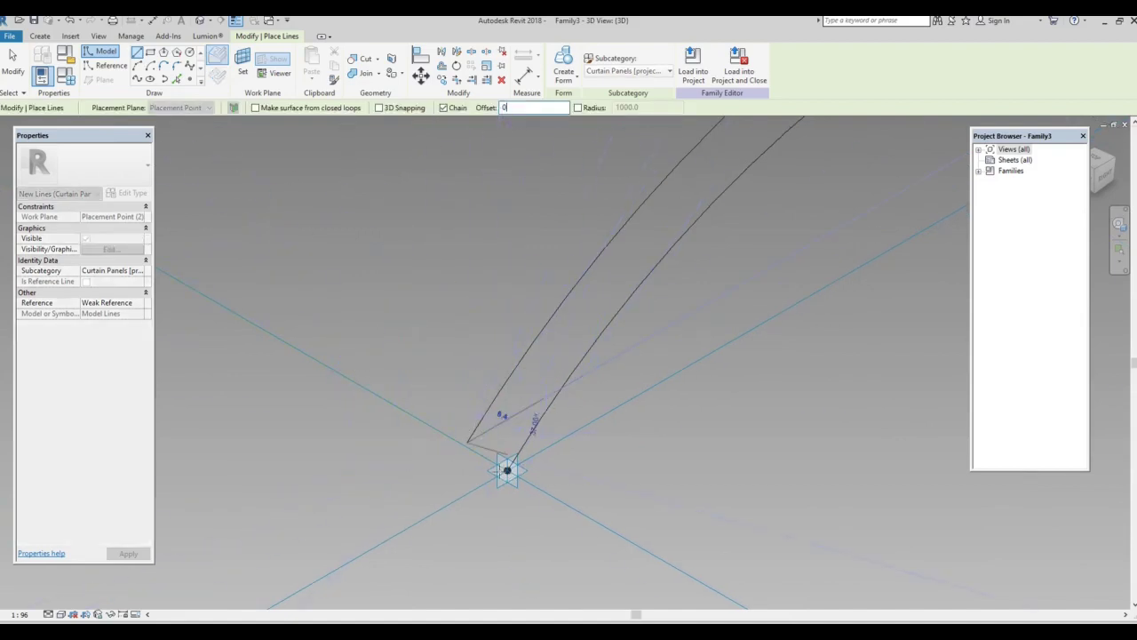
key("Return")
key("Escape")
key("Escape")
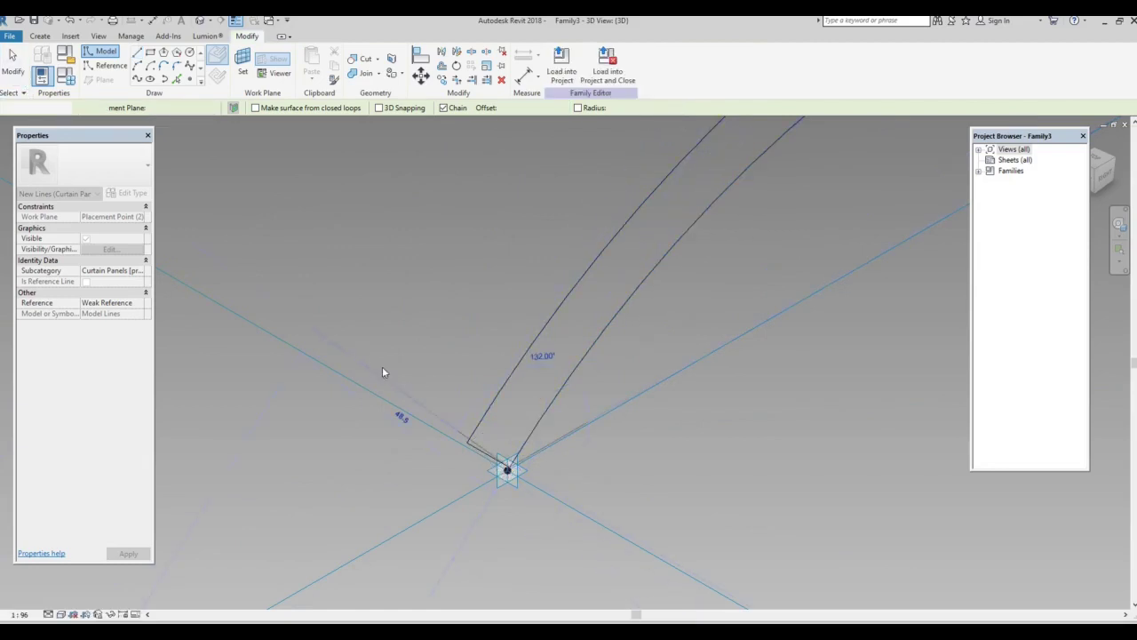
Draw a short model line at the offset curve's upper end to close the outline.
middle_click_drag(407, 458, 427, 477, "shift")
scroll(427, 477, "down", 3)
middle_click_drag(380, 412, 749, 284, "shift")
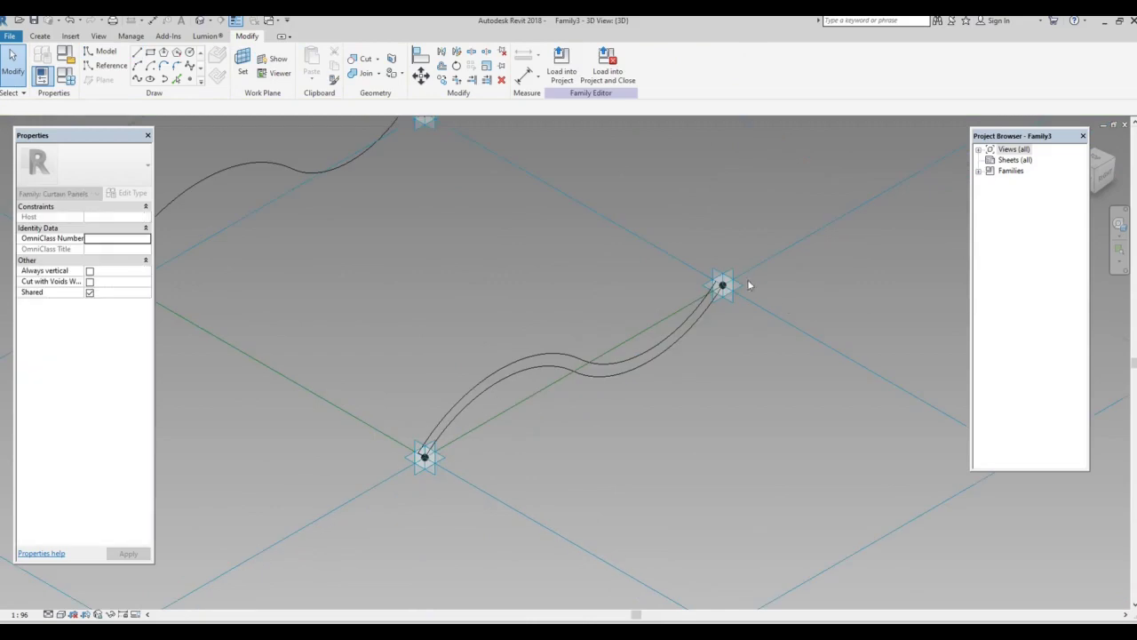
scroll(749, 284, "up", 3)
scroll(722, 289, "up", 3)
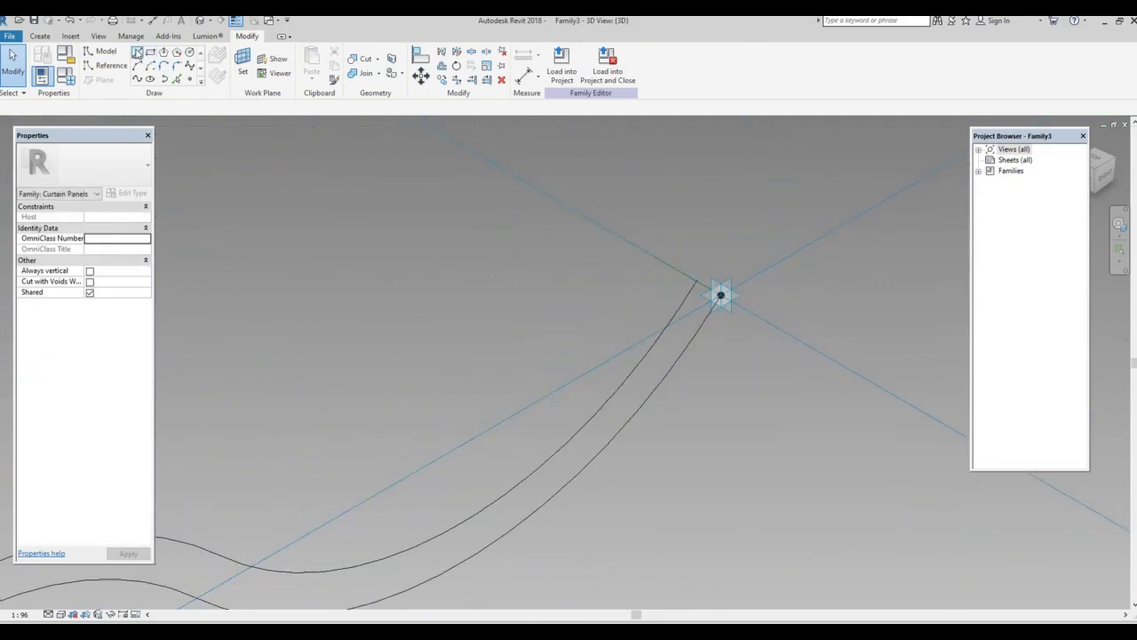
key("l")
key("i")
middle_click_drag(761, 266, 712, 296, "shift")
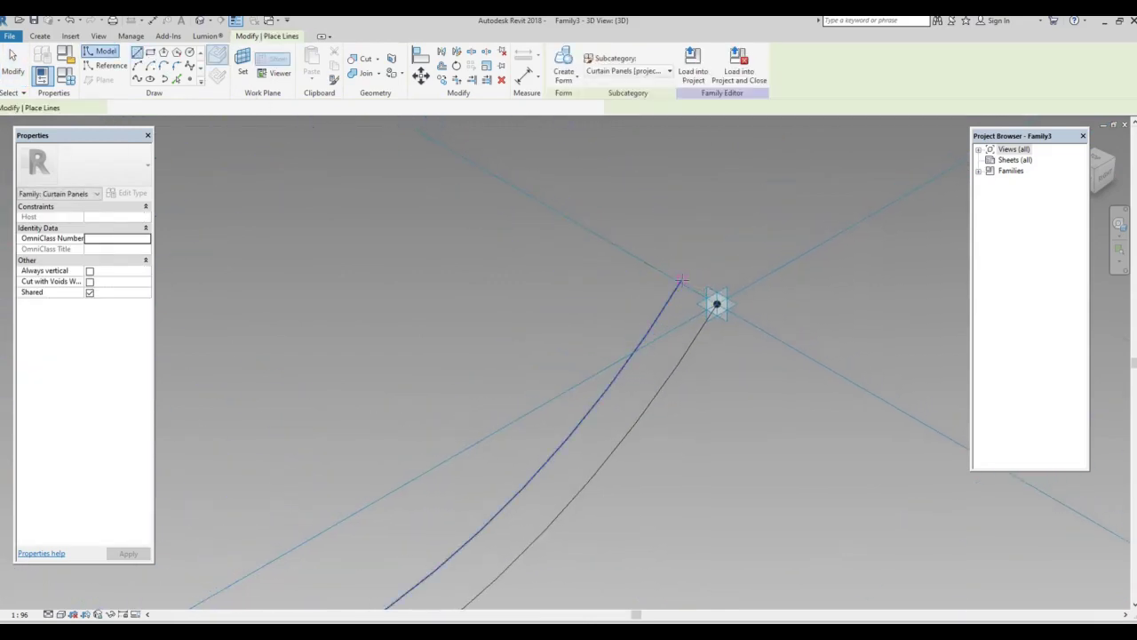
left_click(717, 304)
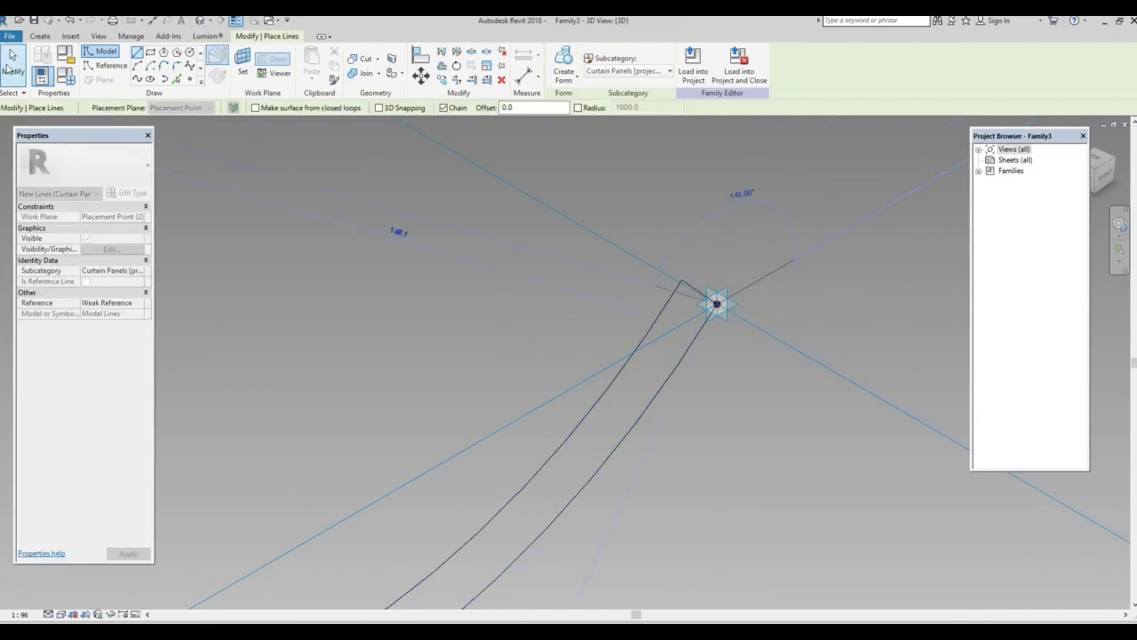
left_click(11, 56)
scroll(820, 356, "down", 5)
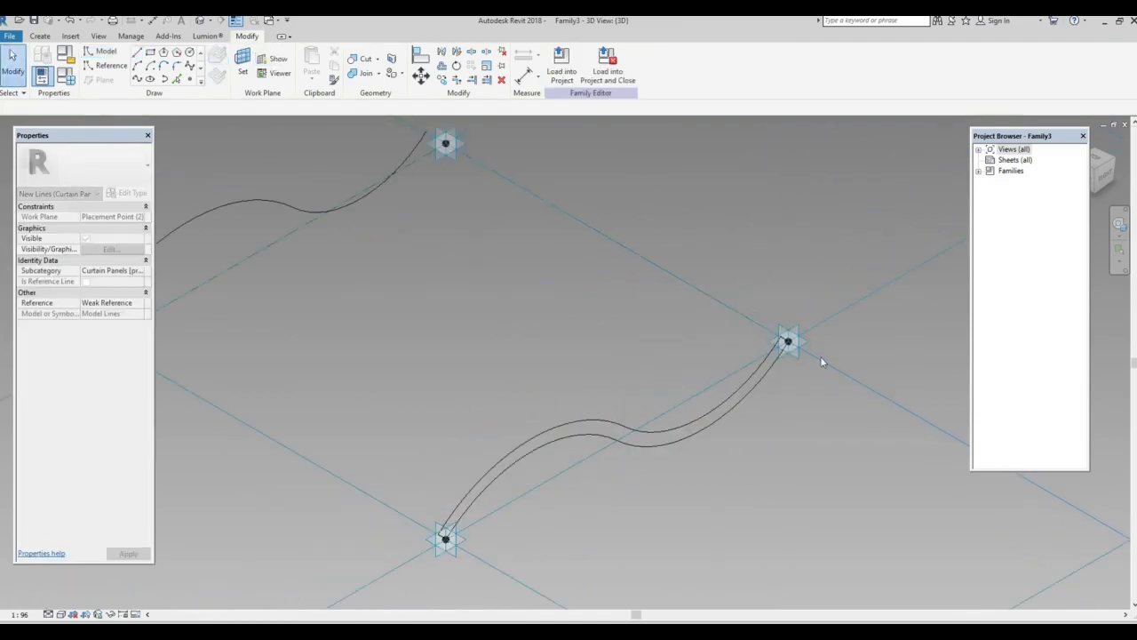
scroll(400, 283, "up", 2)
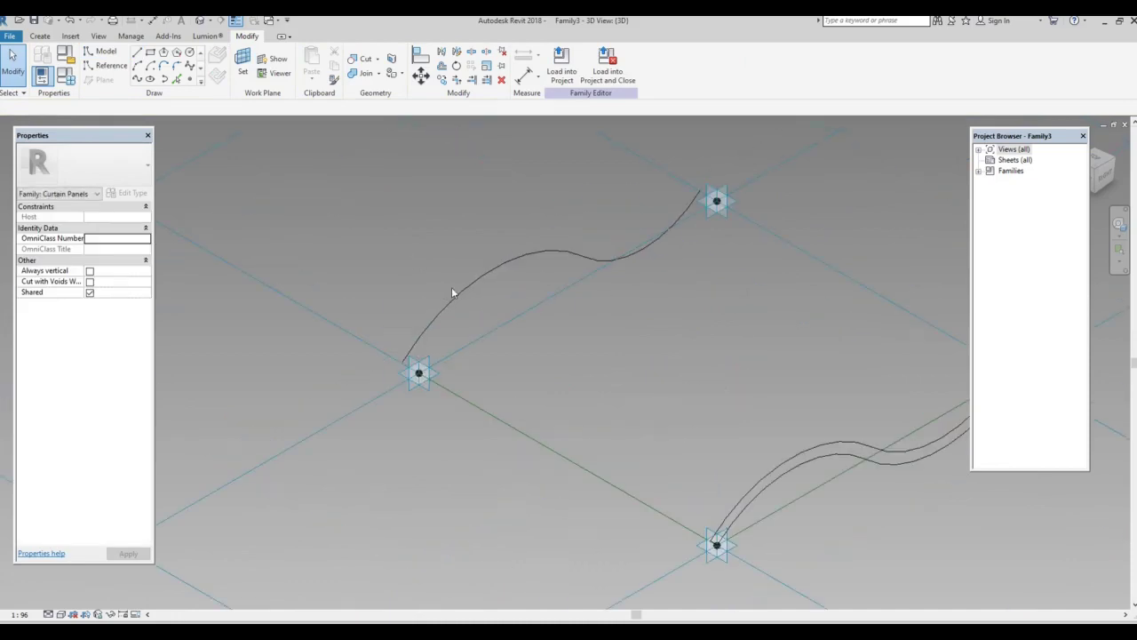
Make the upper S-curve's left reference point the active work plane.
left_click(519, 257)
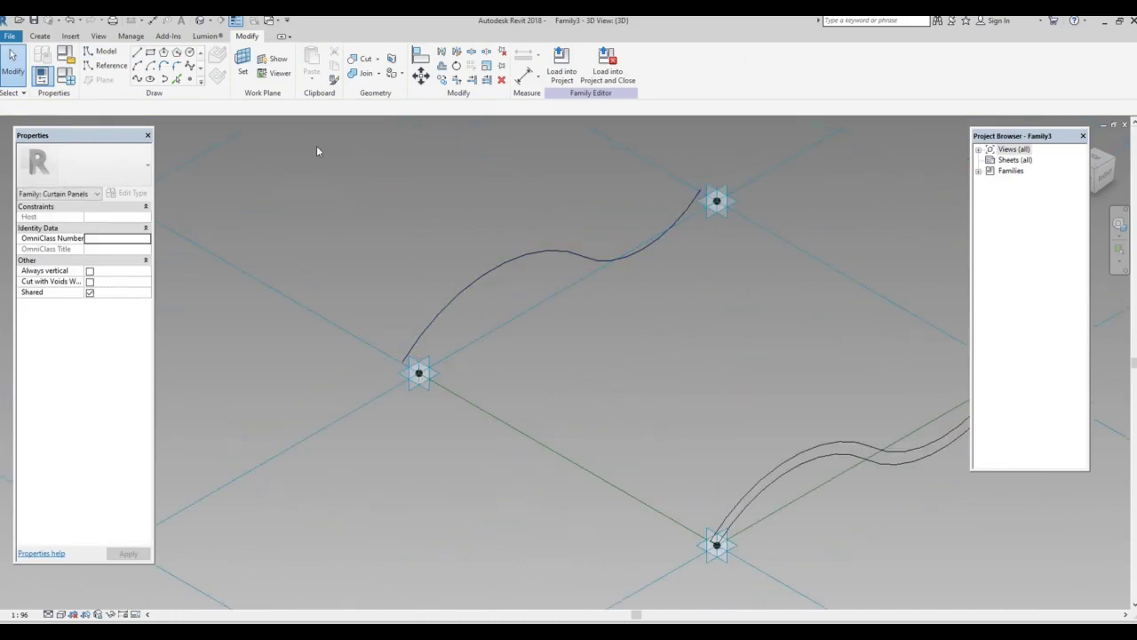
left_click(241, 71)
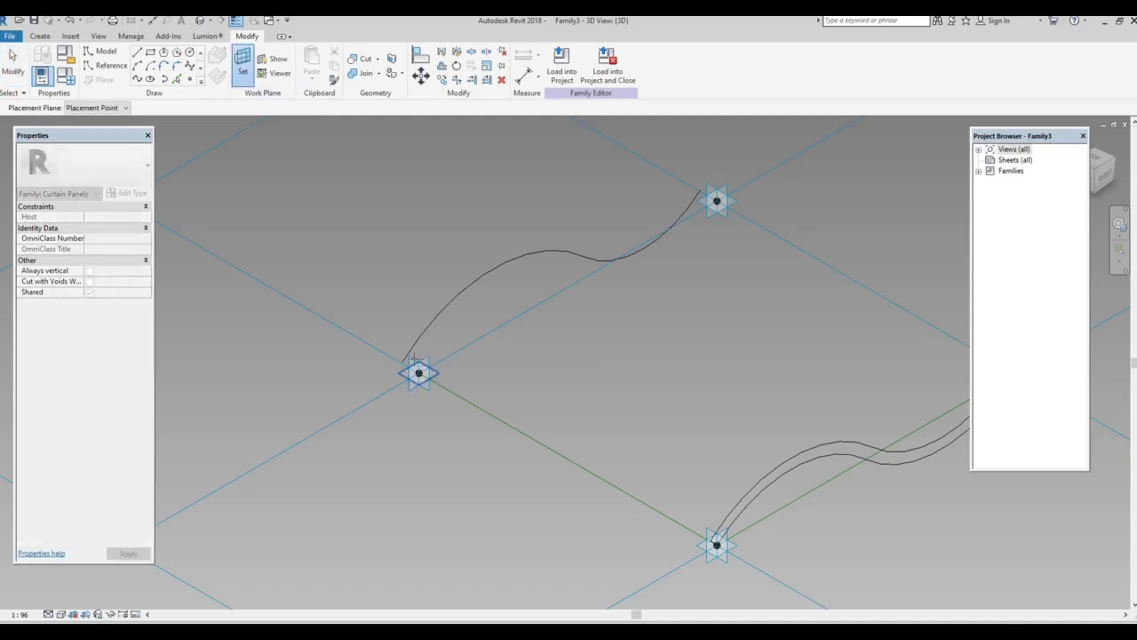
left_click(411, 361)
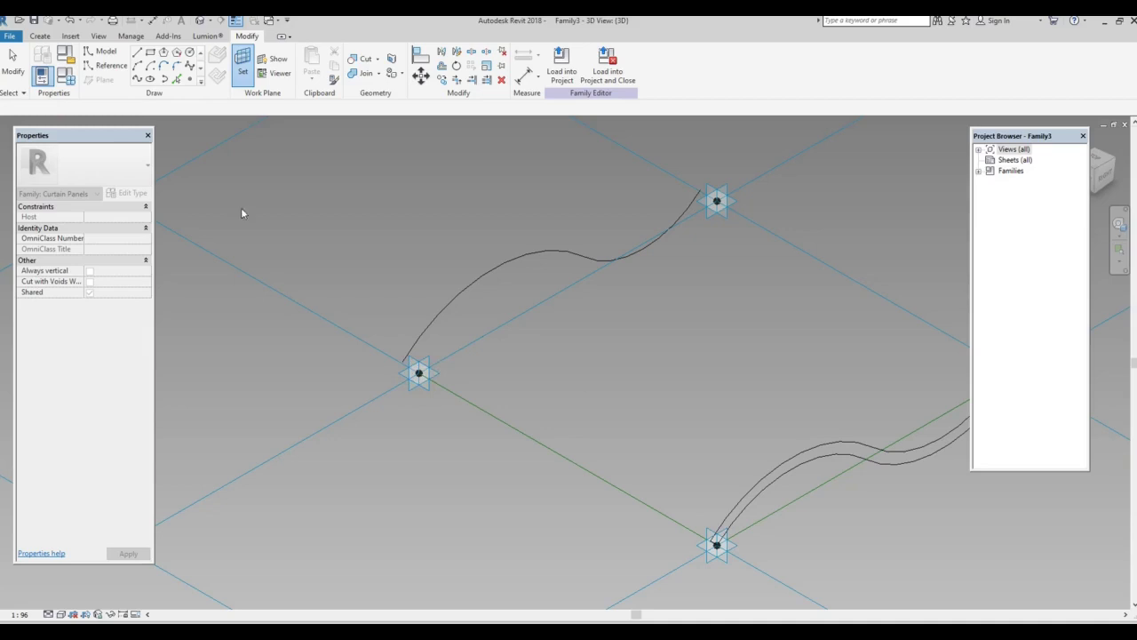
Orbit the model to inspect the curves from another angle and return near the original view.
left_click(177, 79)
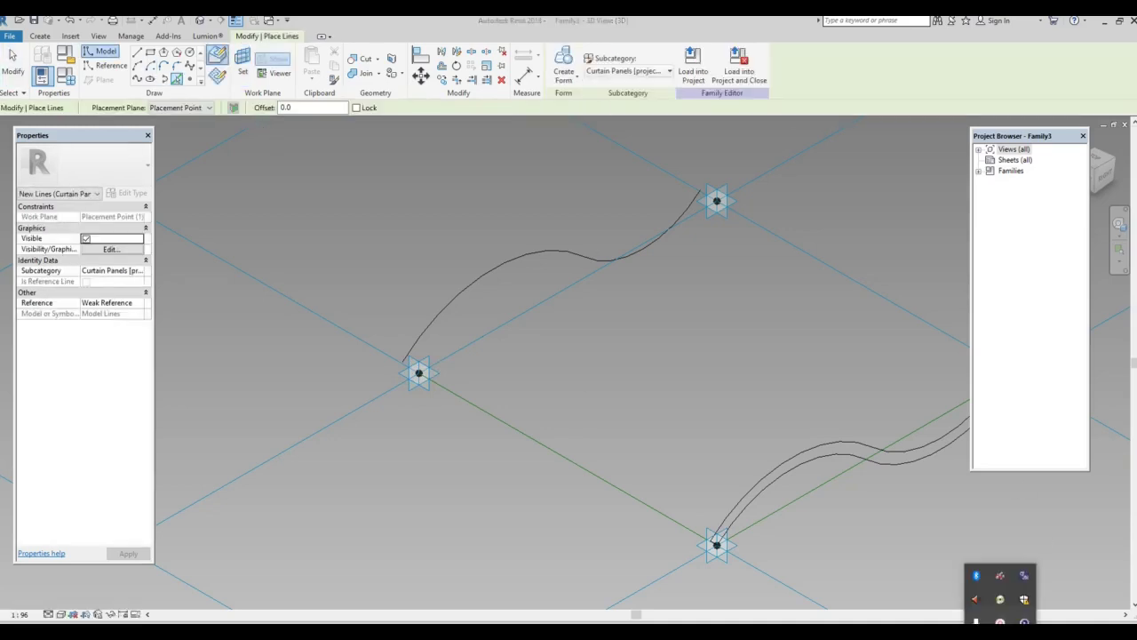
left_click(975, 599)
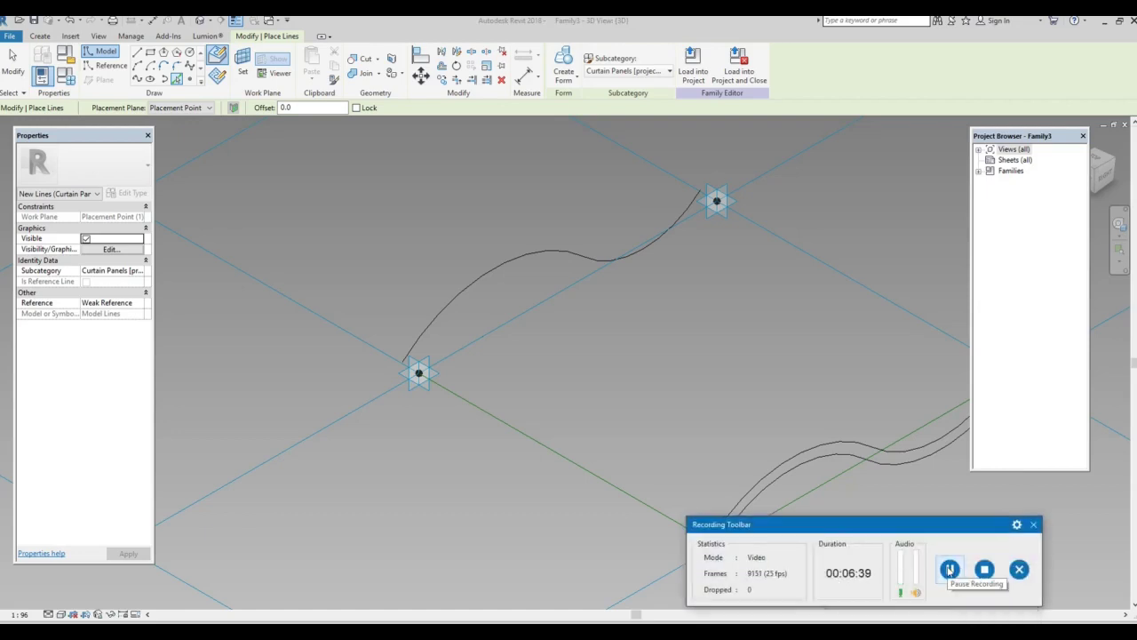
mouse_move(668, 338)
middle_mouse_down("shift")
mouse_move(619, 257)
mouse_move(836, 465)
middle_mouse_up("shift")
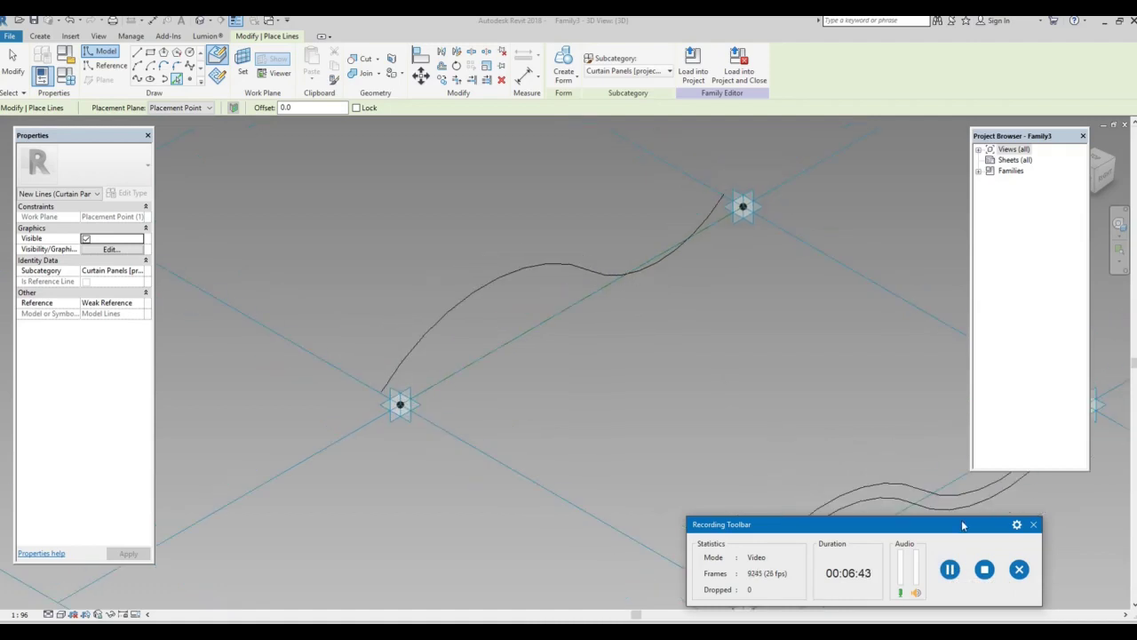
left_click_drag(962, 524, 962, 633)
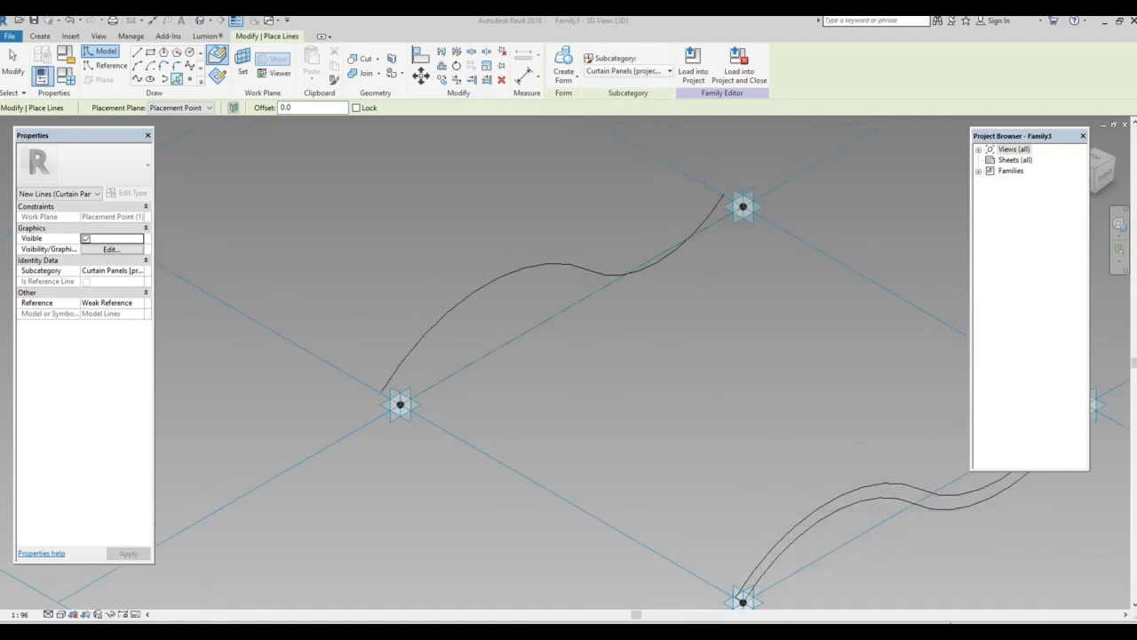
mouse_move(560, 255)
middle_mouse_down("shift")
mouse_move(604, 290)
mouse_move(432, 277)
middle_mouse_up("shift")
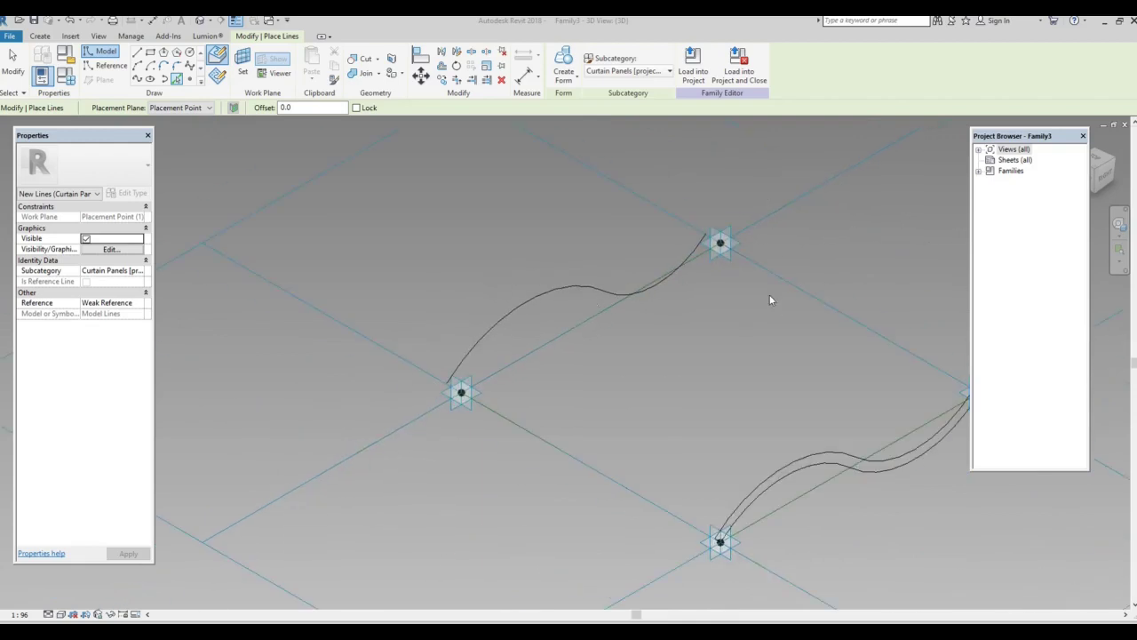
mouse_move(769, 295)
middle_mouse_down("shift")
mouse_move(619, 258)
mouse_move(486, 248)
middle_mouse_up("shift")
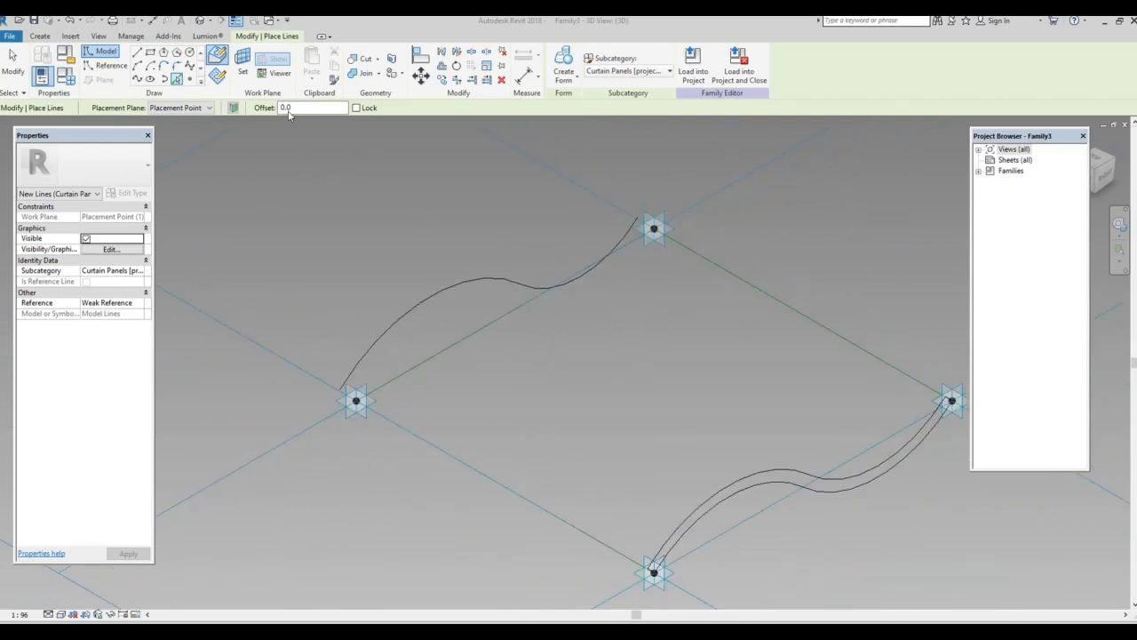
Try Pick Lines with a 10 offset, then cancel the tool.
left_click(190, 79)
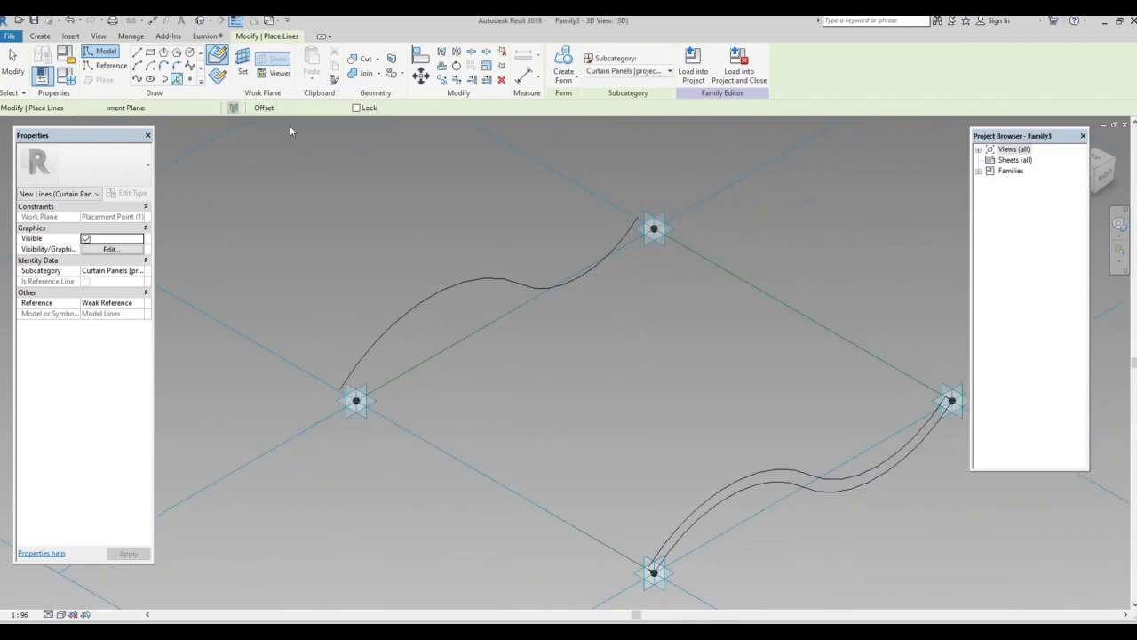
left_click(177, 79)
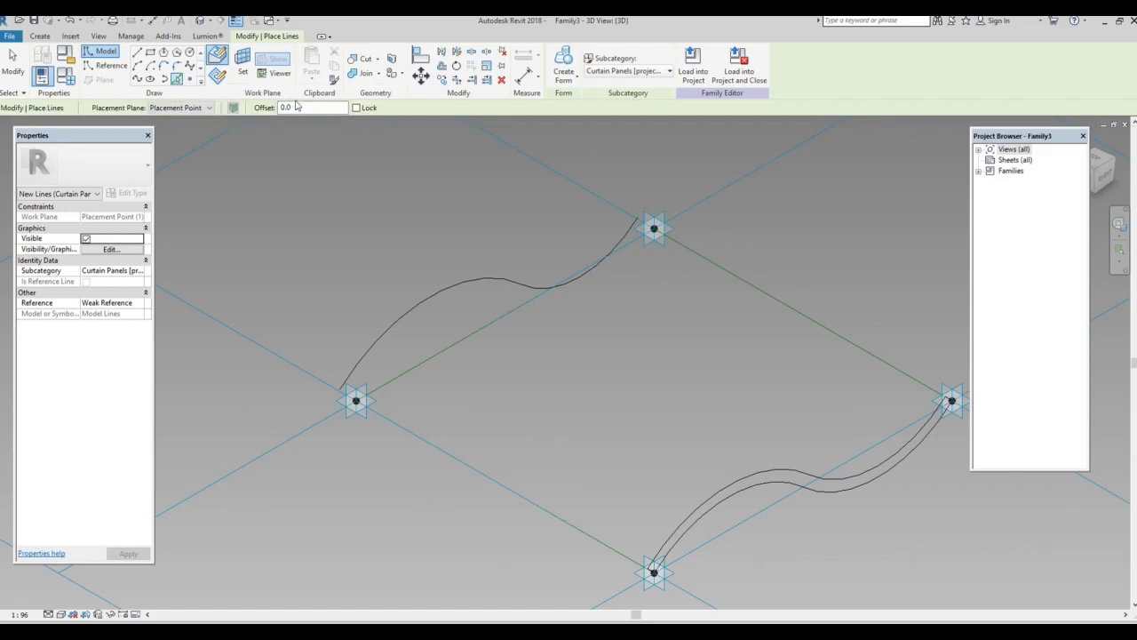
double_click(277, 108)
type("10")
scroll(423, 320, "down", 2)
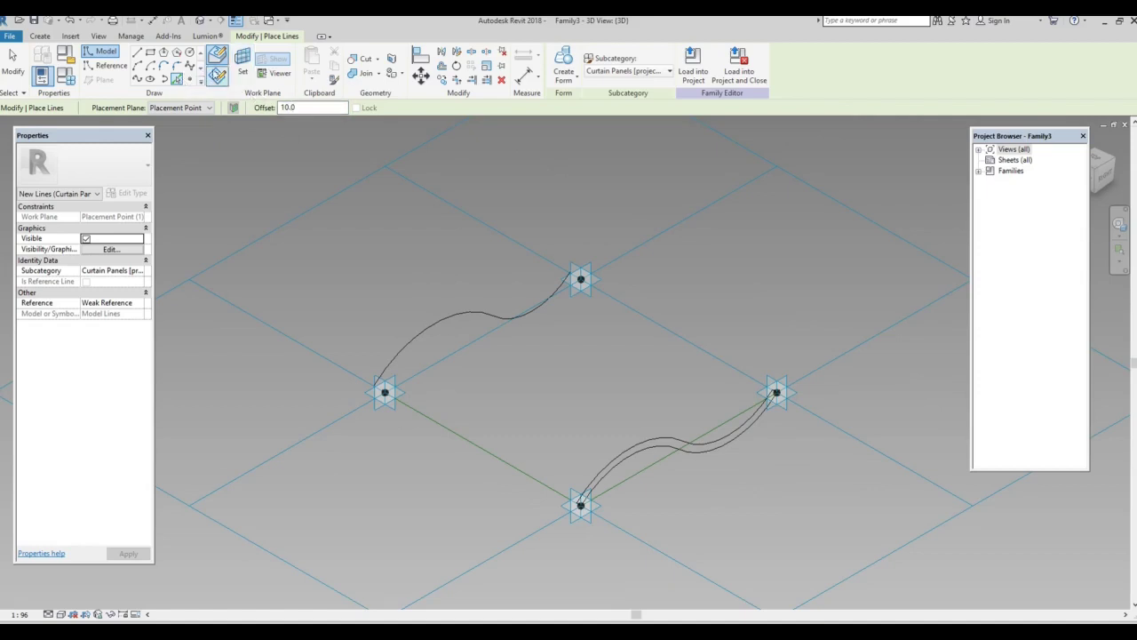
scroll(405, 382, "up", 2)
key("Escape")
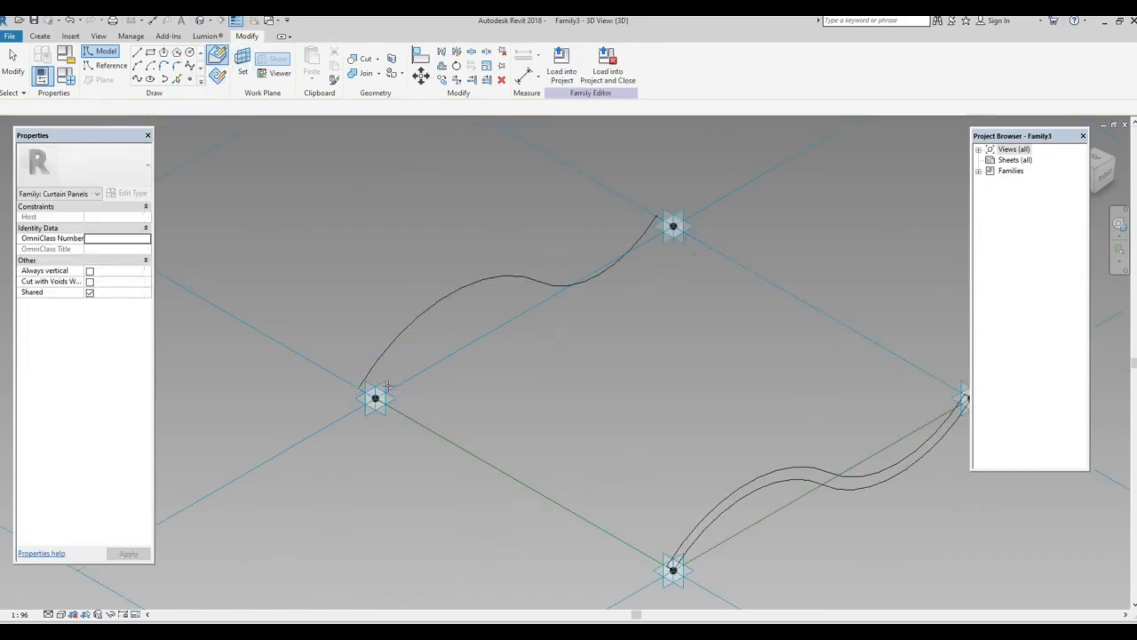
Pick the upper S-curve with a 10 offset to create its parallel copy.
left_click(190, 80)
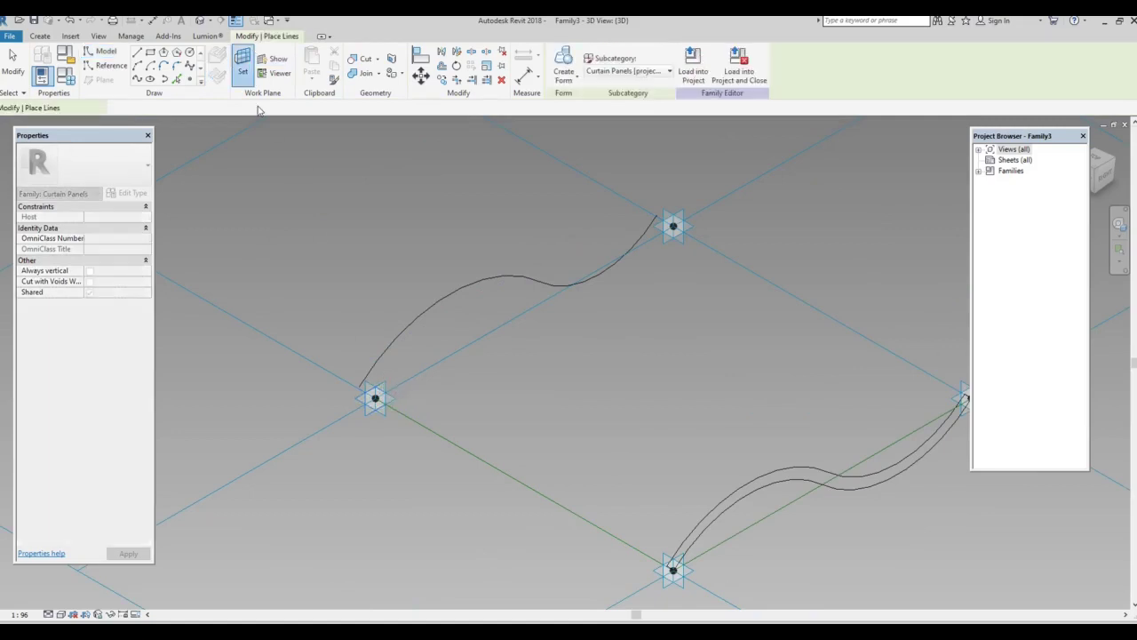
double_click(286, 107)
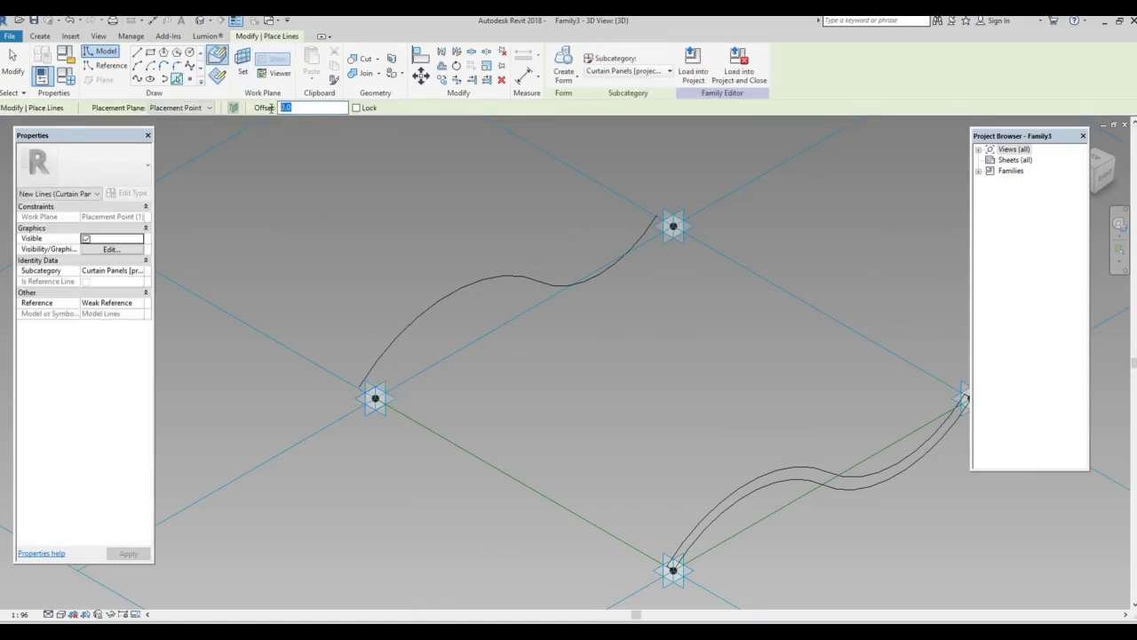
type("10")
left_click(431, 304)
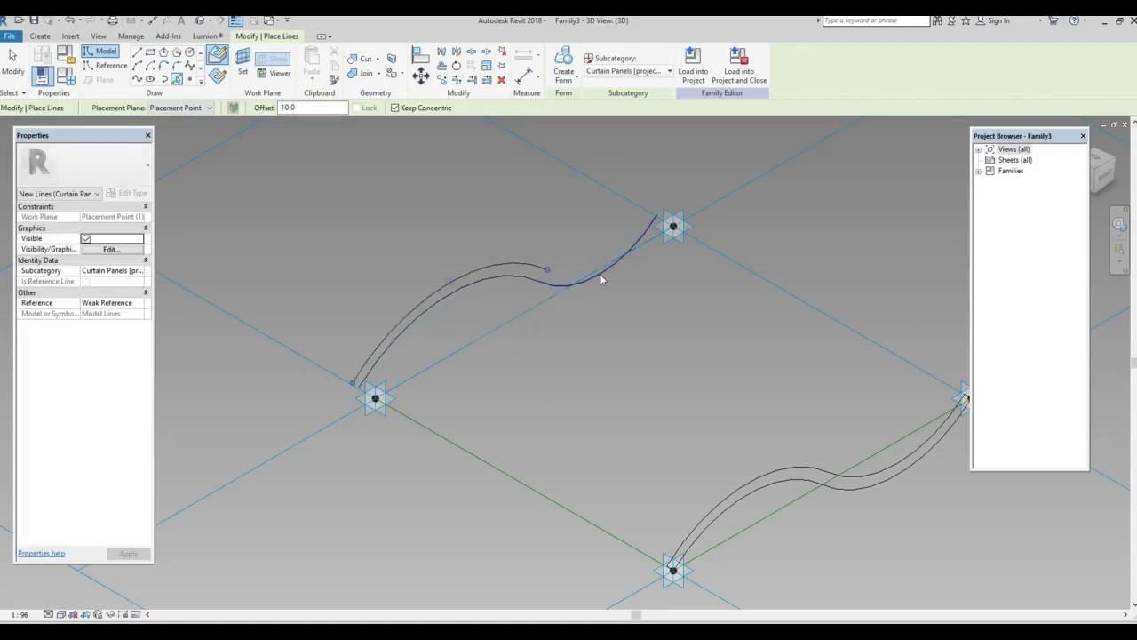
scroll(410, 348, "down", 1)
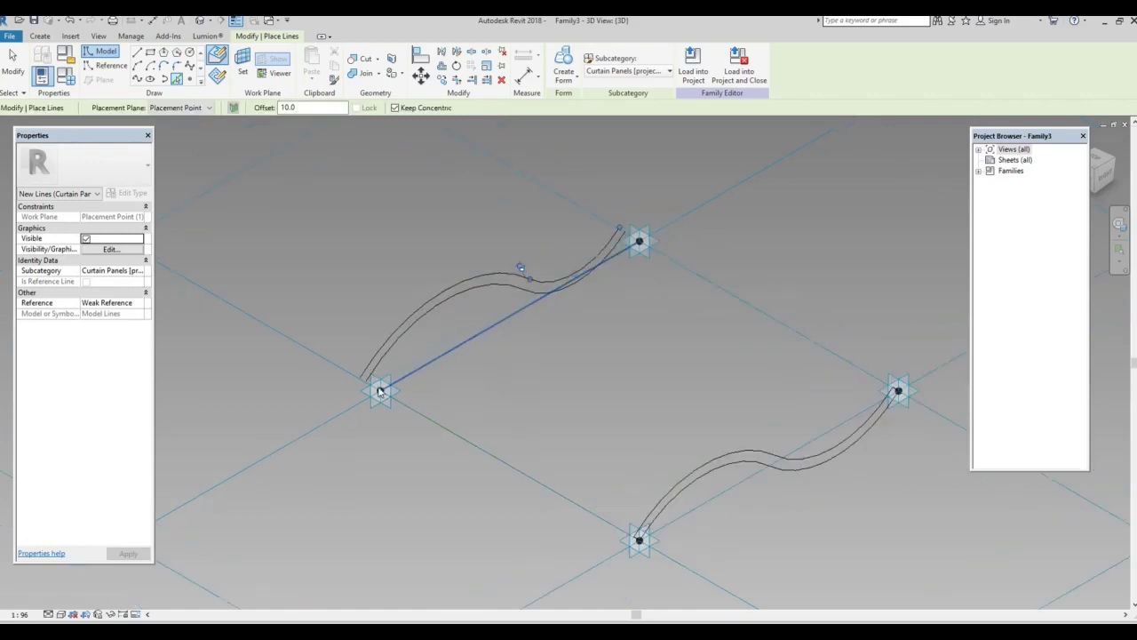
scroll(380, 391, "up", 1)
scroll(388, 385, "up", 2)
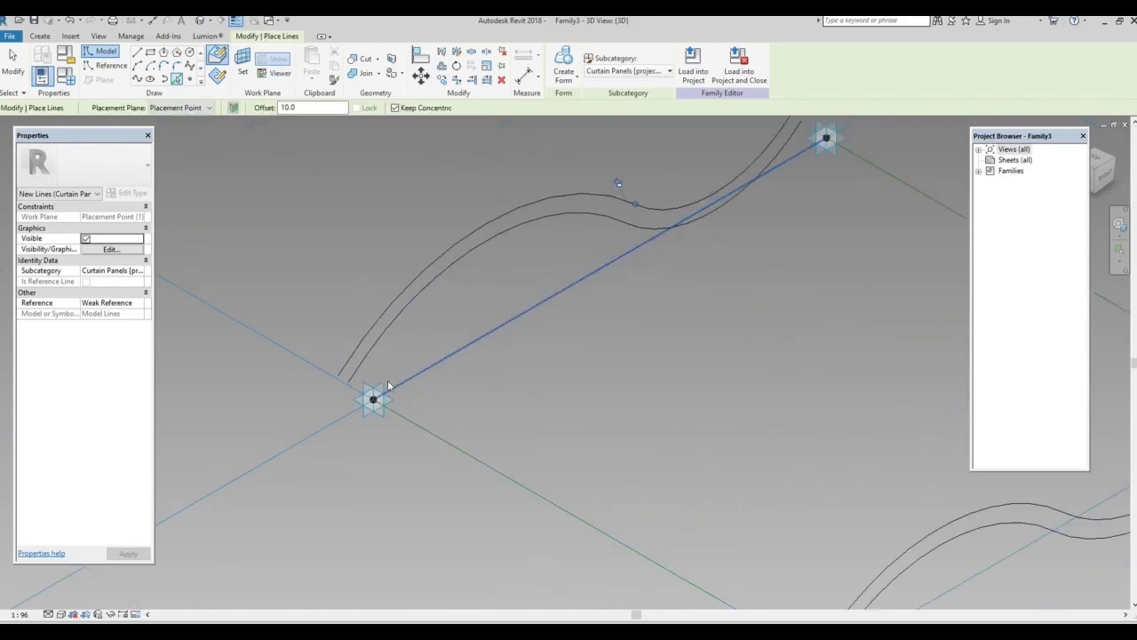
scroll(339, 397, "down", 2)
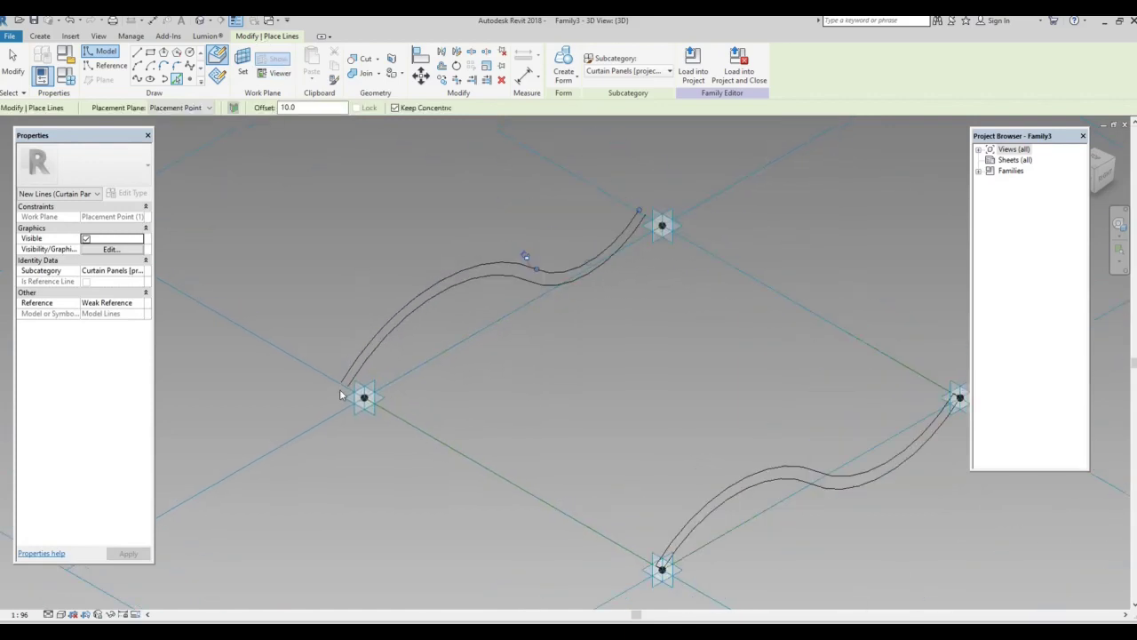
scroll(340, 397, "down", 1)
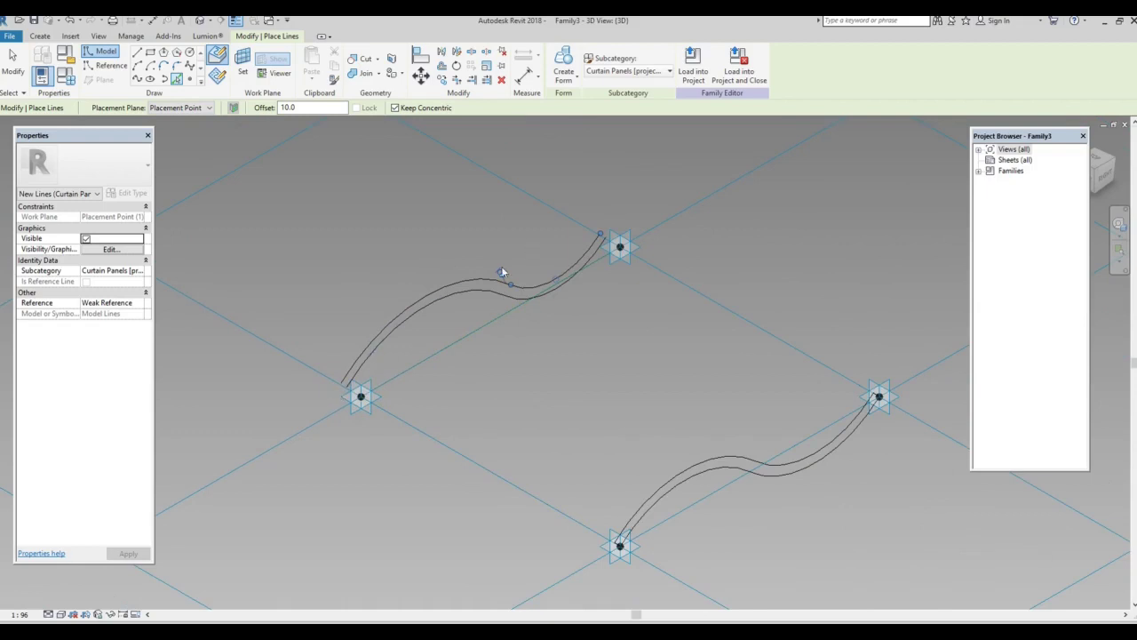
scroll(502, 271, "up", 1)
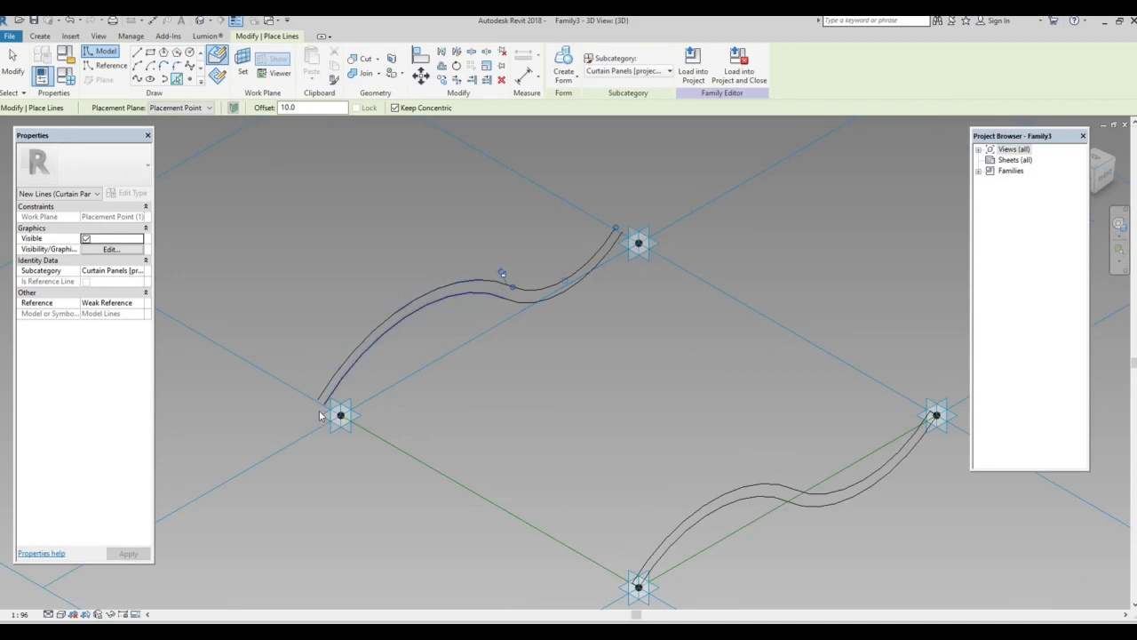
scroll(338, 402, "up", 1)
scroll(337, 402, "up", 1)
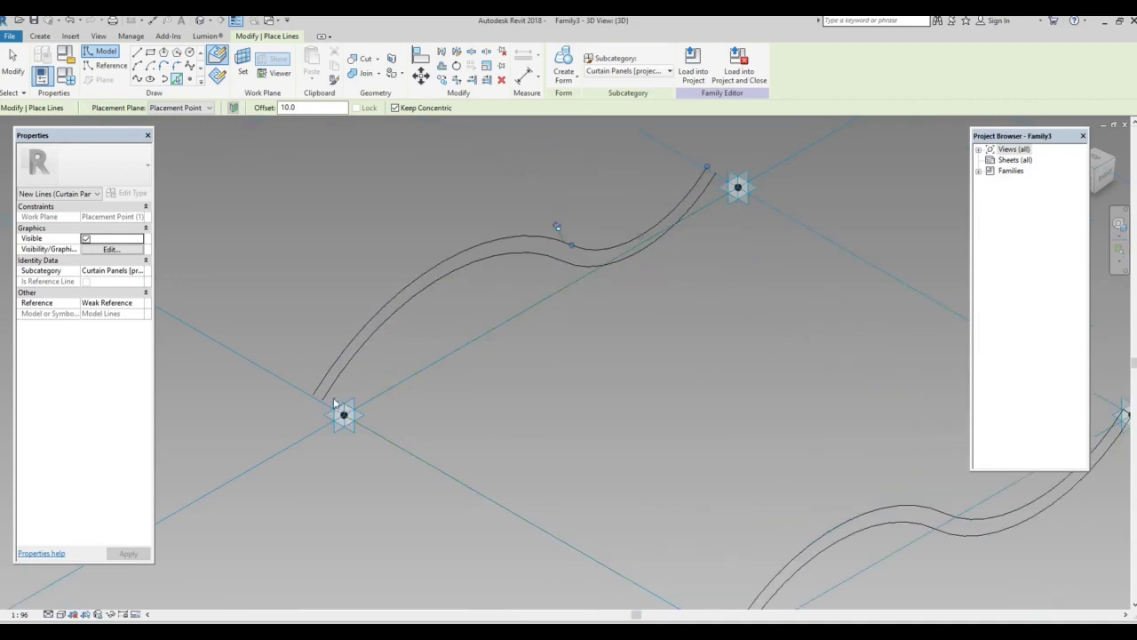
scroll(351, 402, "down", 1)
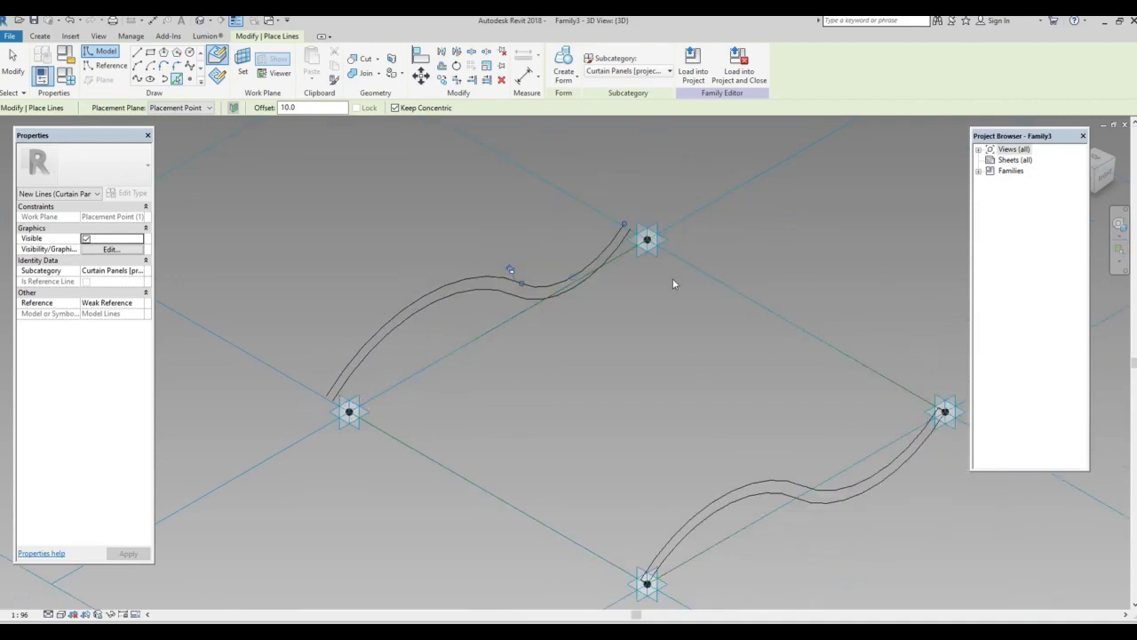
scroll(298, 328, "down", 1)
scroll(304, 292, "down", 1)
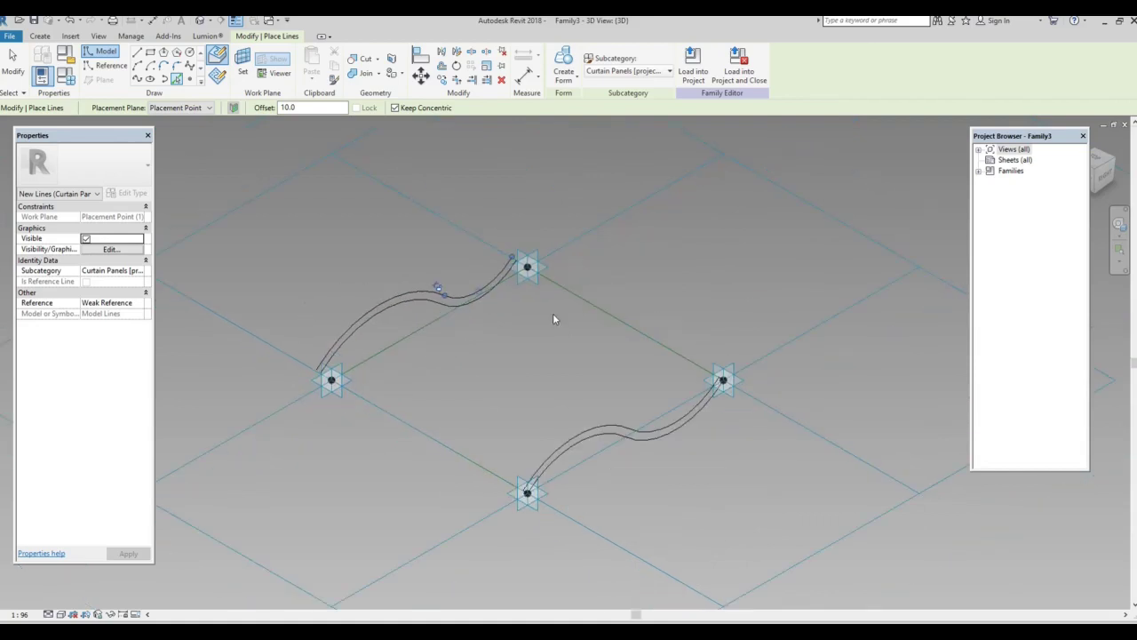
scroll(566, 303, "up", 1)
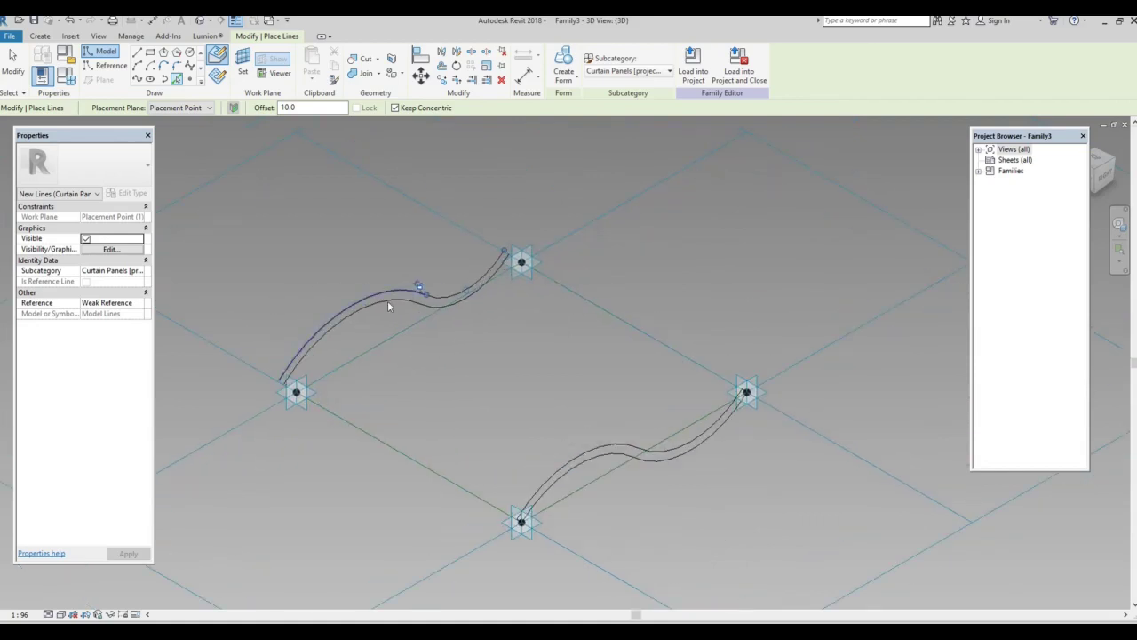
scroll(272, 391, "up", 1)
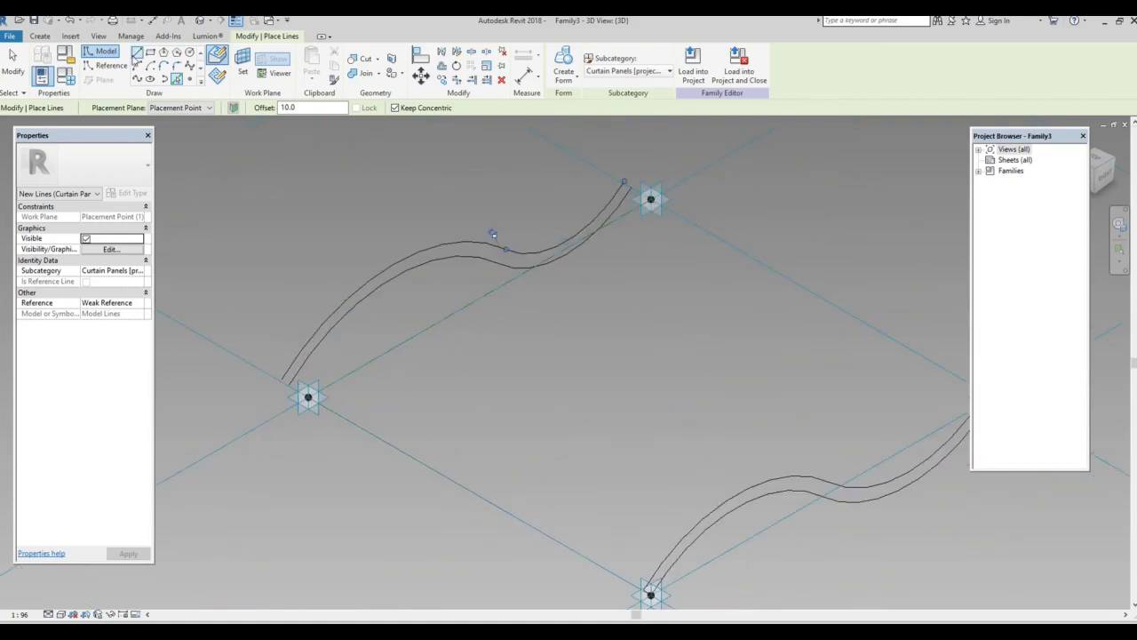
key("Escape")
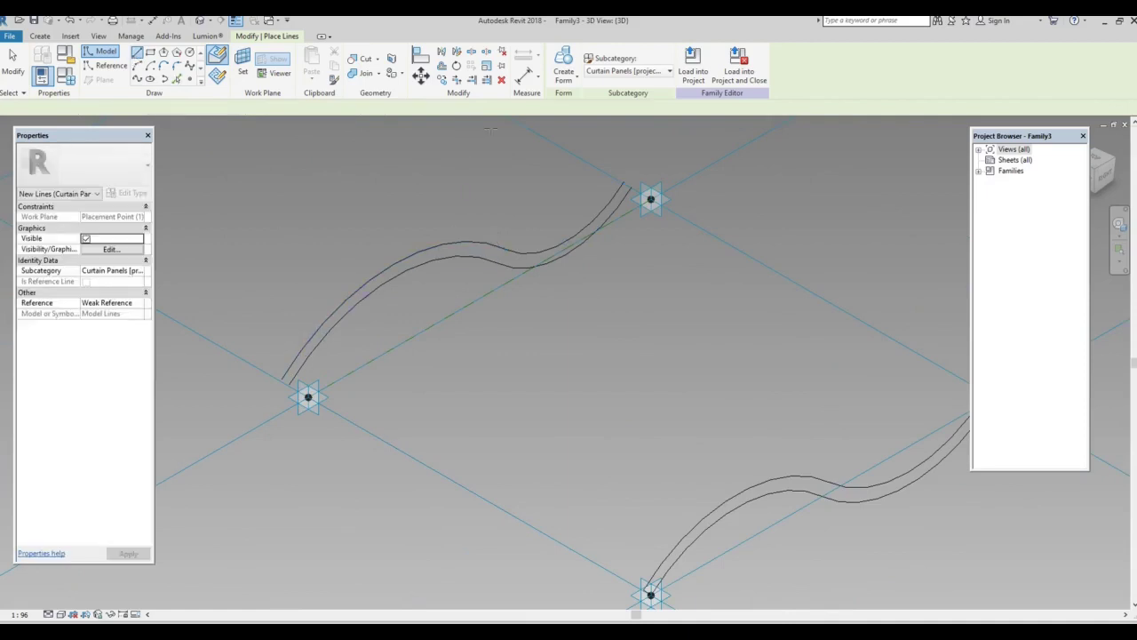
Reset the pick offset to 0 and trace along the S-curve once more.
double_click(522, 107)
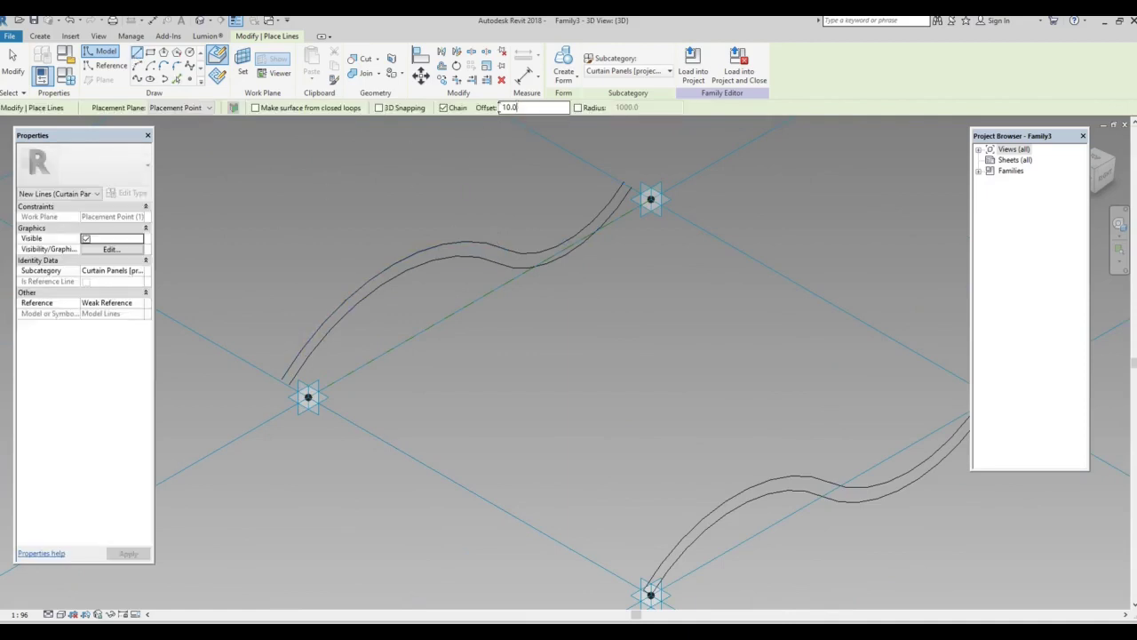
type("0")
scroll(283, 405, "up", 3)
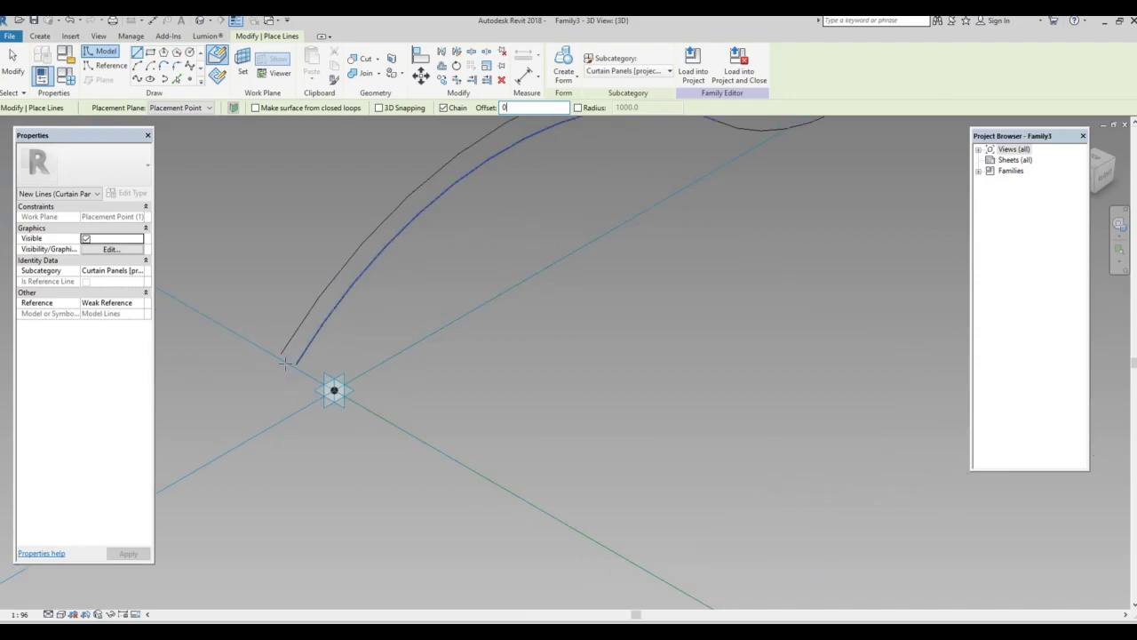
left_click(298, 362)
key("Escape")
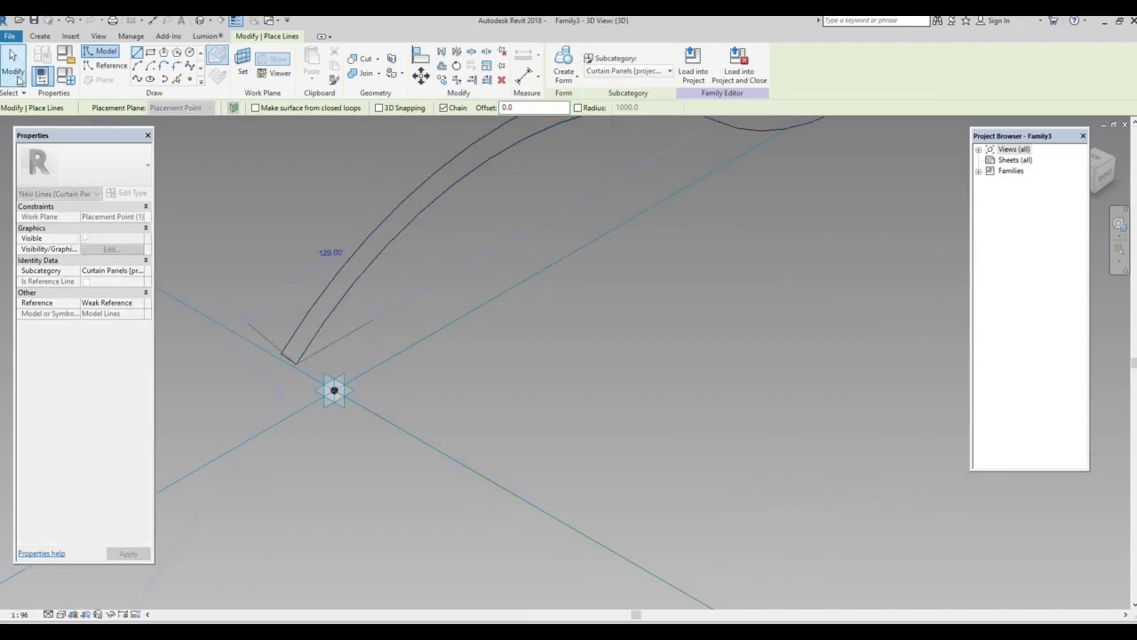
key("Escape")
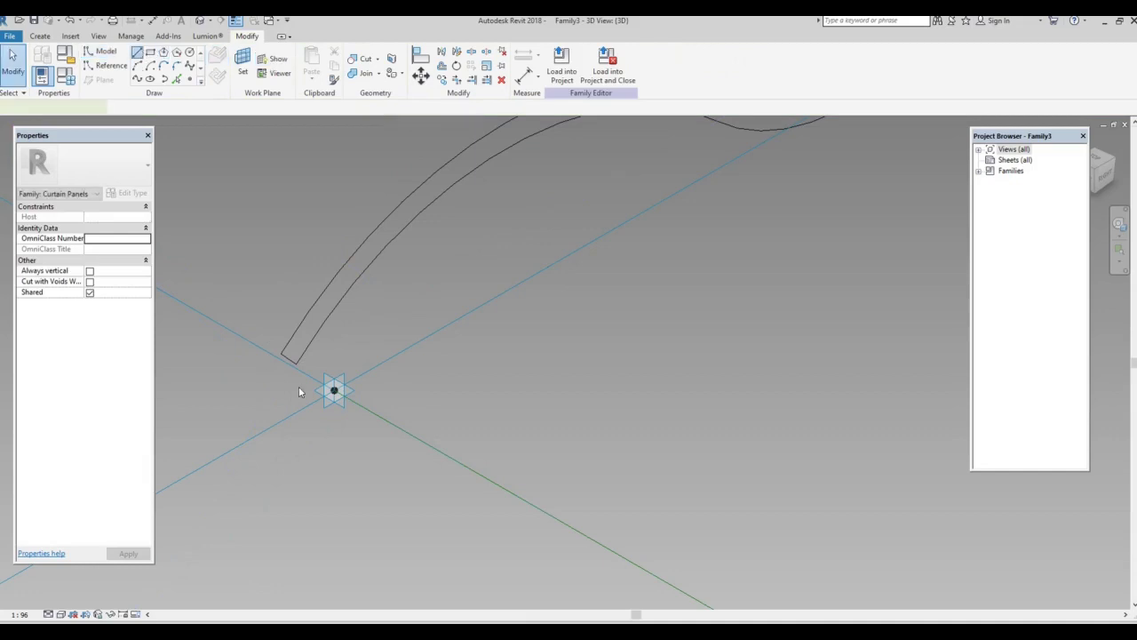
Draw a short model line (LI) from the upper curve's end to the lower curve.
key("l")
key("i")
scroll(300, 389, "down", 4)
scroll(307, 388, "down", 2)
scroll(524, 258, "up", 1)
scroll(518, 257, "up", 2)
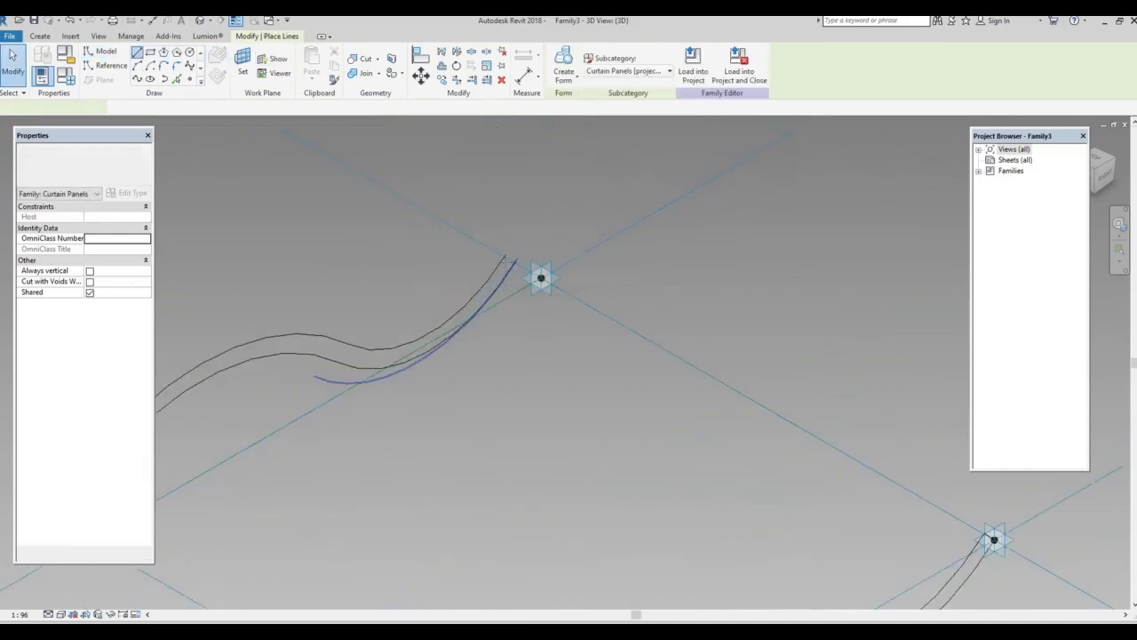
scroll(516, 255, "up", 2)
scroll(511, 249, "up", 1)
left_click(504, 241)
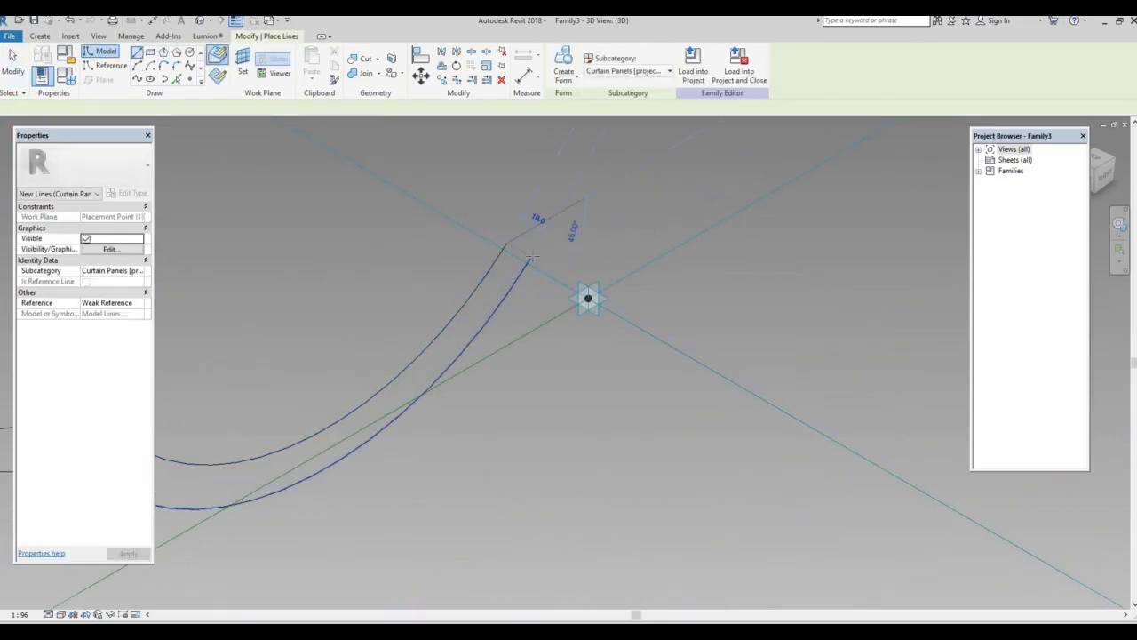
left_click(527, 260)
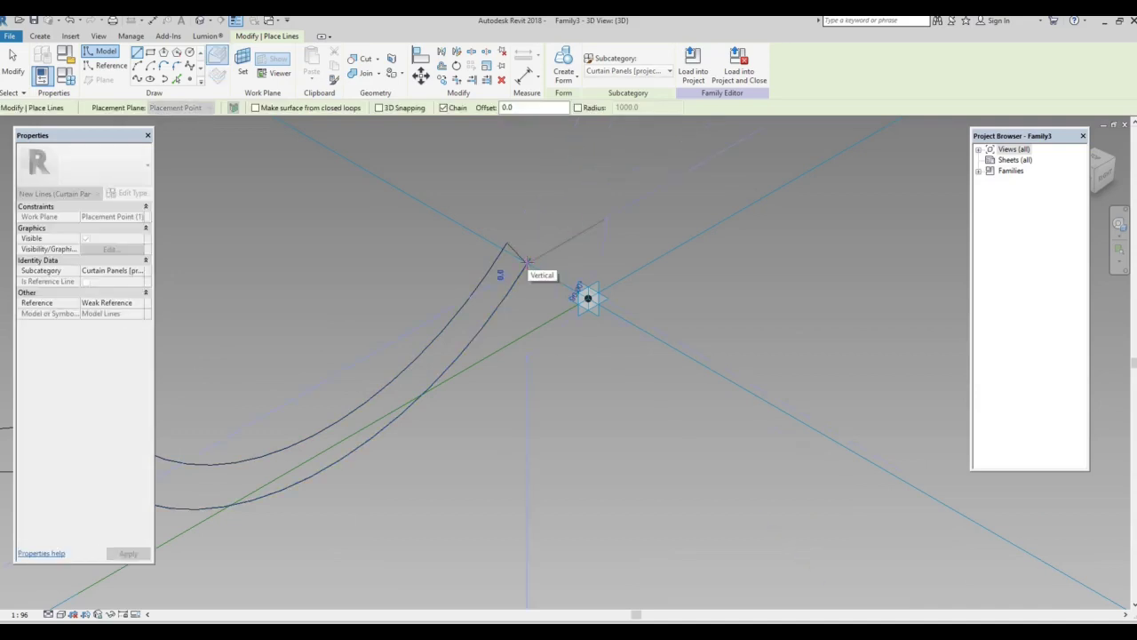
key("Escape")
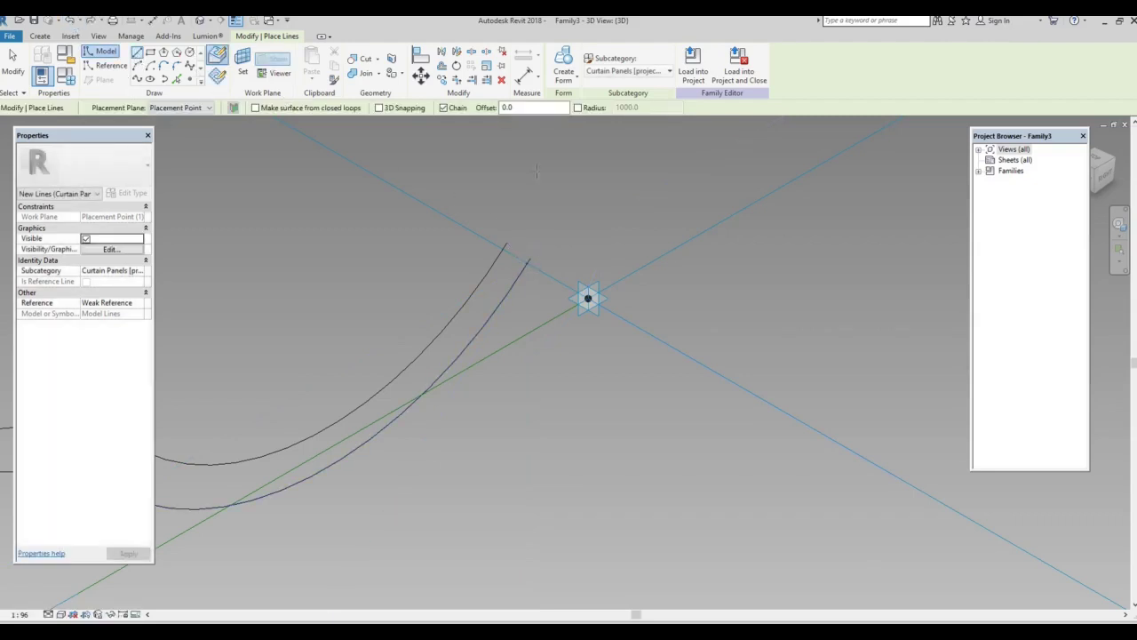
Redraw the short closing segment between the curves' top endpoints and finish.
left_click(504, 244)
left_click(529, 259)
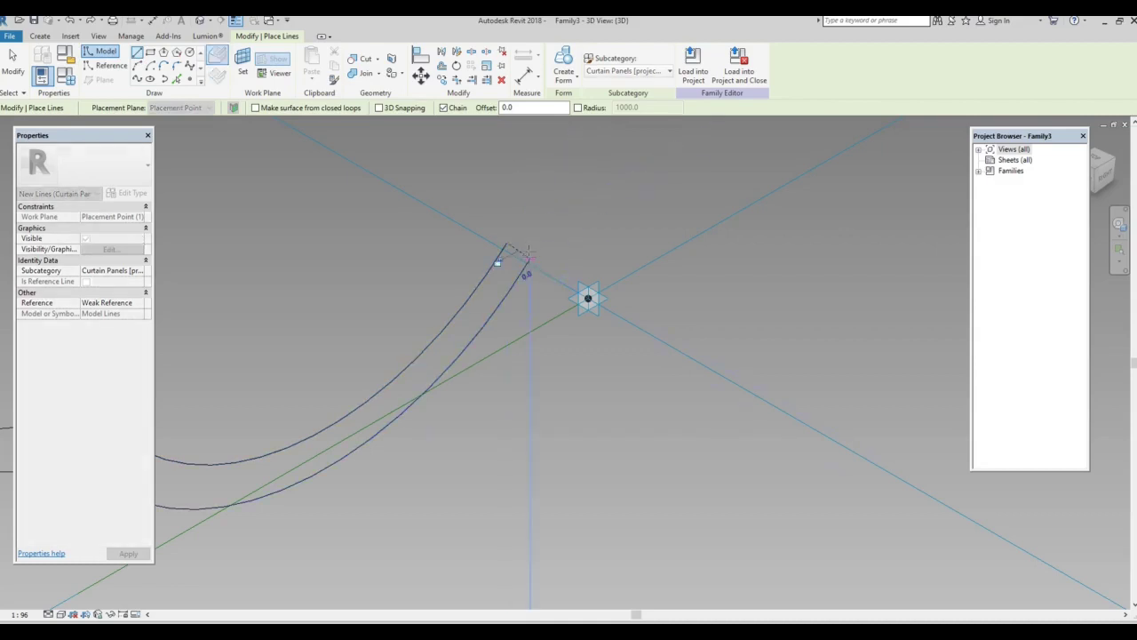
left_click(12, 60)
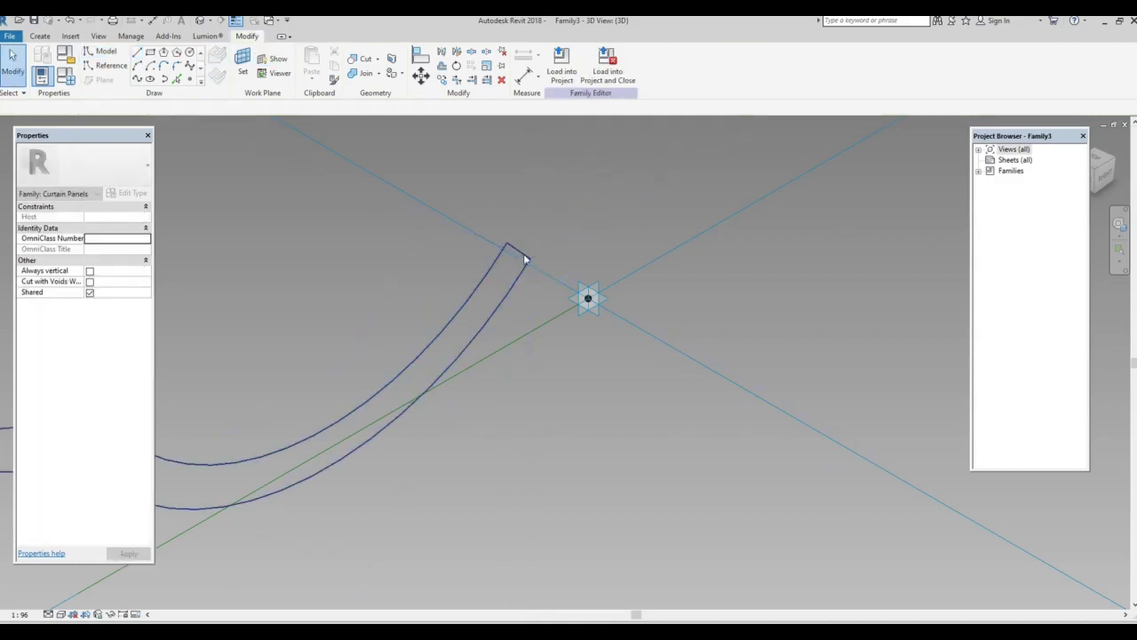
middle_click_drag(523, 254, 559, 254, "shift")
scroll(559, 254, "down", 4)
scroll(465, 243, "down", 2)
scroll(353, 208, "down", 2)
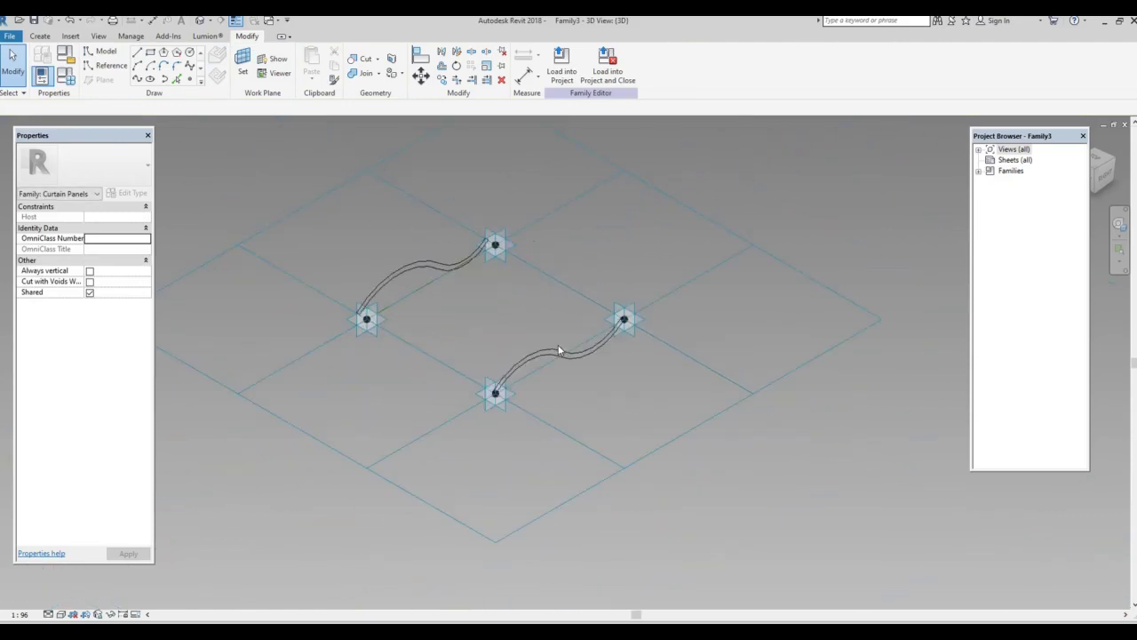
scroll(524, 370, "up", 2)
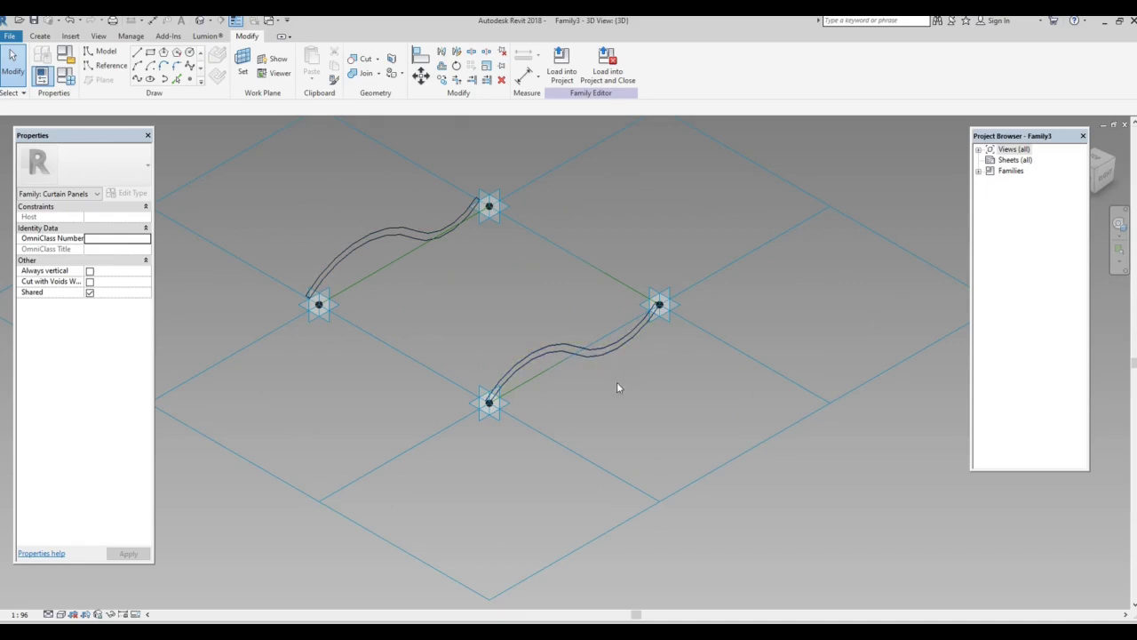
scroll(619, 387, "down", 2)
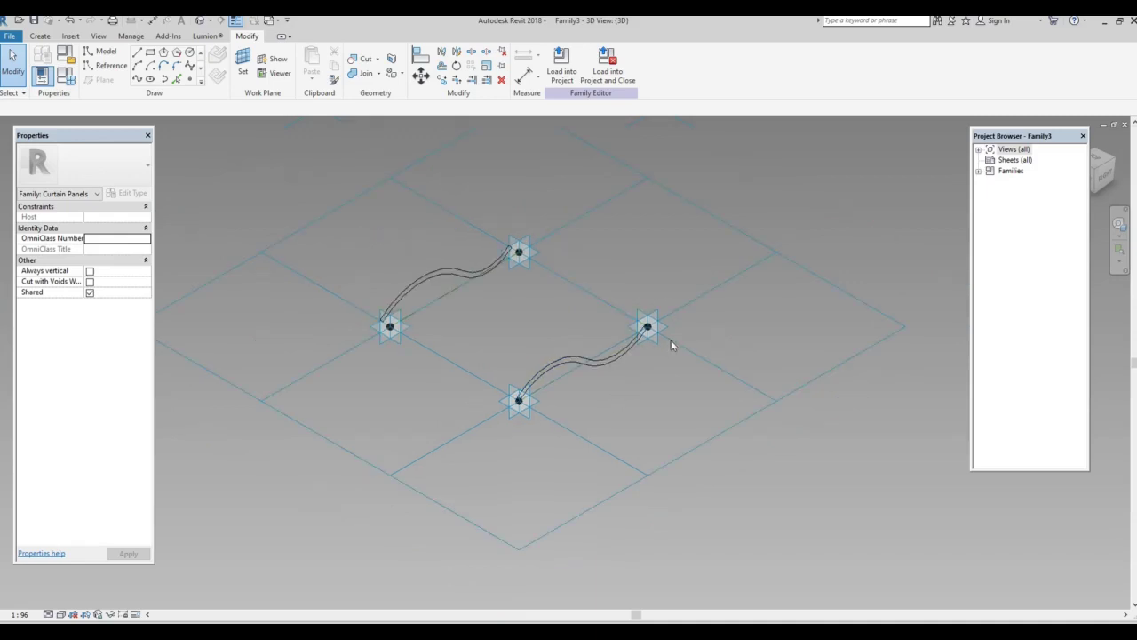
middle_click_drag(522, 271, 595, 417, "shift")
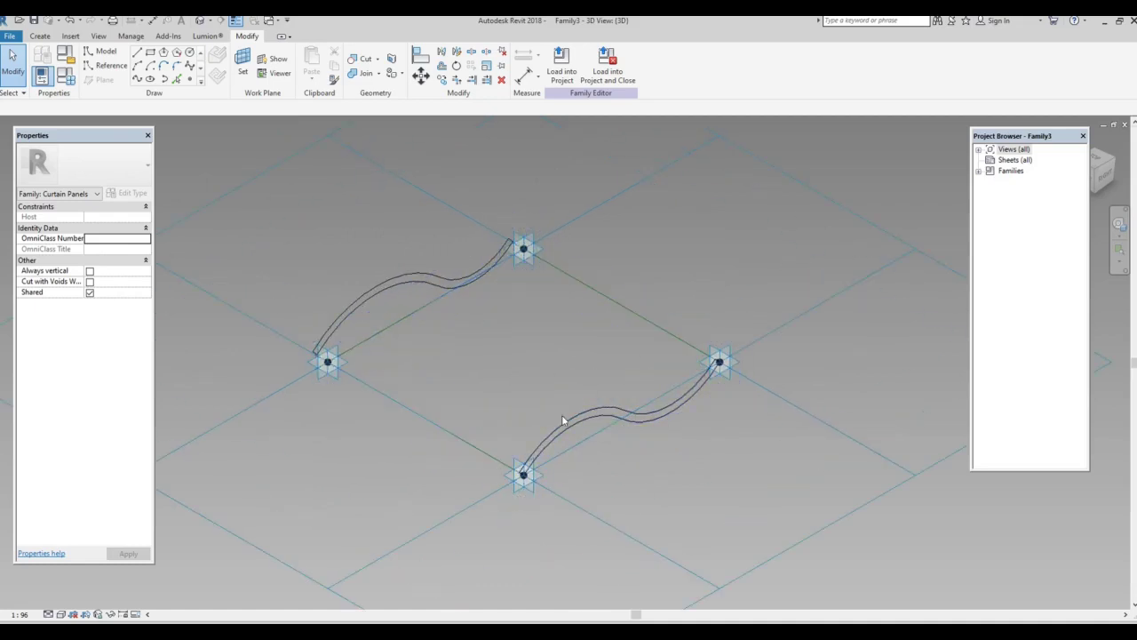
Create a solid form from the bottom and top closed S-profiles.
left_click(562, 425)
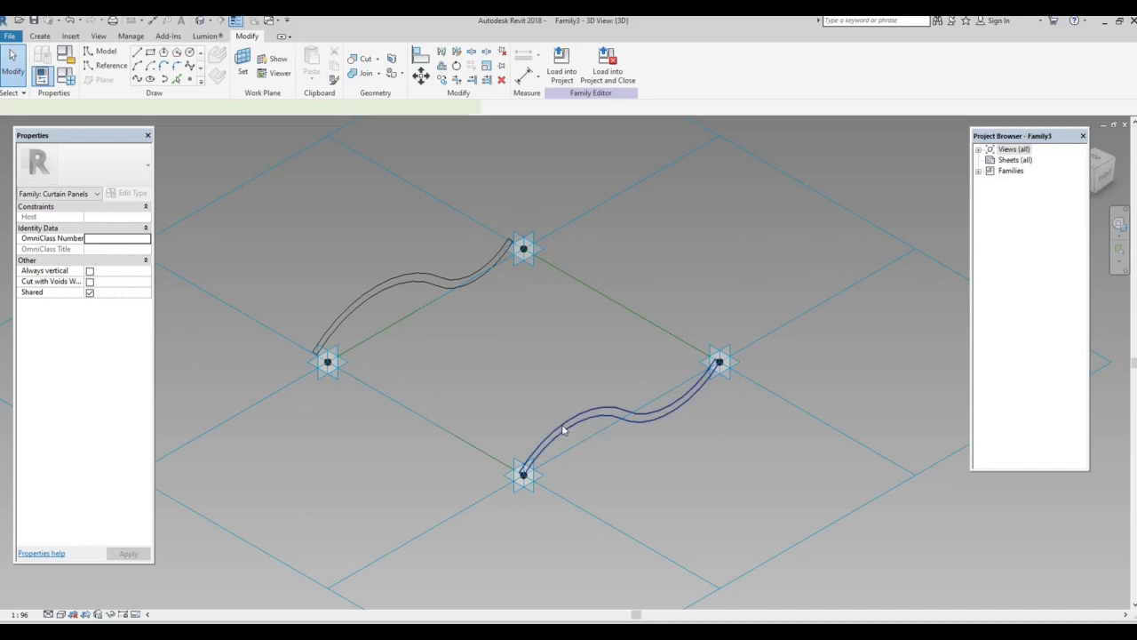
left_click(439, 276, "ctrl")
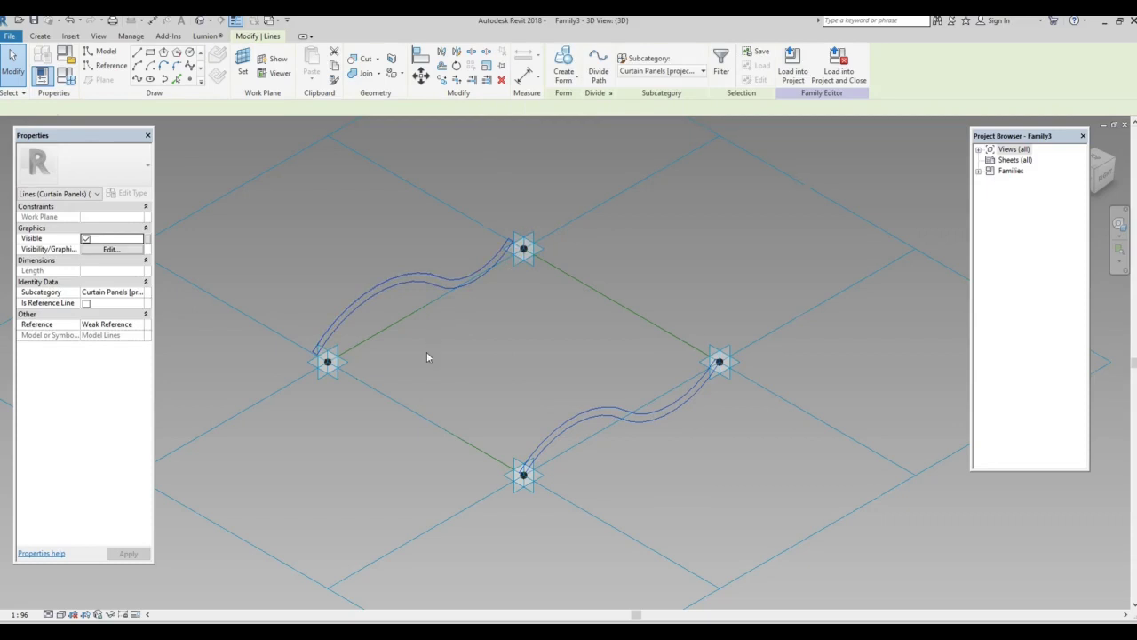
scroll(427, 351, "down", 2)
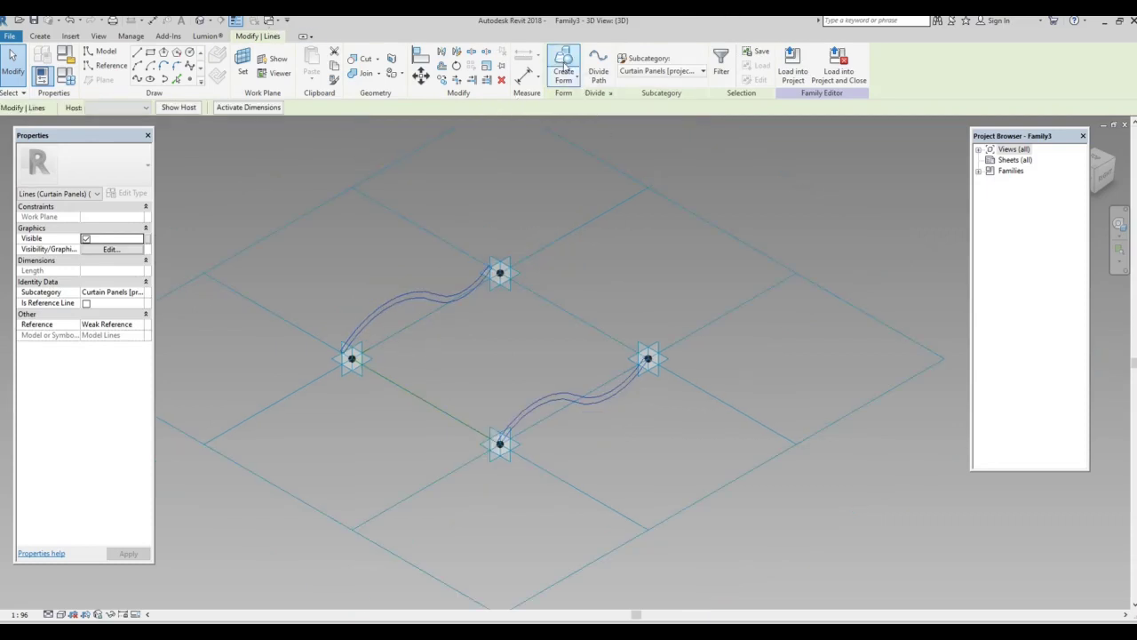
left_click(576, 78)
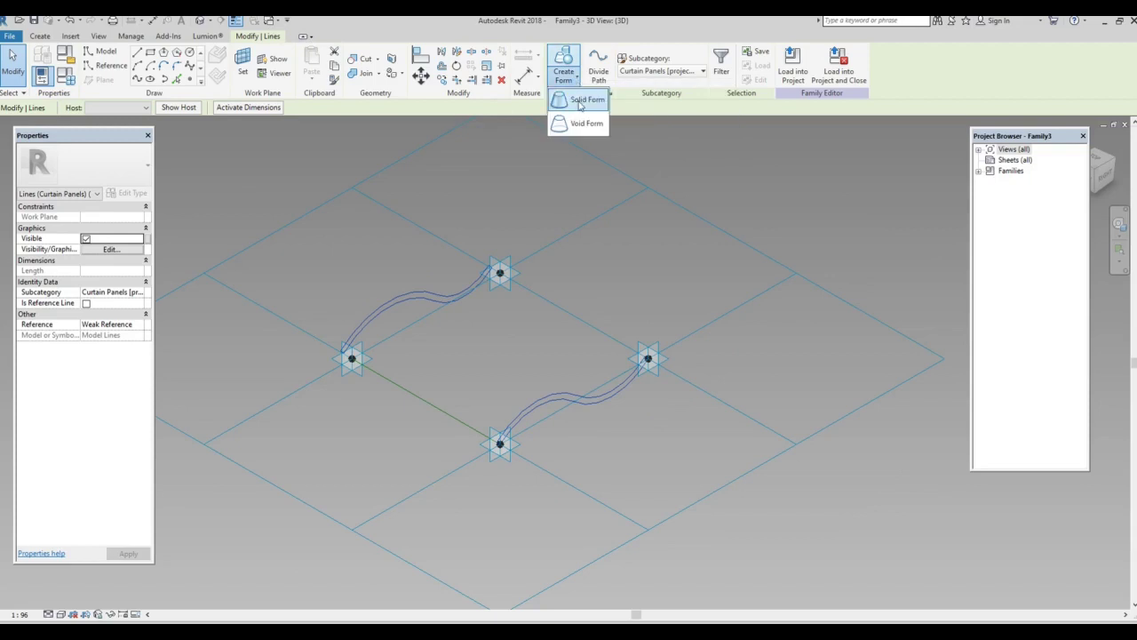
left_click(578, 103)
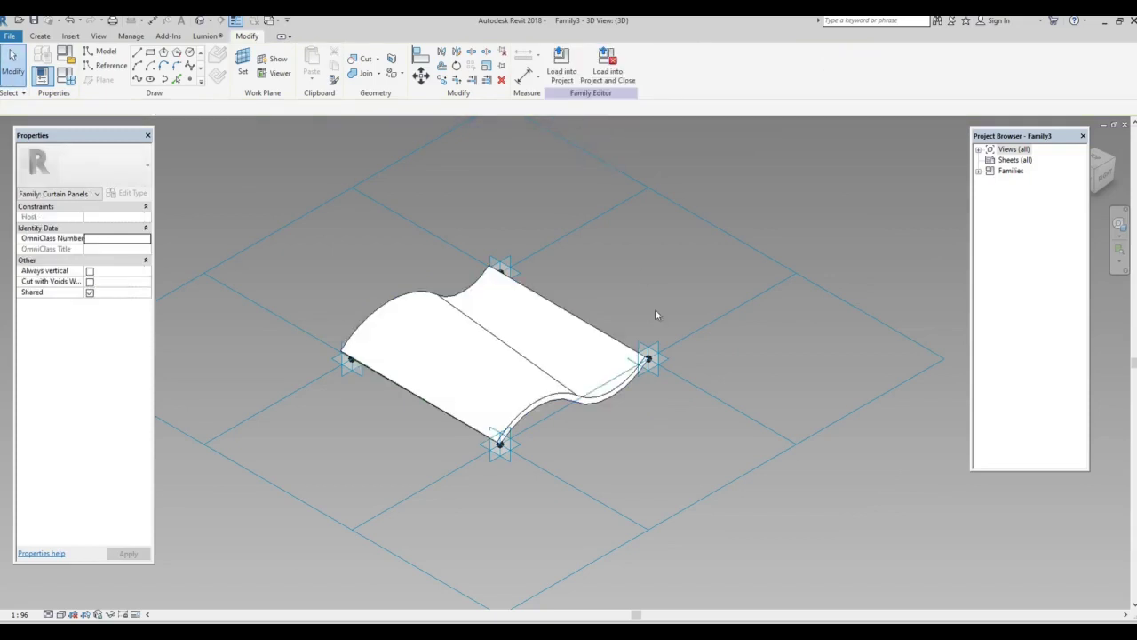
scroll(464, 392, "up", 3)
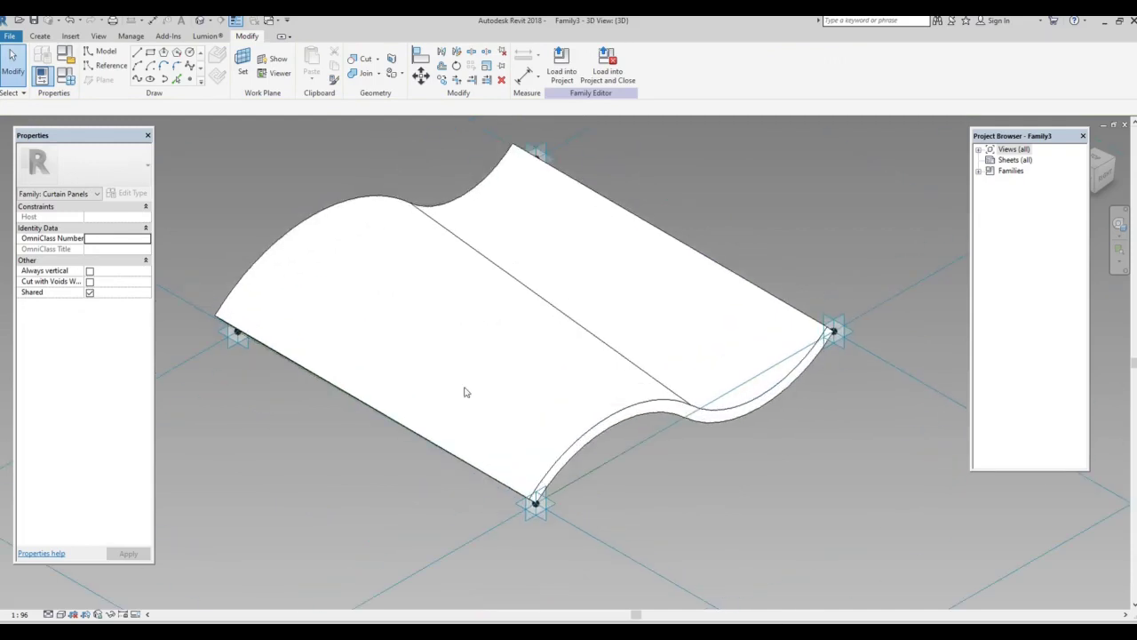
scroll(464, 392, "down", 1)
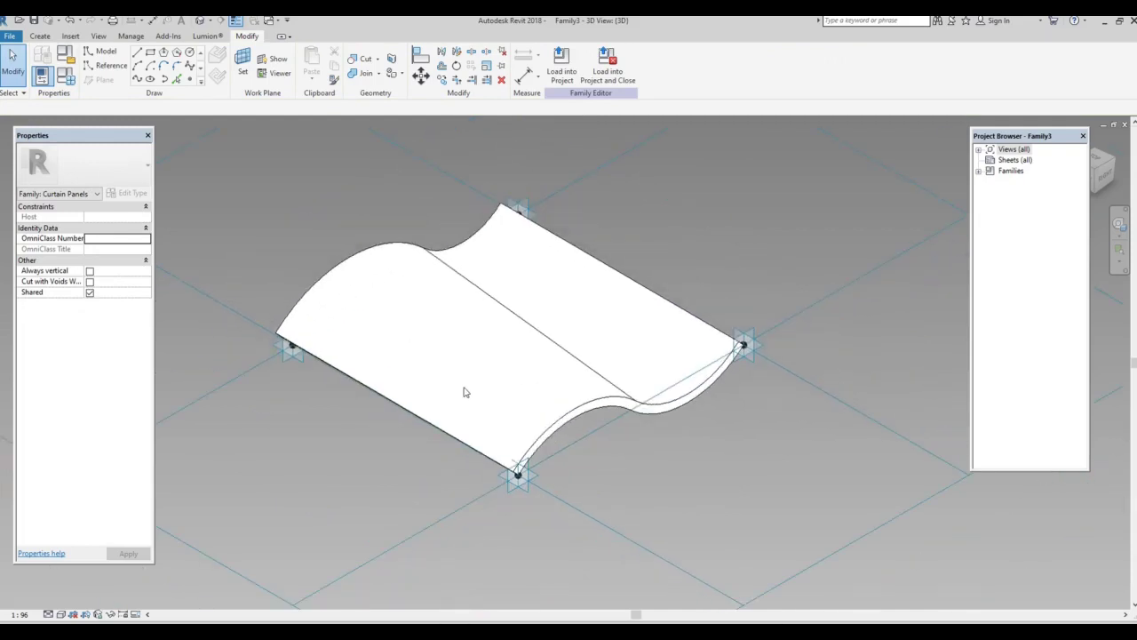
Orbit the new tile form with the Full Navigation Wheel to inspect it.
left_click(1121, 235)
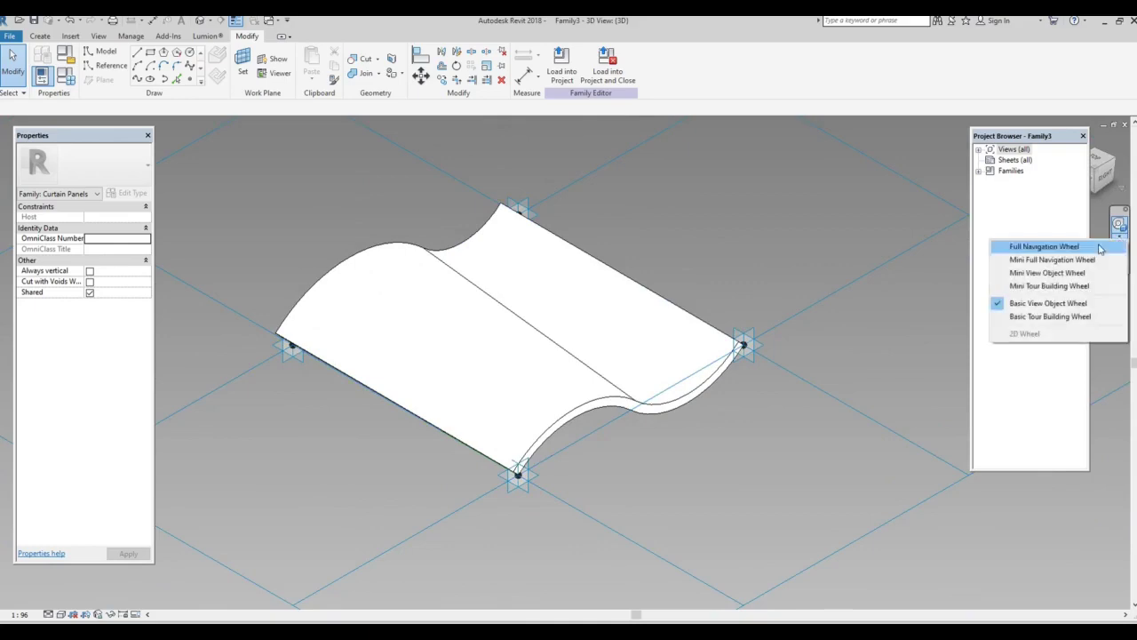
left_click(1022, 247)
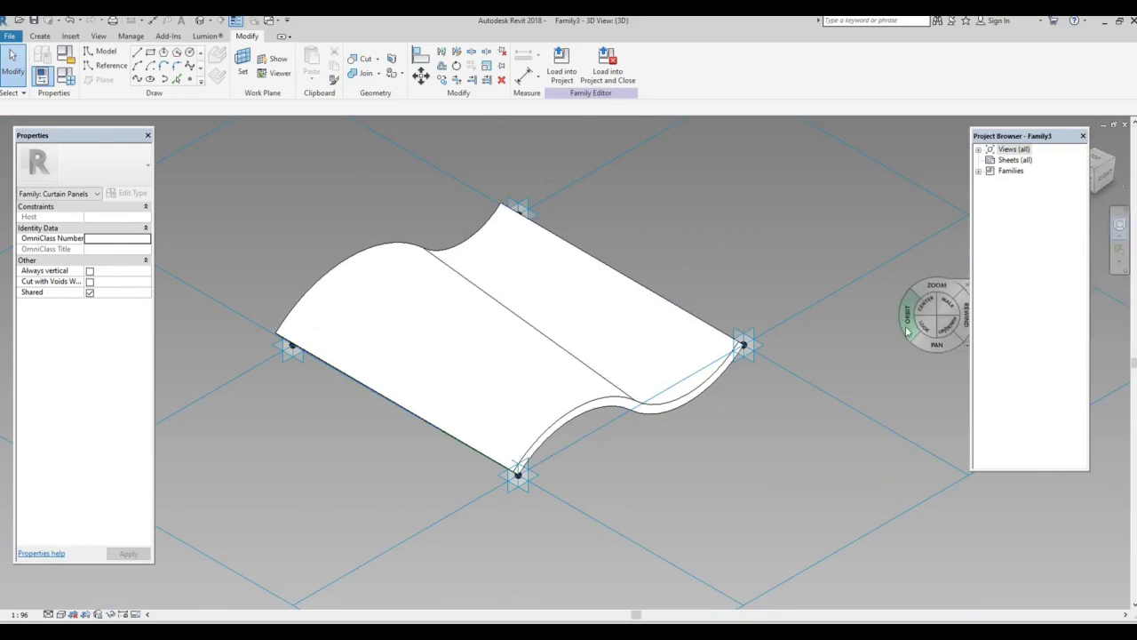
mouse_move(908, 332)
left_mouse_down()
mouse_move(516, 282)
mouse_move(465, 246)
mouse_move(466, 280)
left_mouse_up()
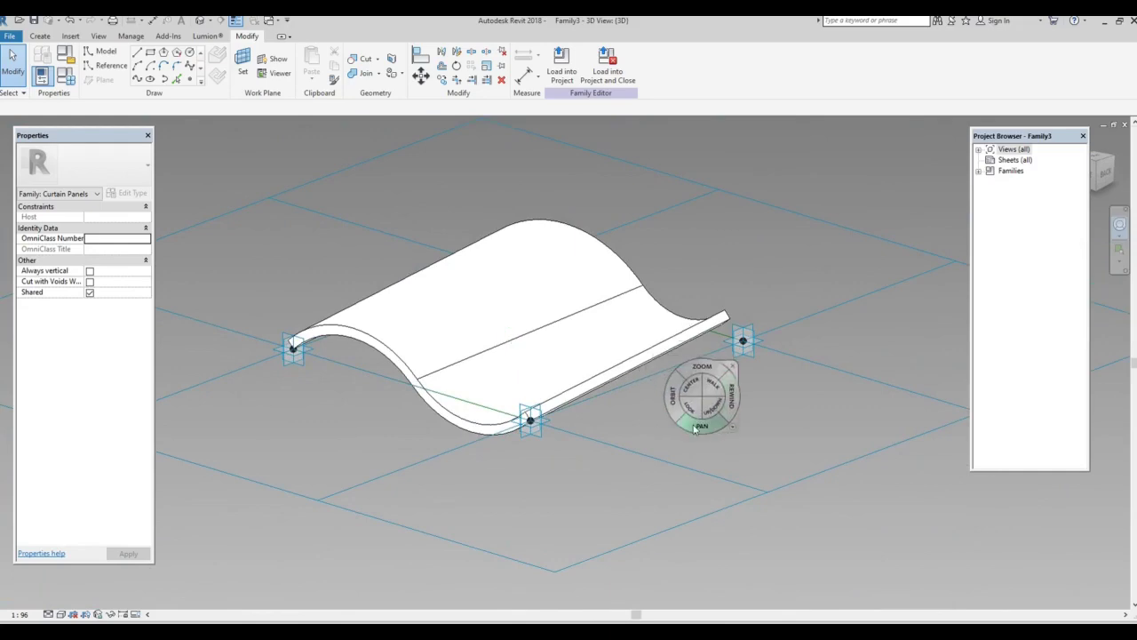
left_click_drag(677, 414, 630, 404)
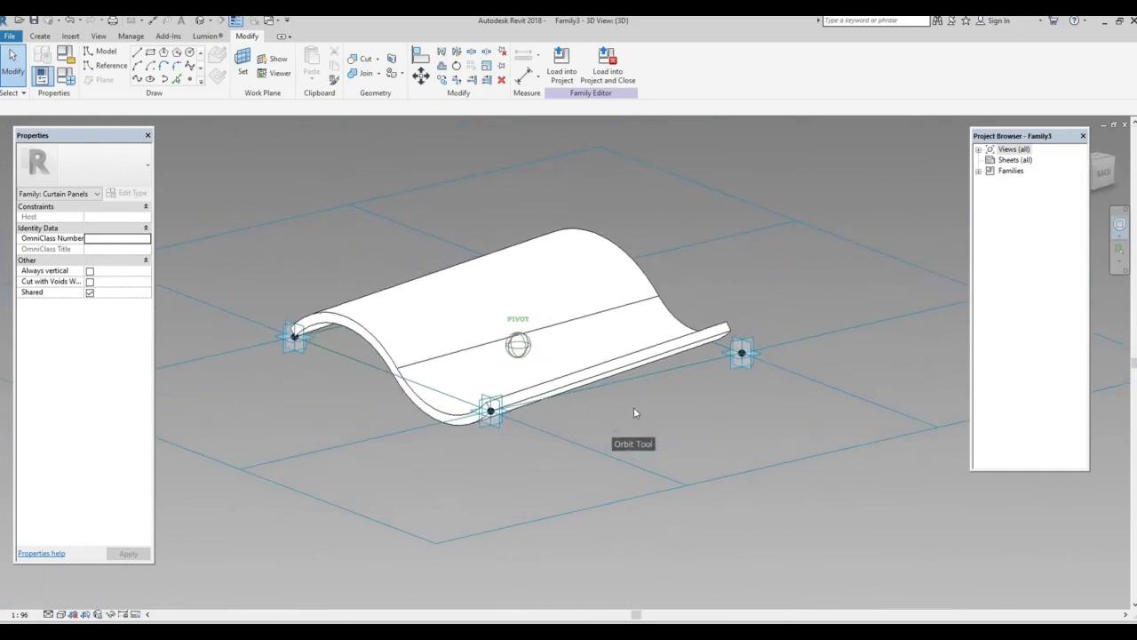
mouse_move(544, 484)
left_mouse_down()
mouse_move(565, 521)
mouse_move(803, 485)
mouse_move(802, 496)
left_mouse_up()
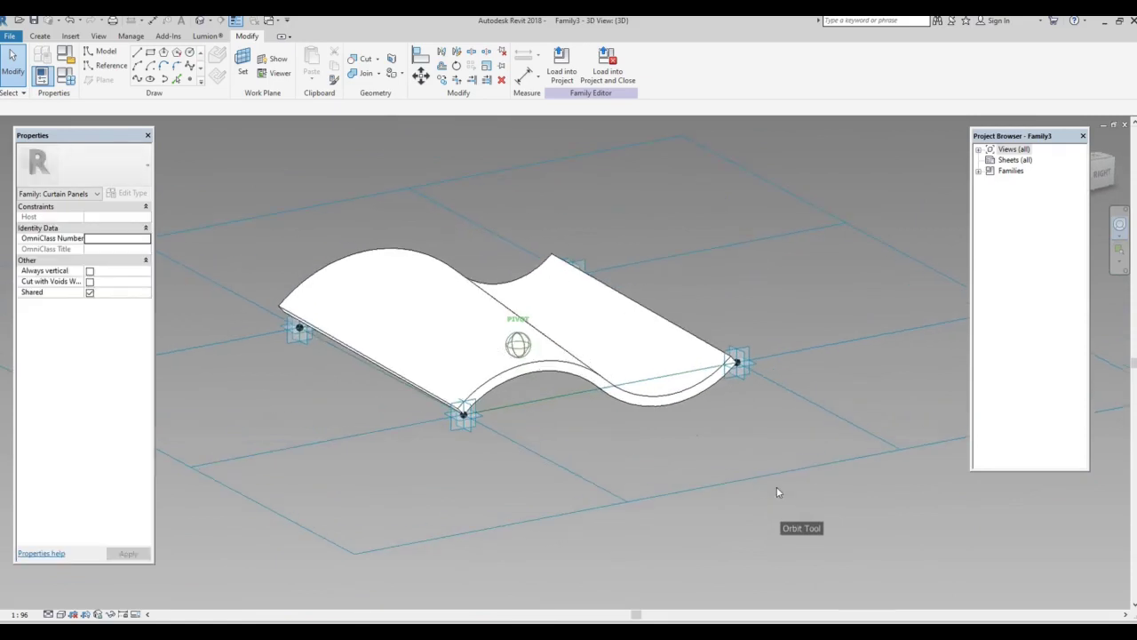
left_click_drag(409, 468, 603, 311)
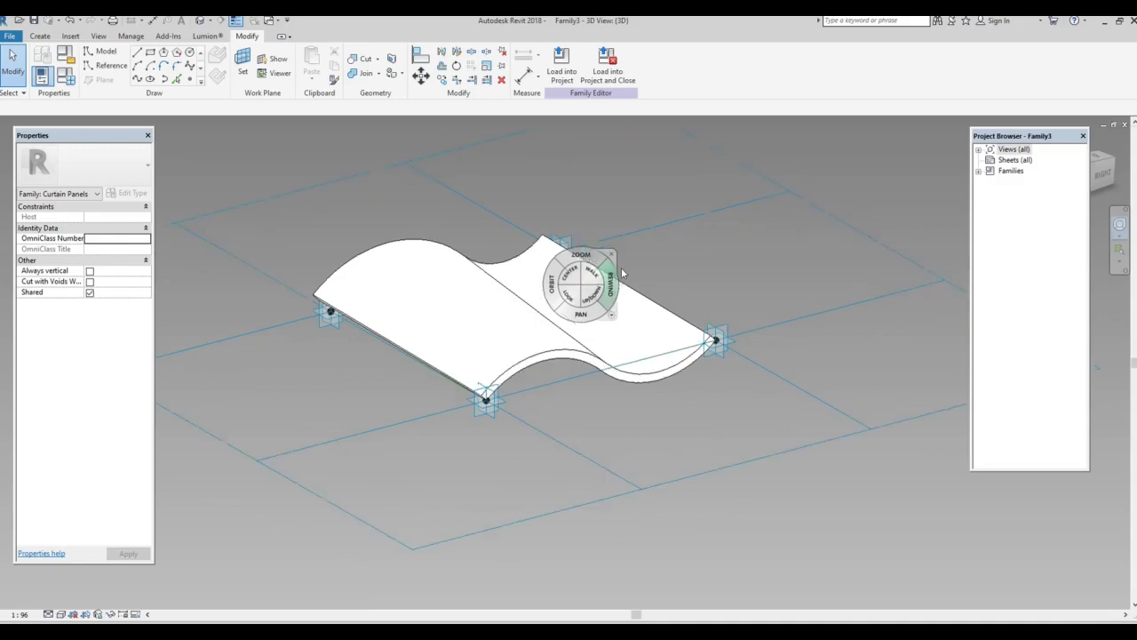
left_click(622, 214)
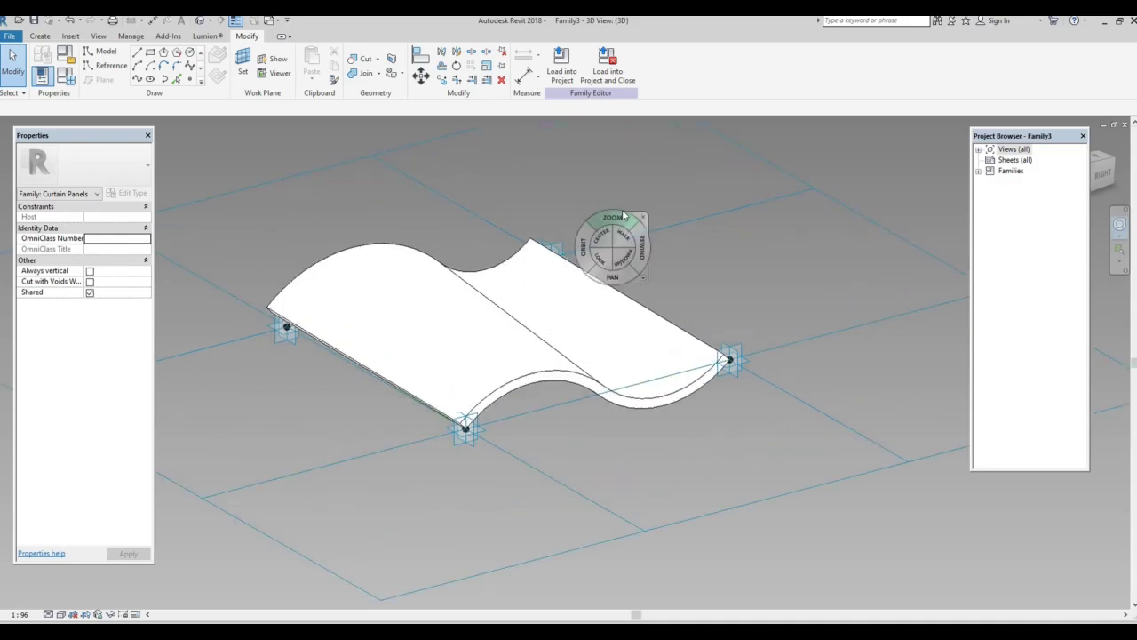
key("Escape")
scroll(436, 195, "down", 2)
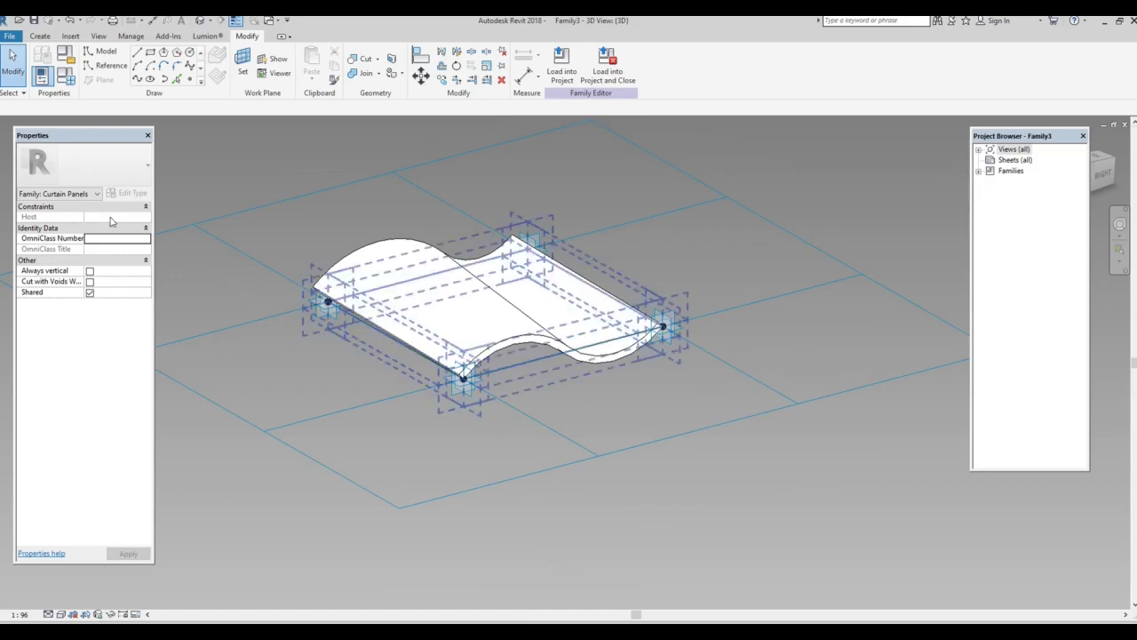
Select the tile form and browse its Material property in Properties.
left_click(477, 286)
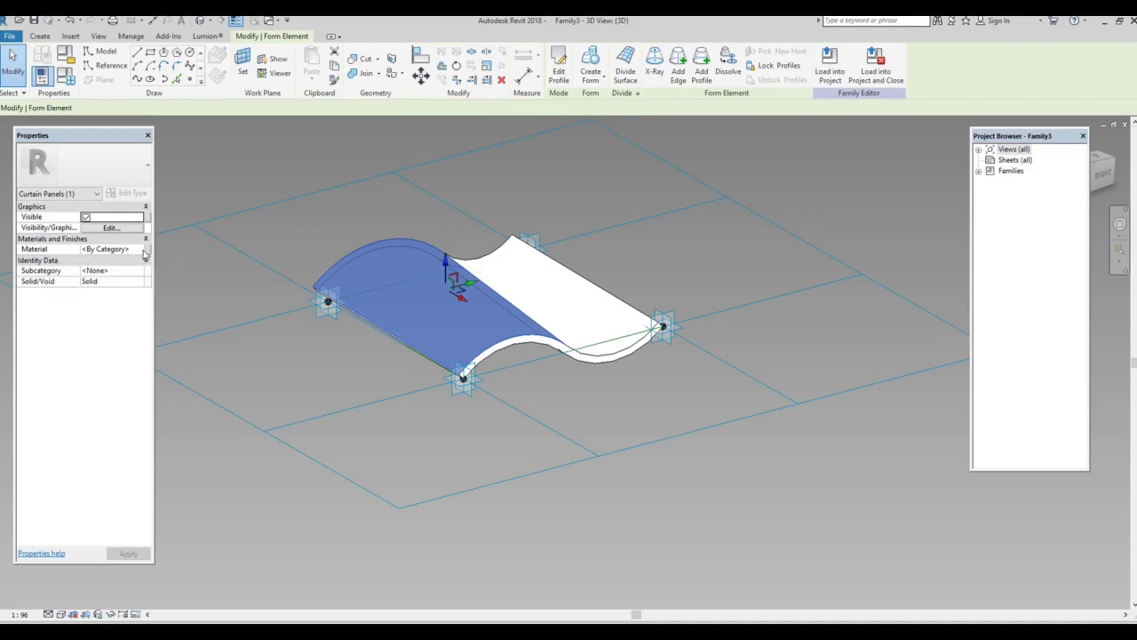
left_click(144, 252)
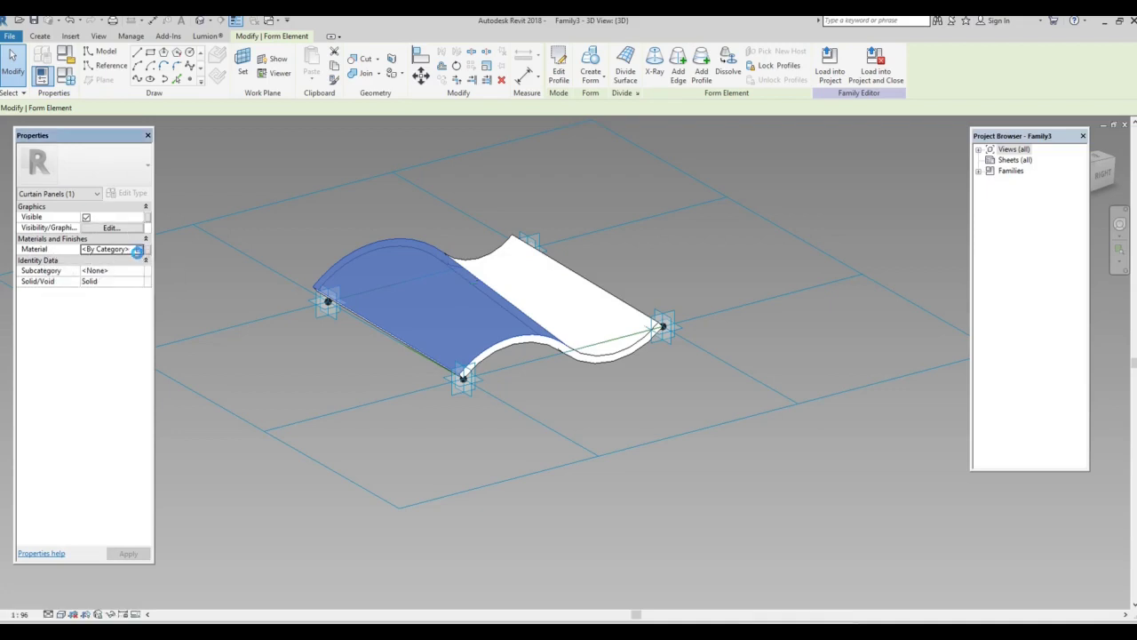
left_click(141, 249)
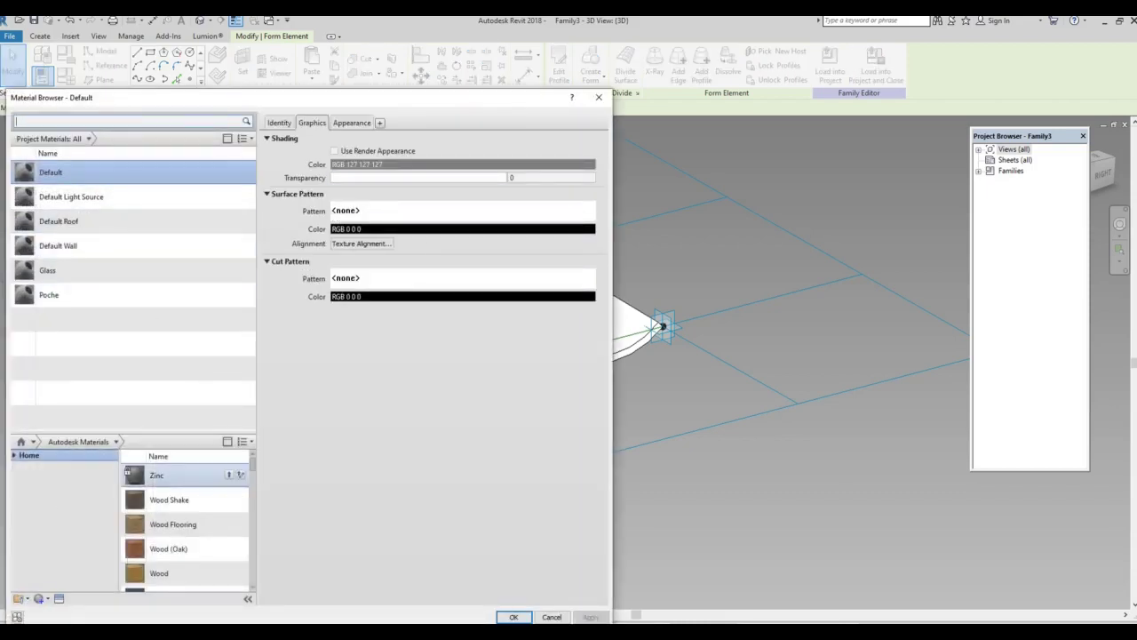
Create a new material, rename it 'tile roof 1', and view its Appearance settings.
mouse_move(182, 475)
left_click(43, 600)
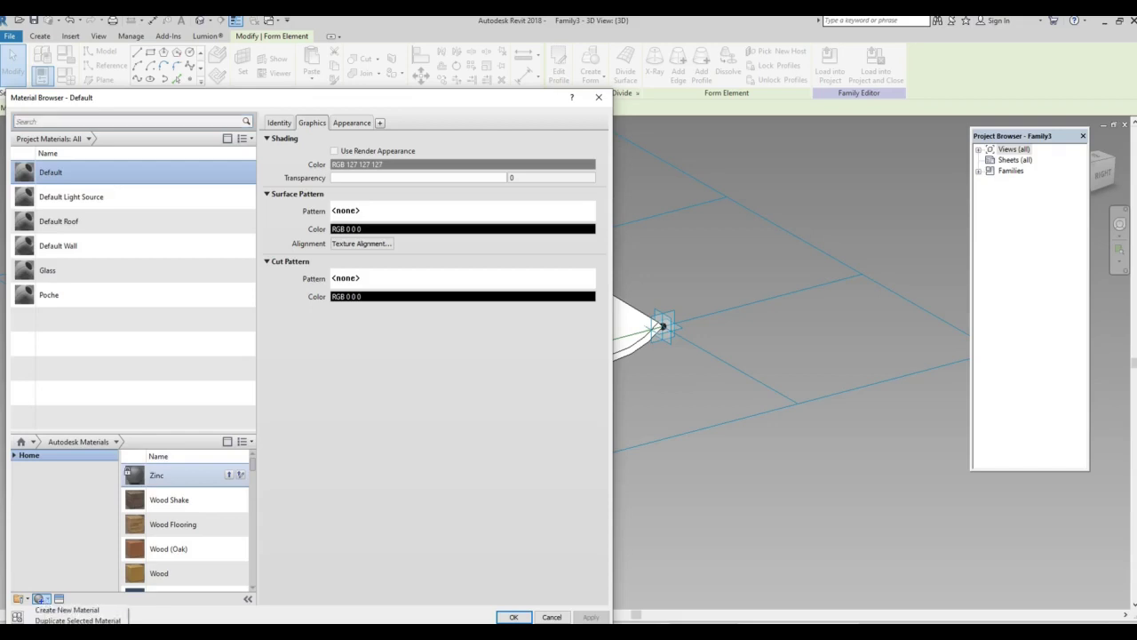
left_click(60, 610)
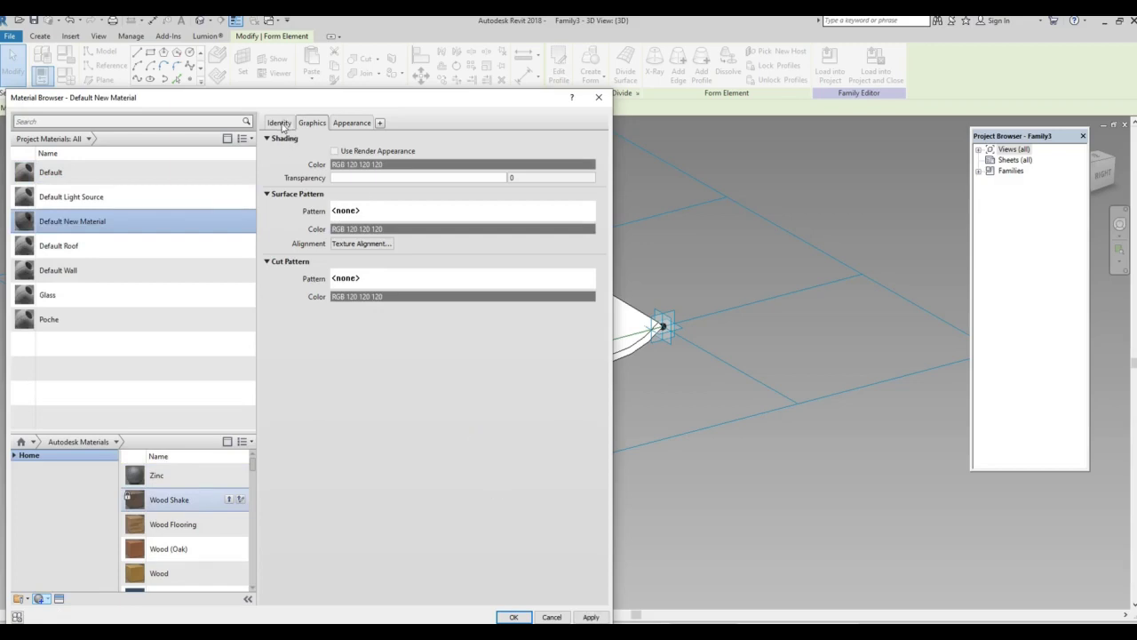
left_click(281, 124)
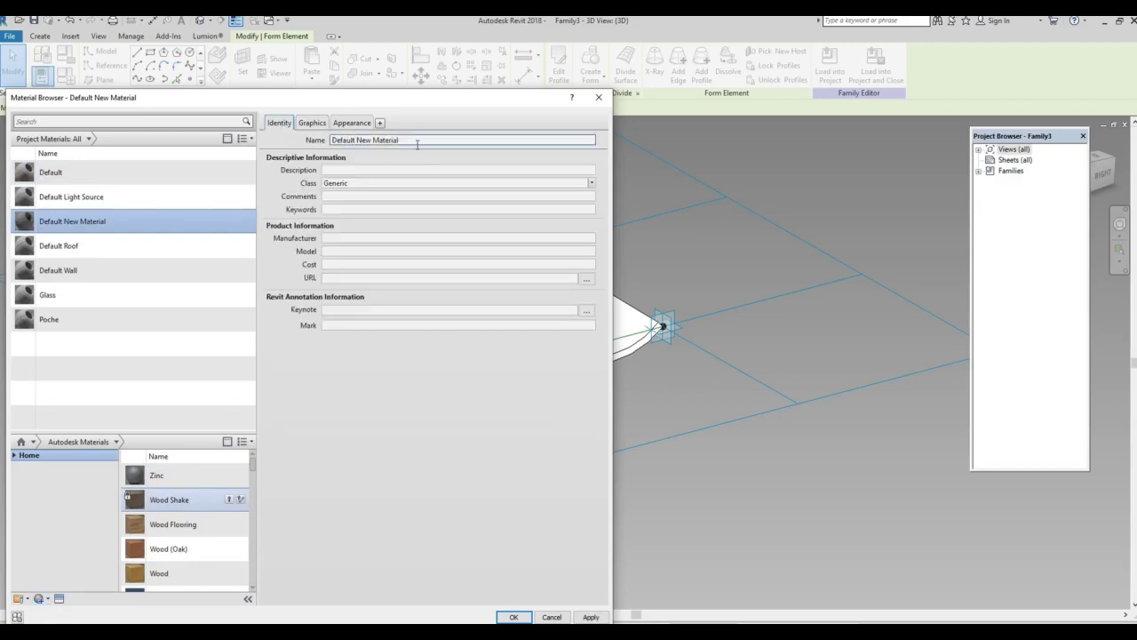
left_click_drag(332, 139, 410, 143)
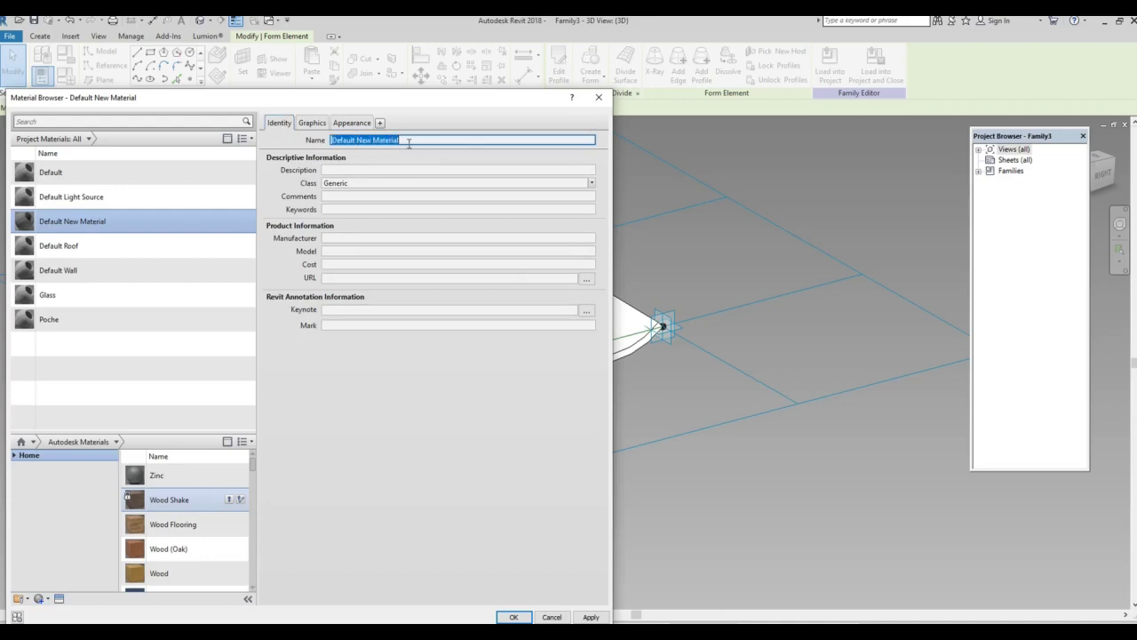
type("ti")
type("le r")
type("oof")
type(" 1")
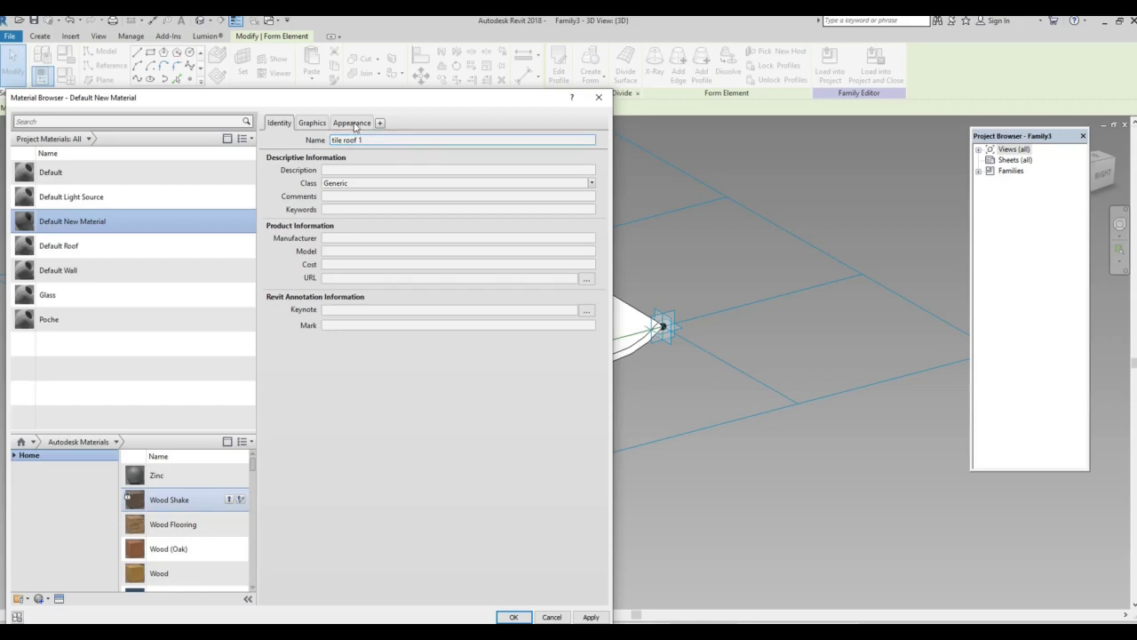
left_click(354, 126)
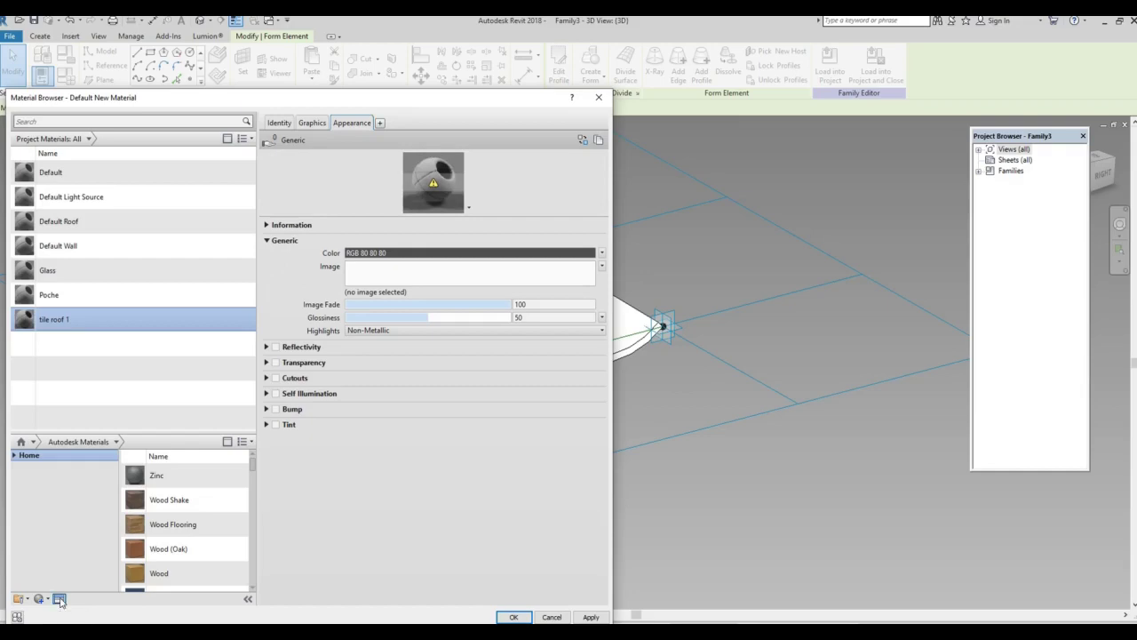
Replace the appearance with Roofing's Spanish Tile - Red 3 and confirm the material.
left_click(59, 599)
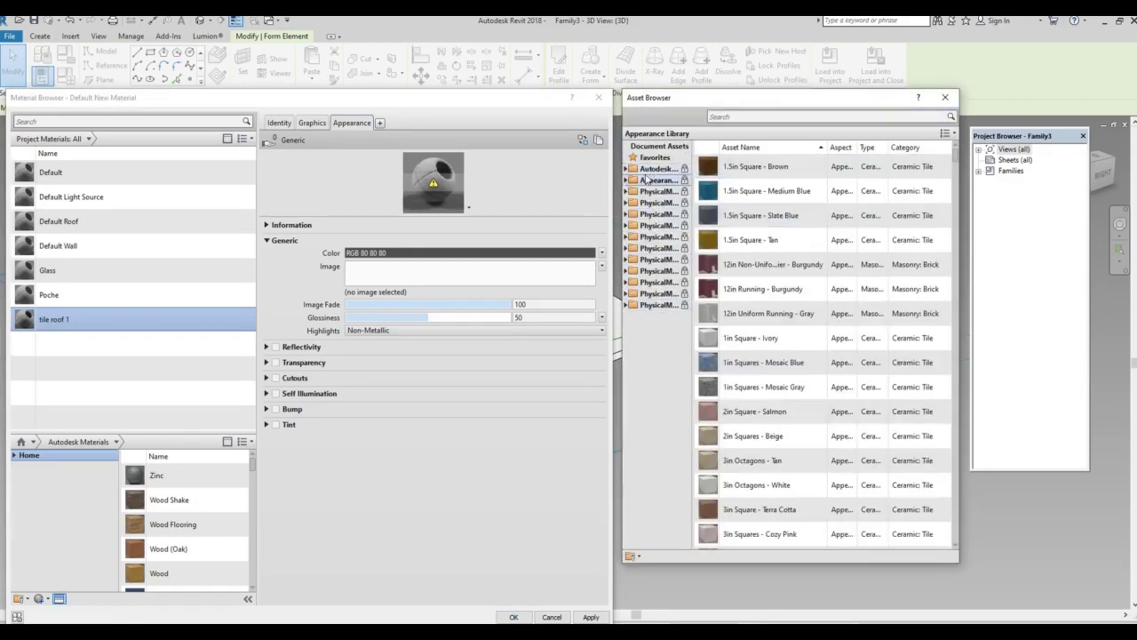
left_click(662, 185)
double_click(662, 182)
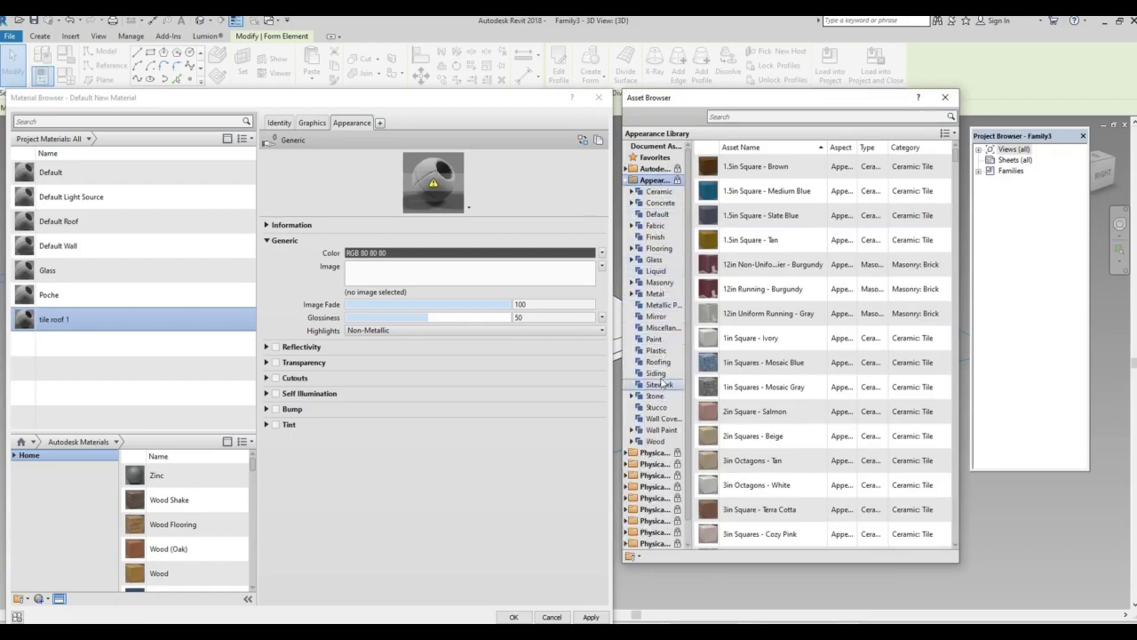
left_click(657, 363)
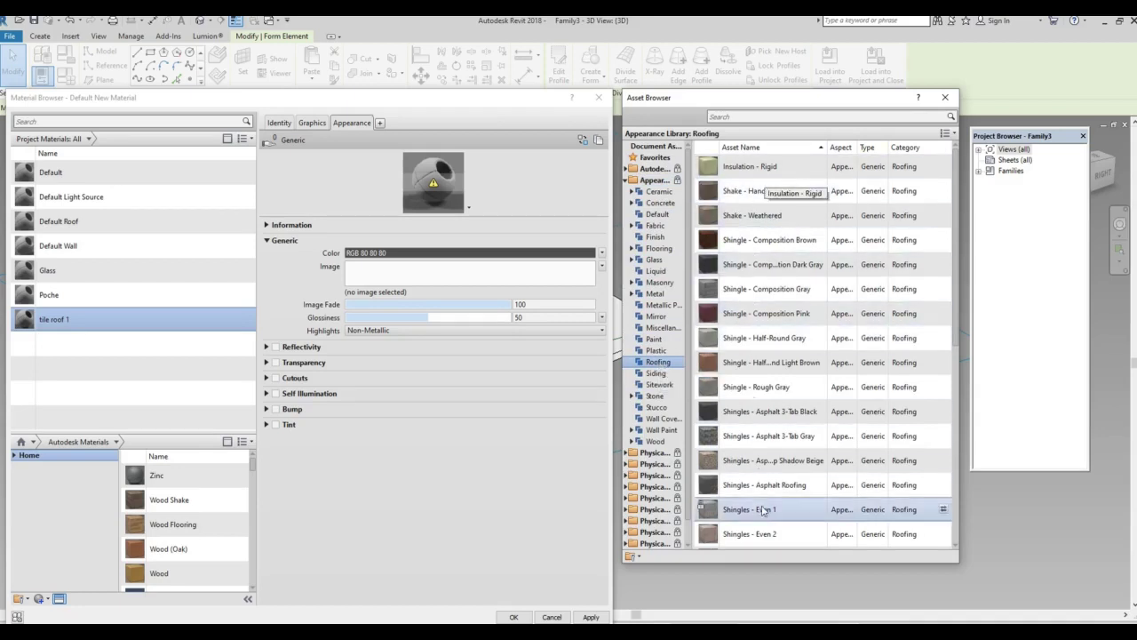
scroll(760, 267, "down", 2)
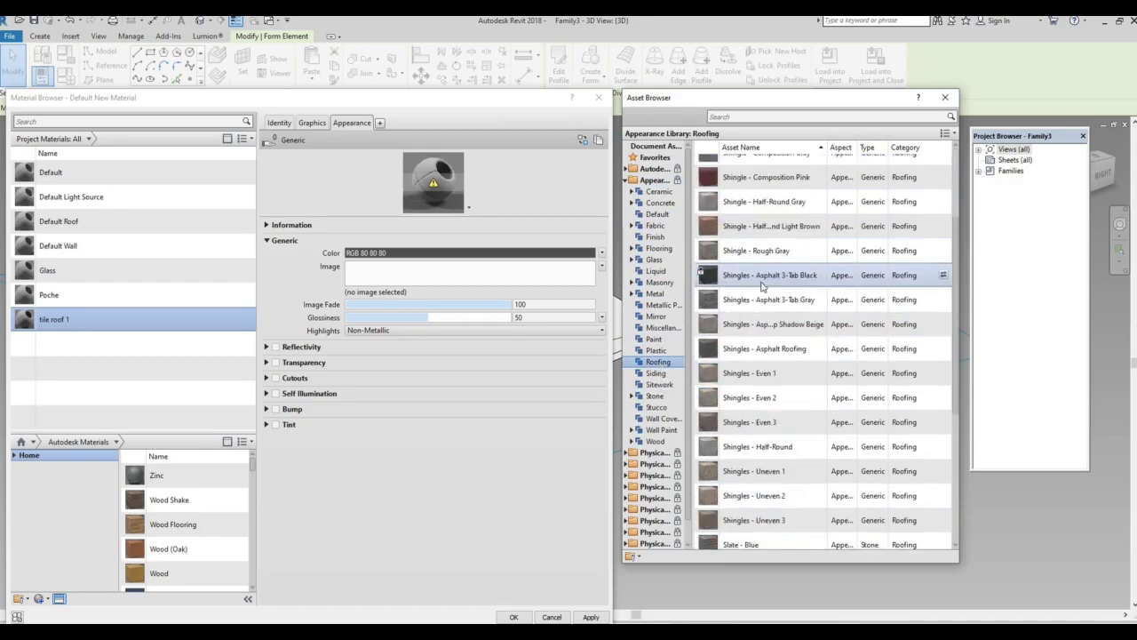
scroll(763, 286, "down", 2)
scroll(762, 286, "down", 2)
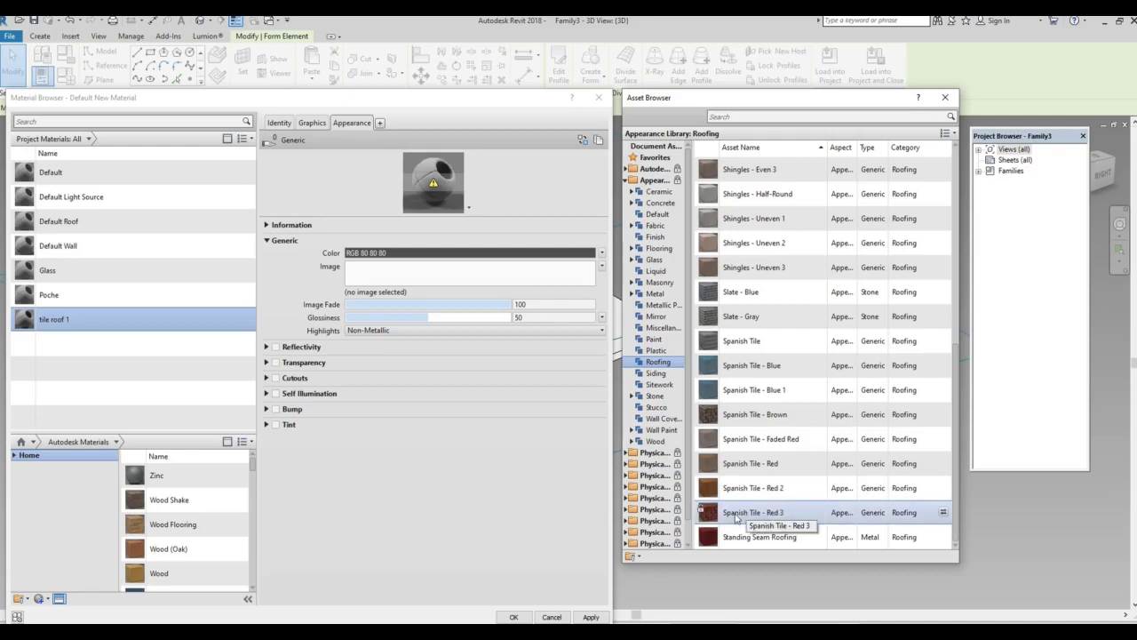
left_click(944, 513)
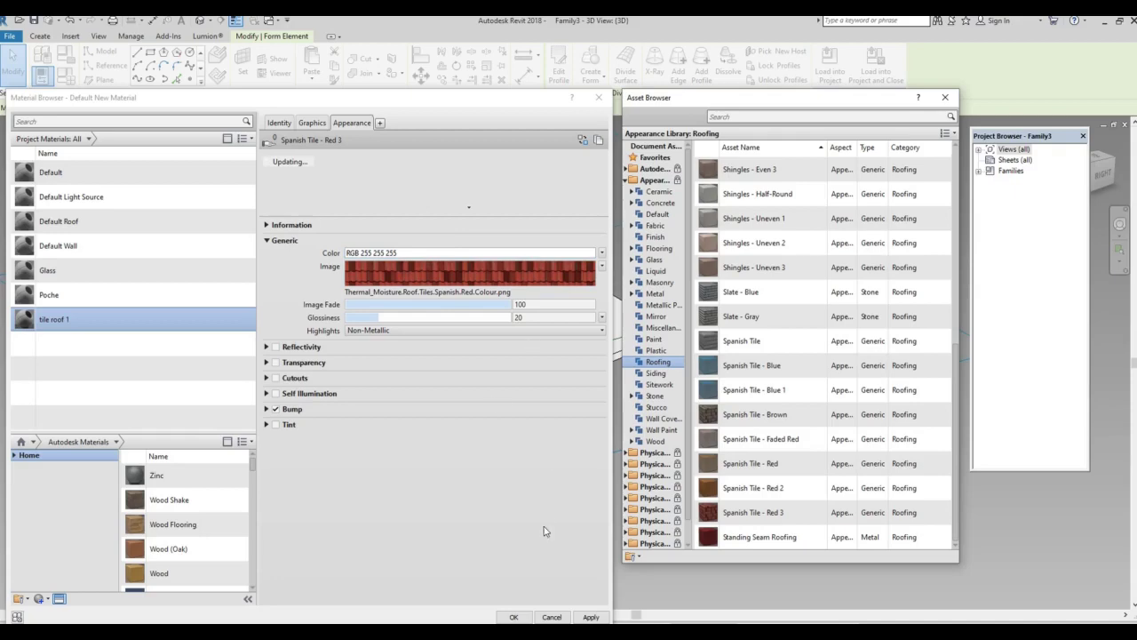
left_click(591, 616)
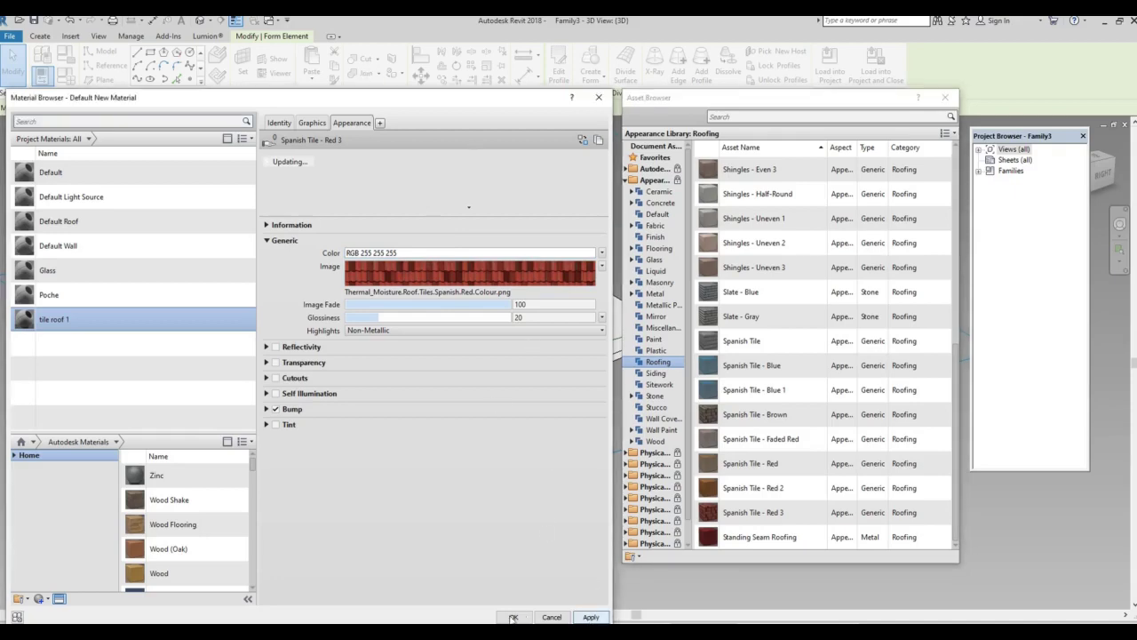
left_click(513, 617)
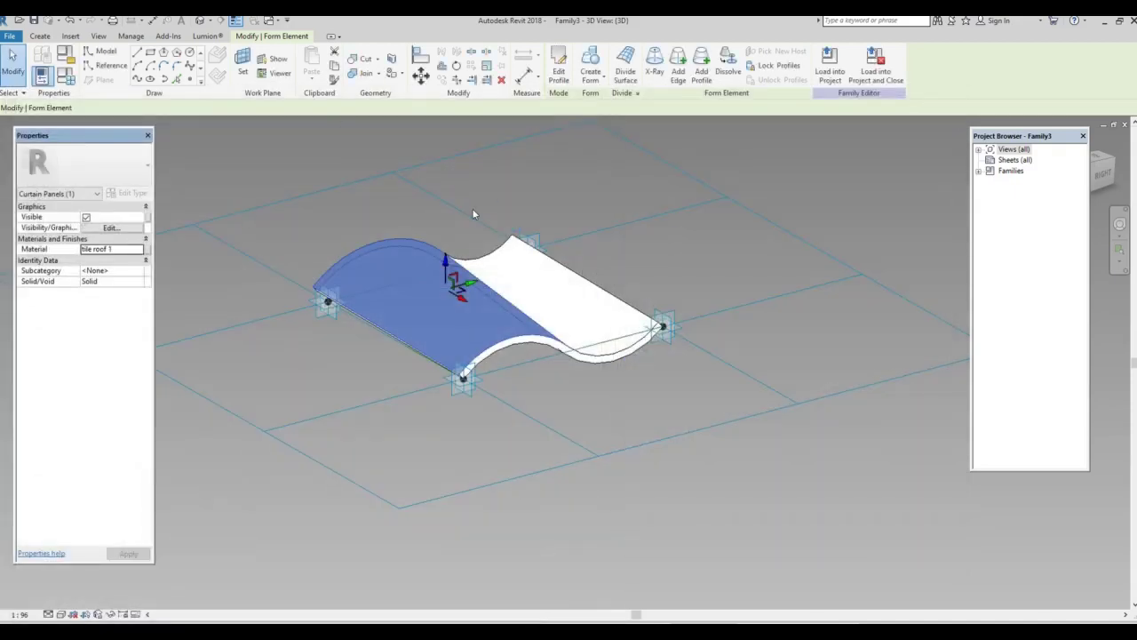
Deselect the form and switch the visual style to Realistic.
left_click(414, 429)
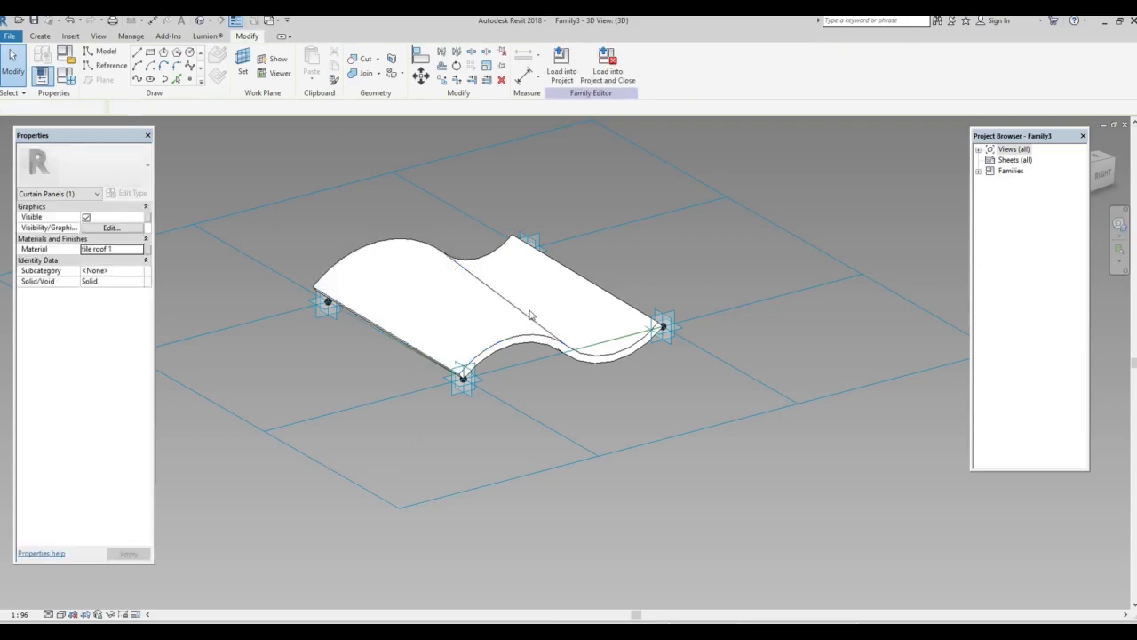
left_click(60, 614)
left_click(97, 590)
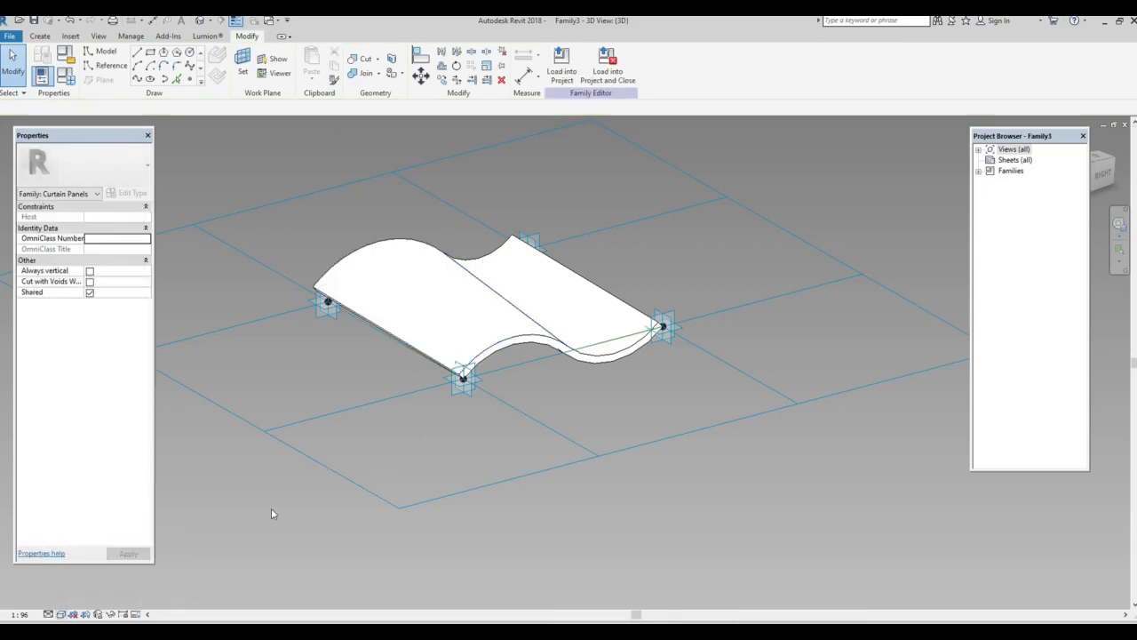
left_click(62, 614)
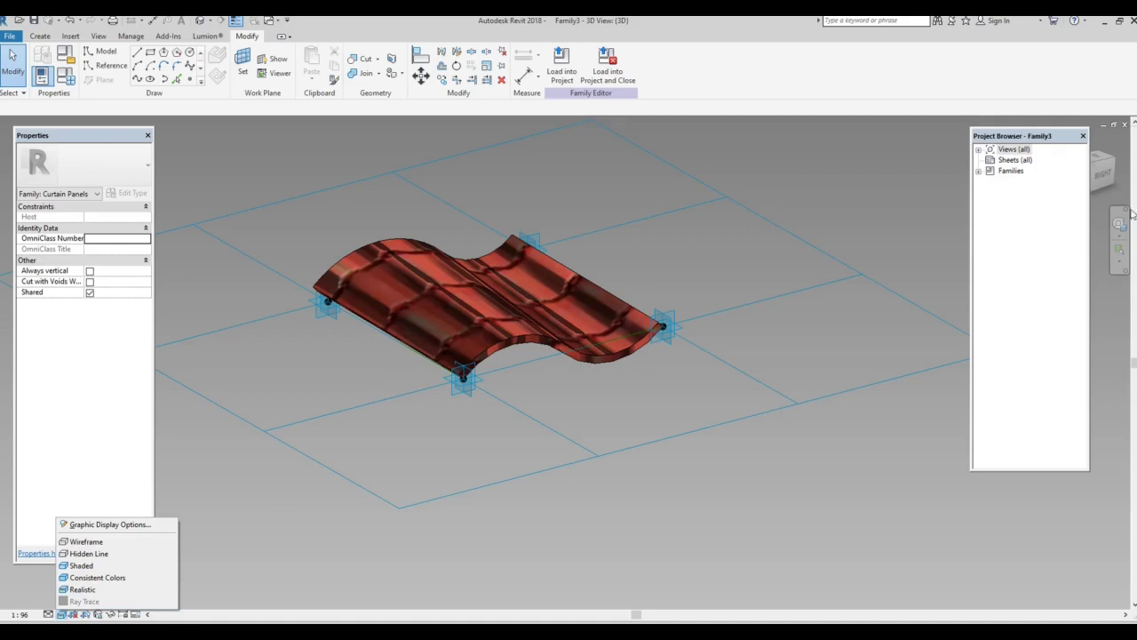
Orbit with the Full Navigation Wheel and zoom out to view the red tile panel.
left_click(1123, 236)
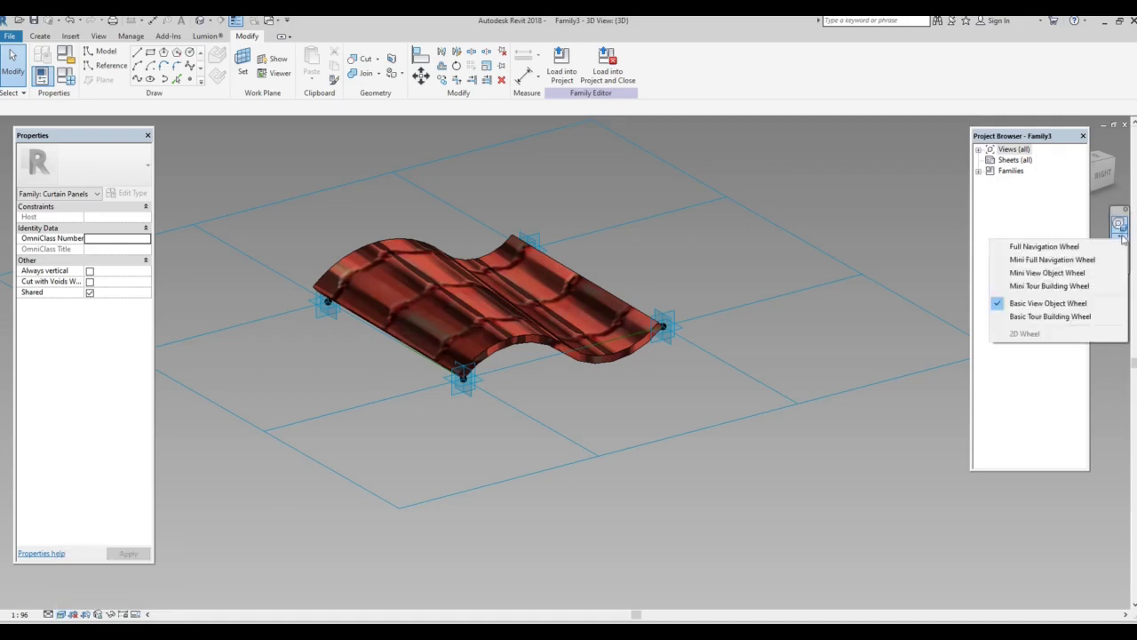
left_click(1041, 247)
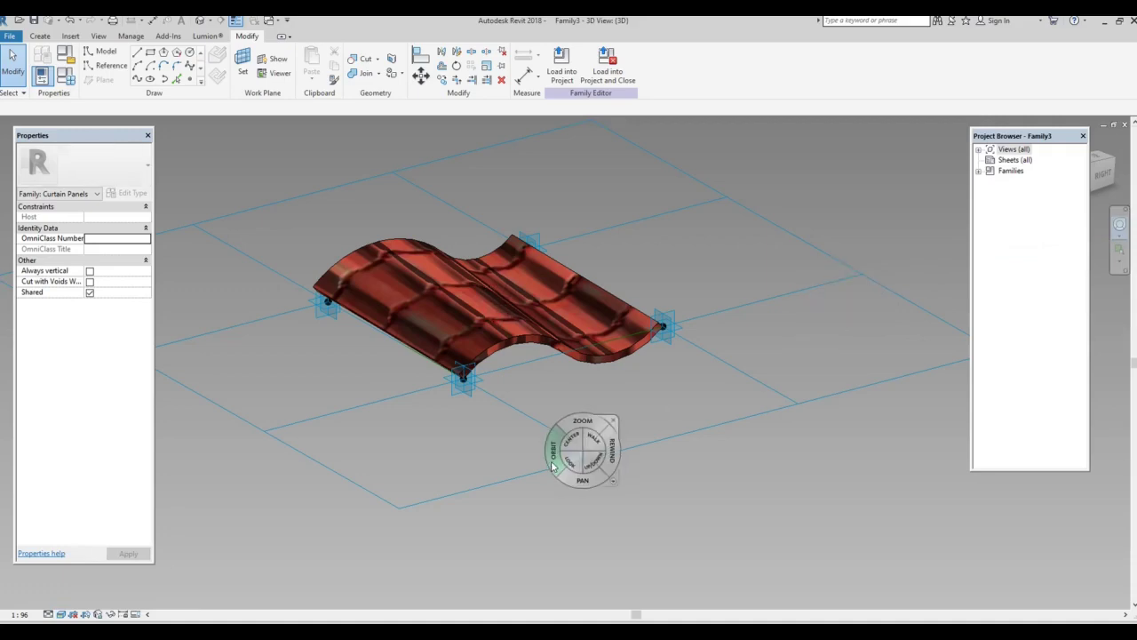
mouse_move(549, 471)
left_mouse_down()
mouse_move(513, 487)
mouse_move(450, 455)
mouse_move(452, 439)
mouse_move(472, 459)
mouse_move(592, 459)
left_mouse_up()
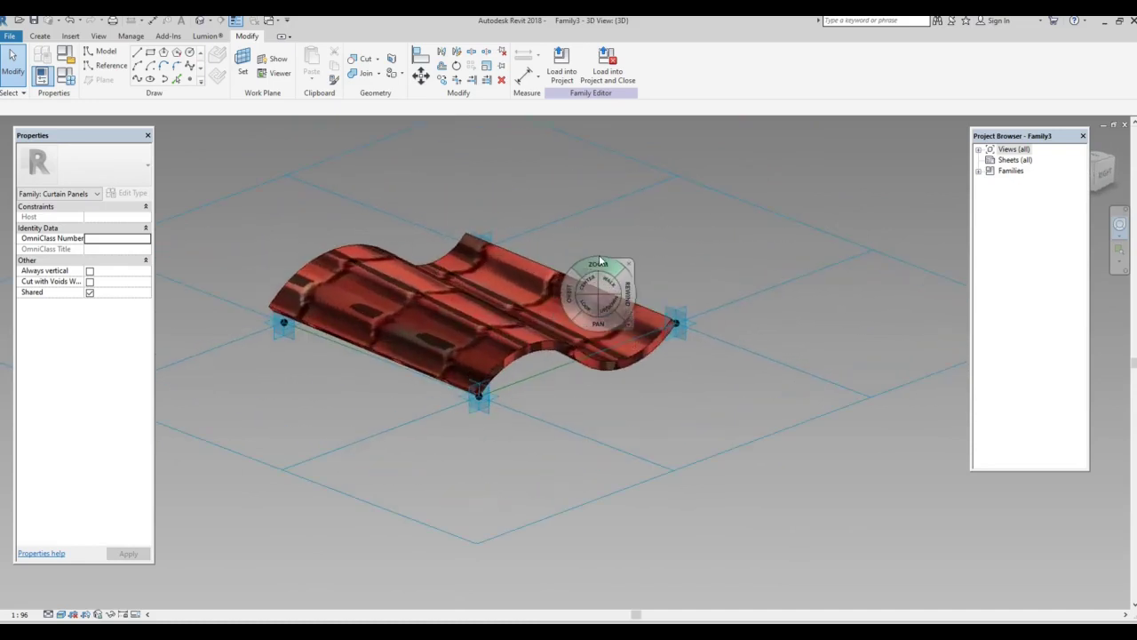
left_click(640, 255)
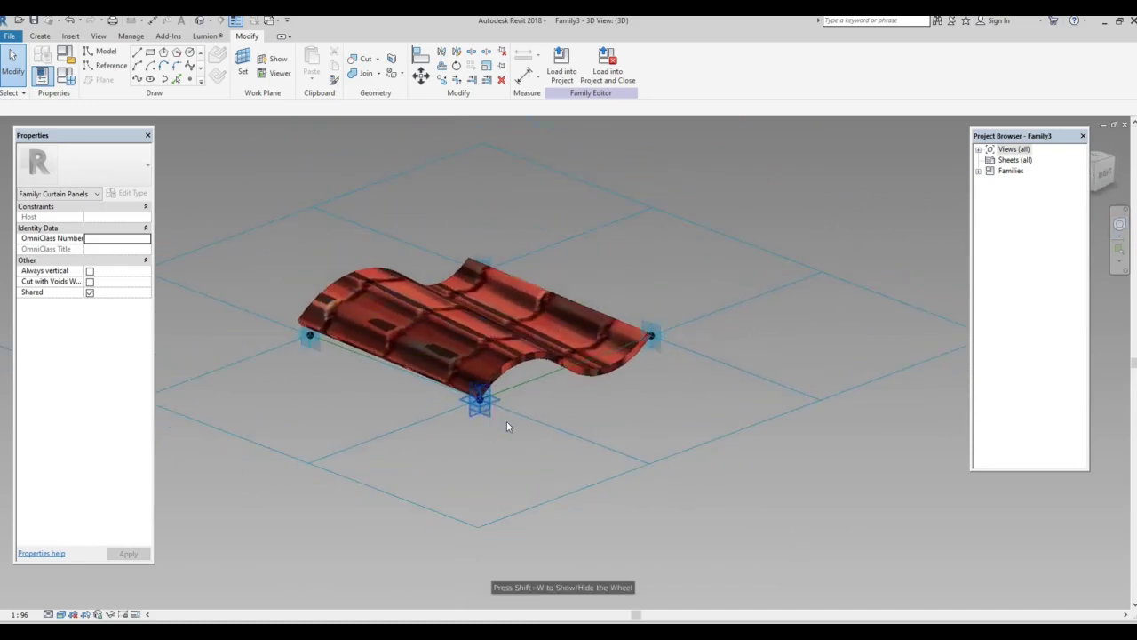
scroll(508, 424, "down", 2)
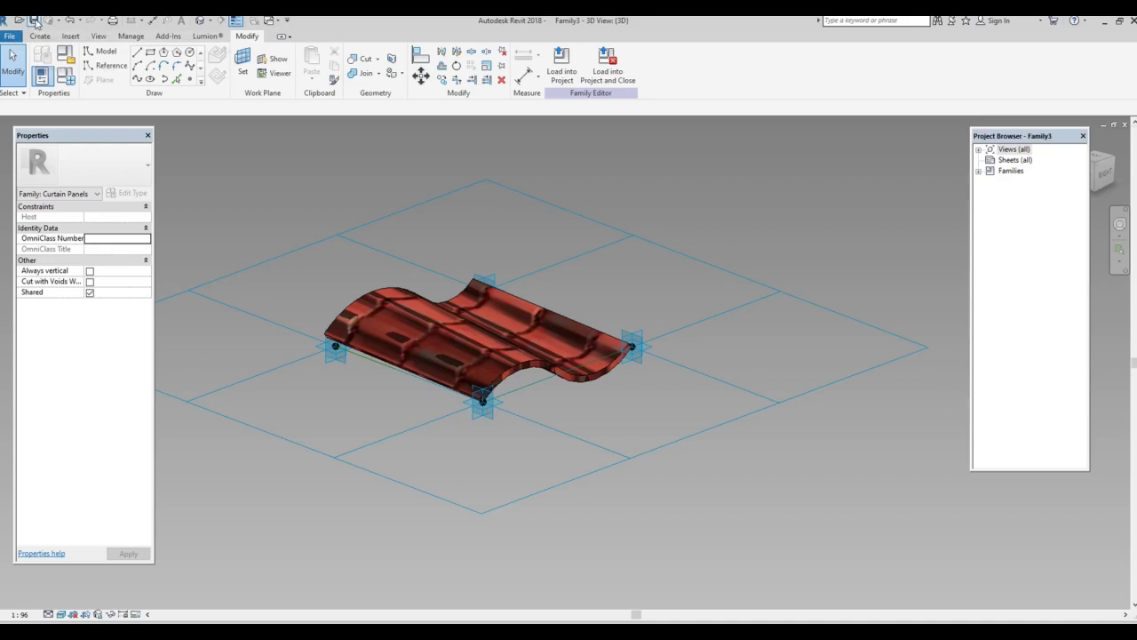
Save the family as a new file named Family10.
left_click(34, 21)
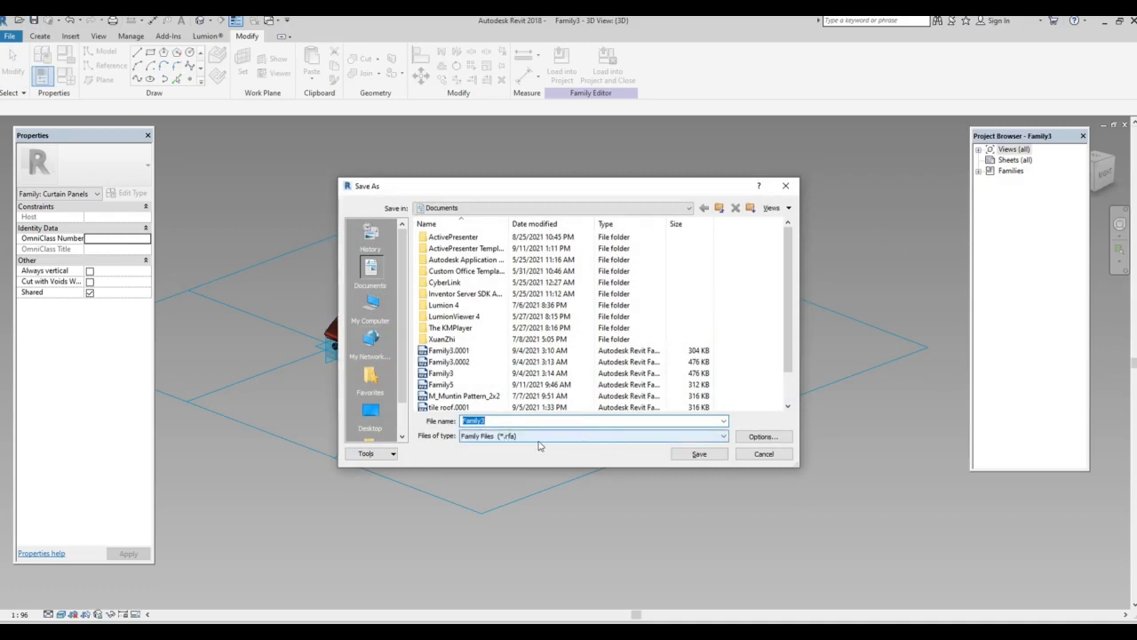
left_click(497, 421)
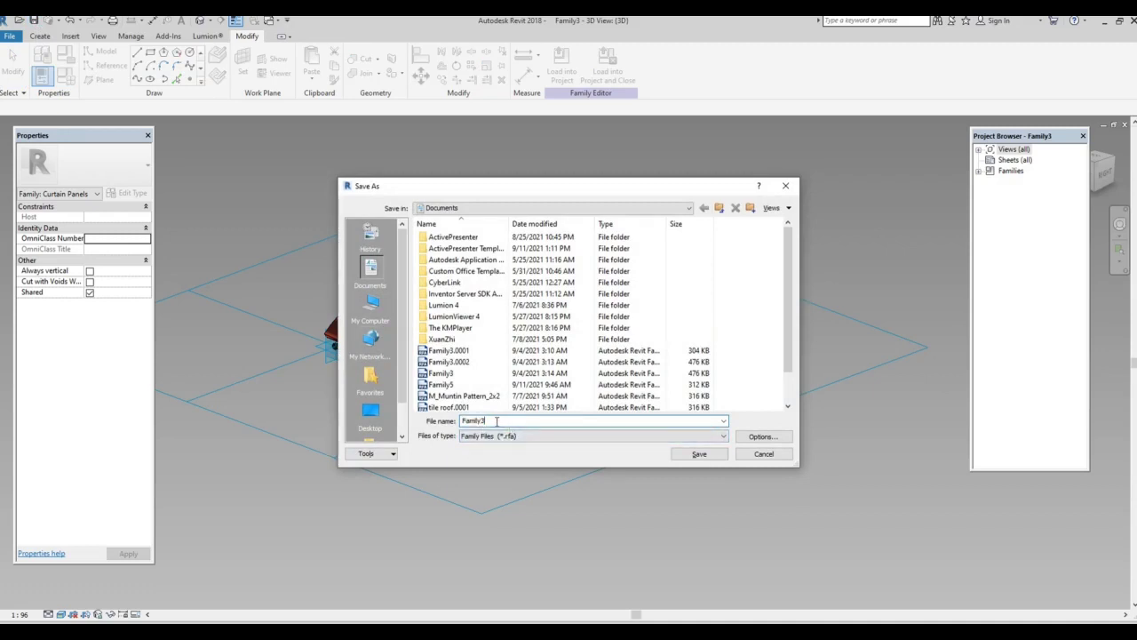
key("BackSpace")
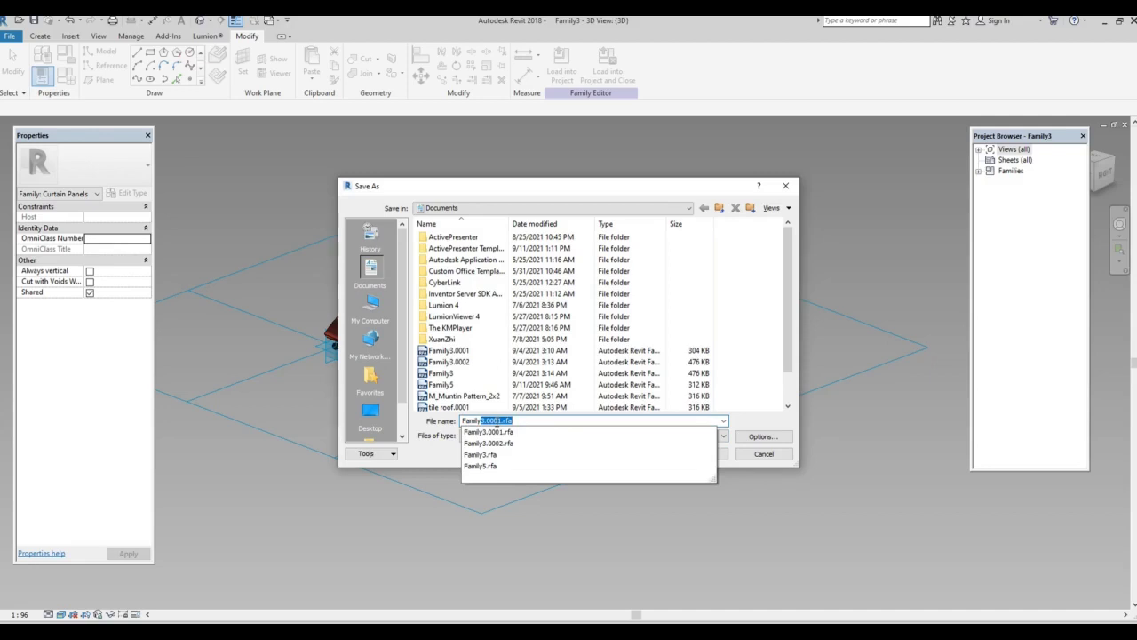
type("10")
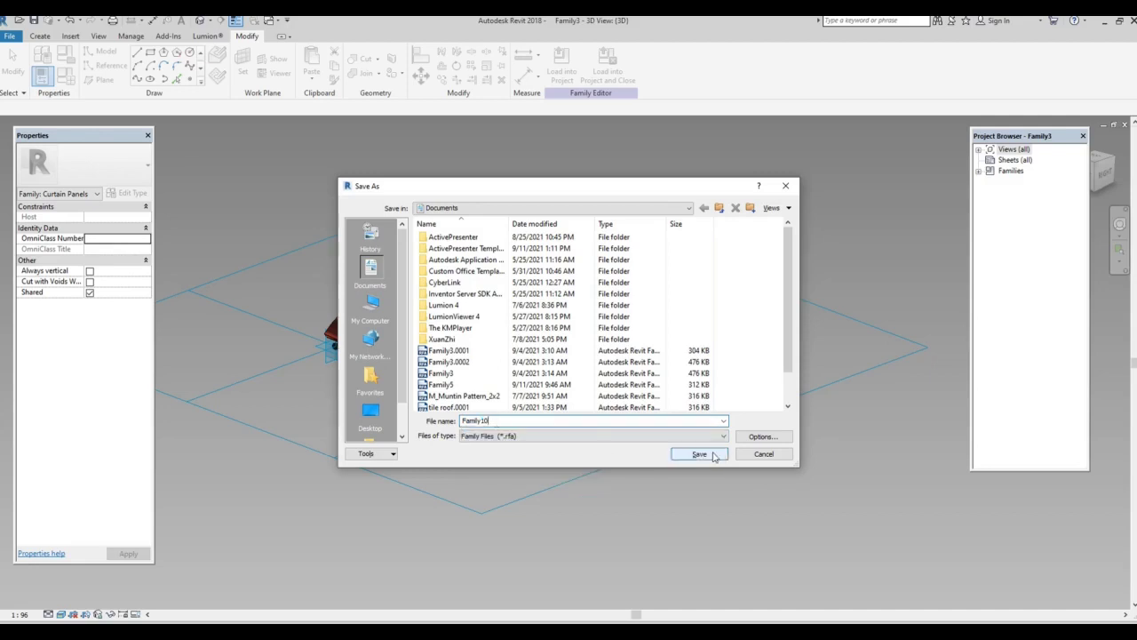
left_click(700, 454)
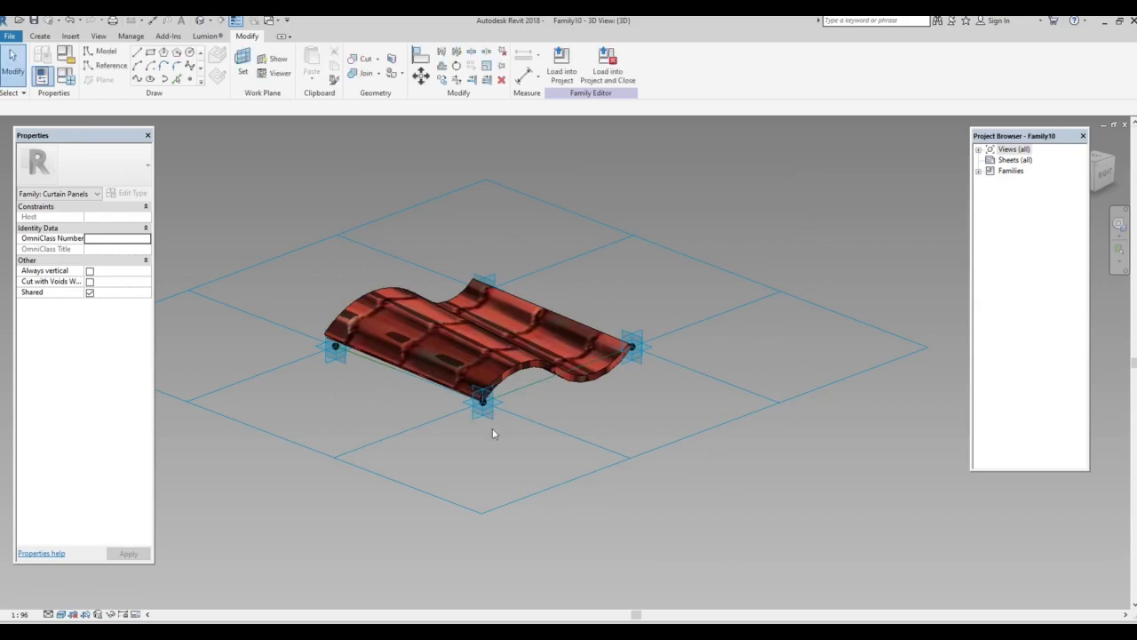
scroll(464, 432, "up", 2)
scroll(463, 434, "up", 1)
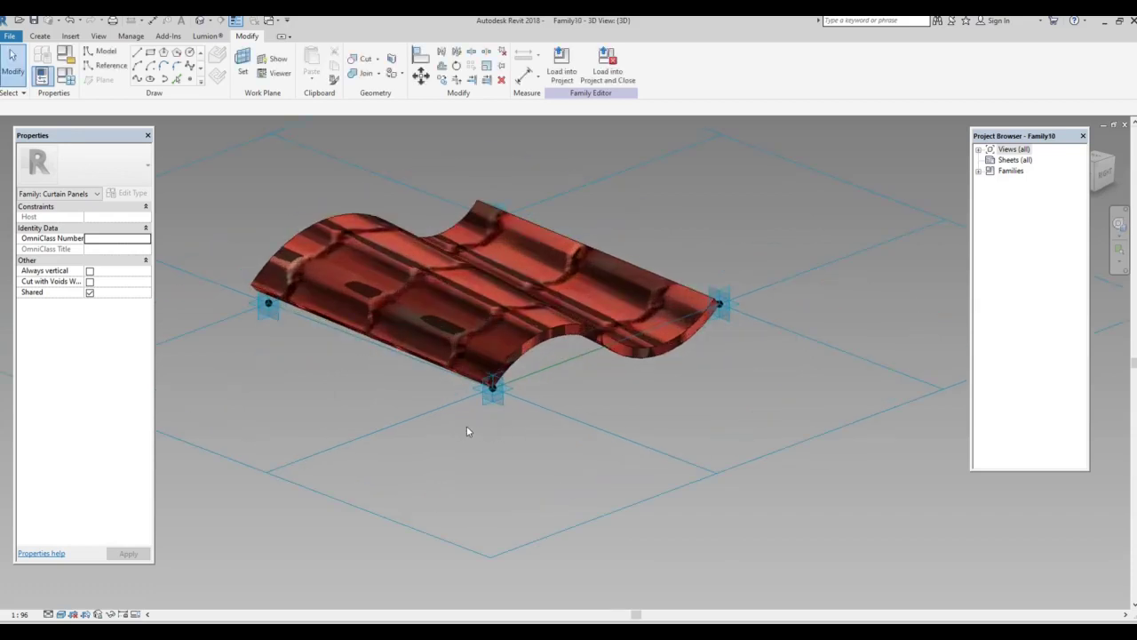
scroll(491, 443, "down", 1)
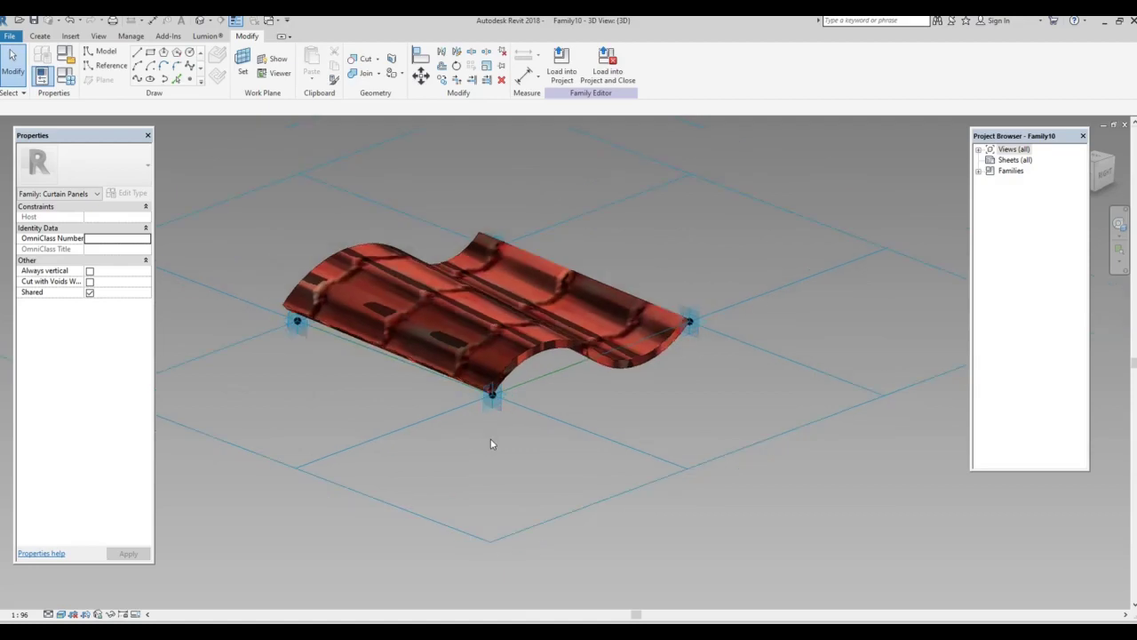
scroll(490, 444, "down", 1)
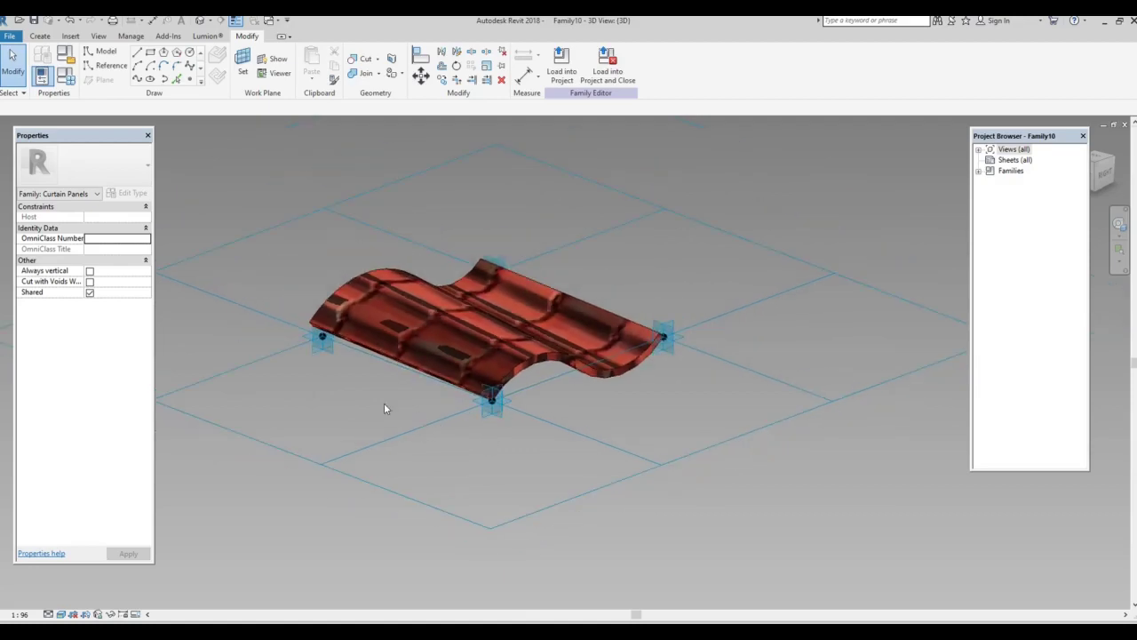